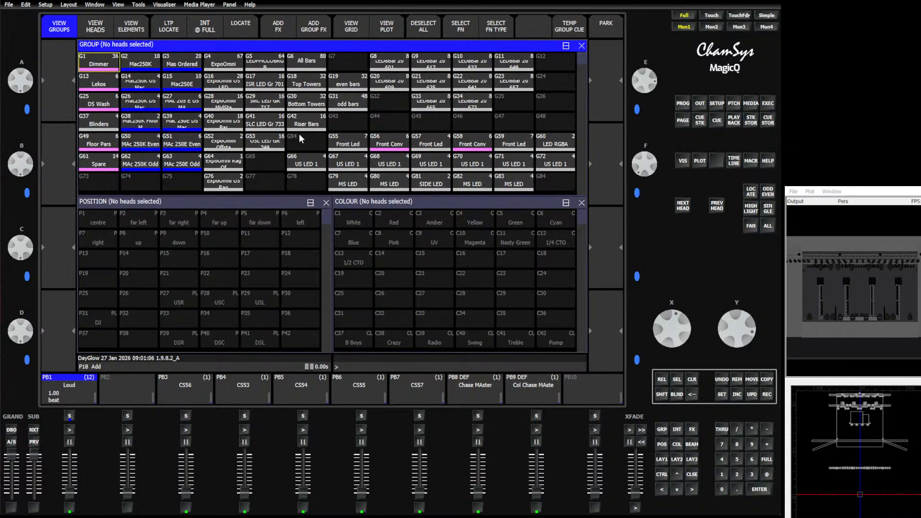
drag(894, 311, 853, 303)
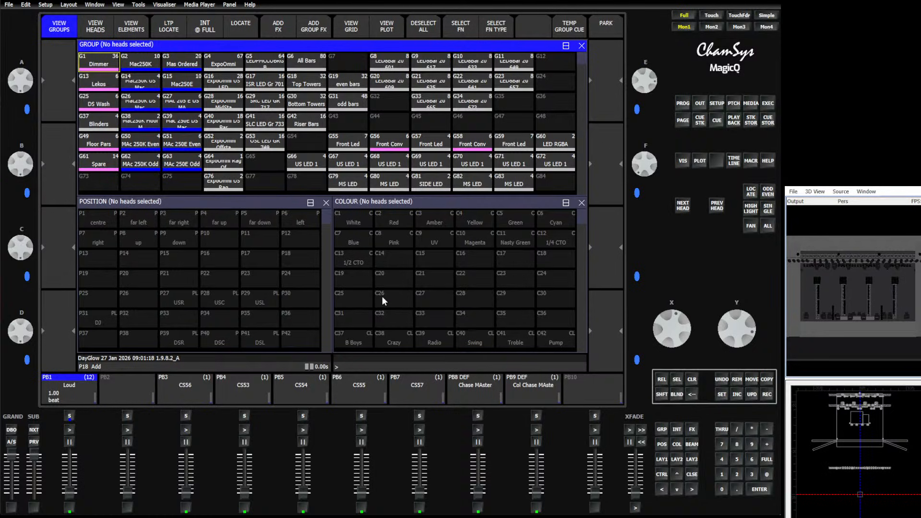
click(190, 510)
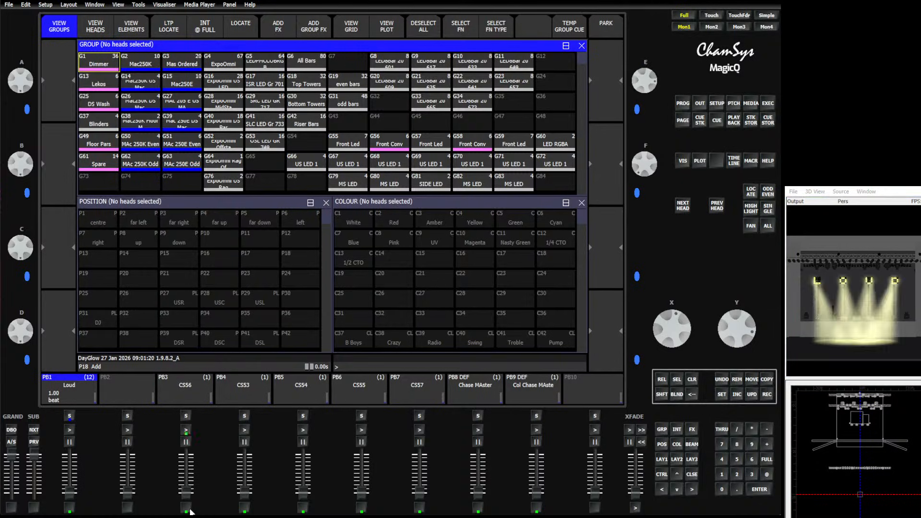
click(245, 510)
click(303, 509)
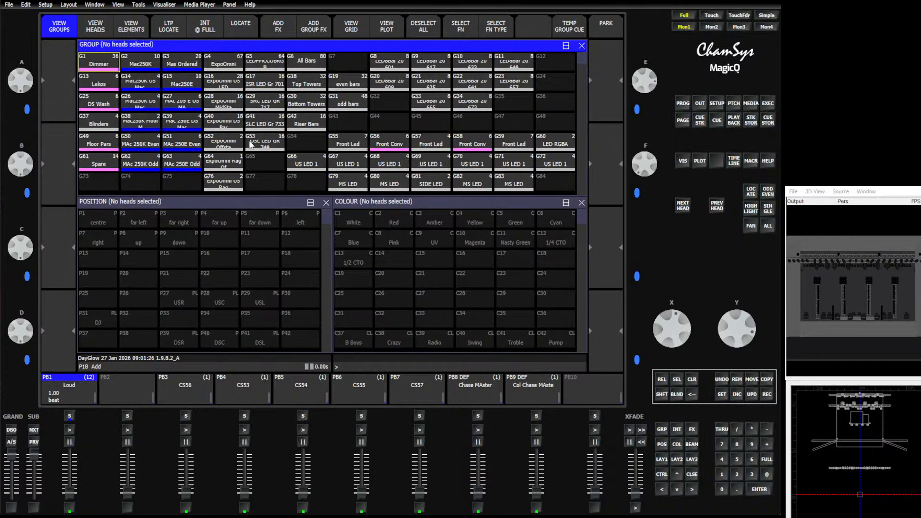
Select the LEDPMCCOBRGB, All Bars and Mac250E groups together, leaving ExpoOmni out of the selection
click(231, 66)
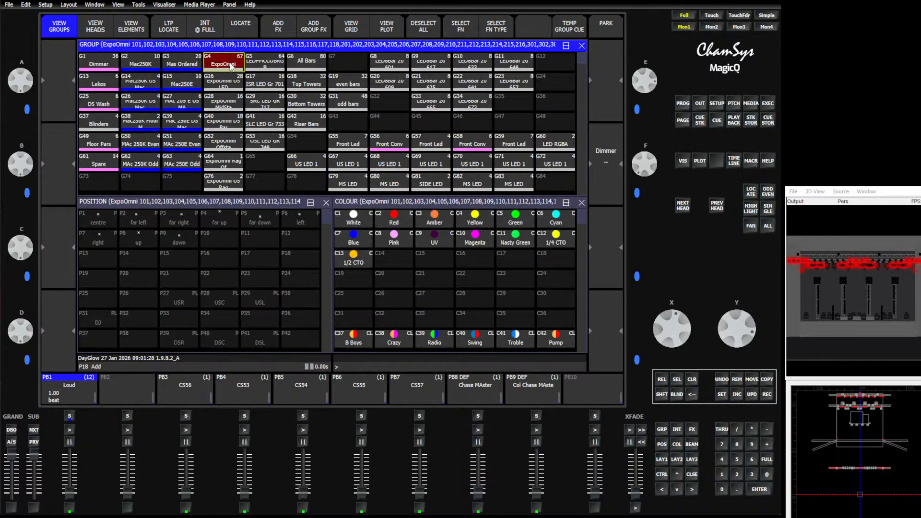
shift+click(268, 64)
shift+click(183, 84)
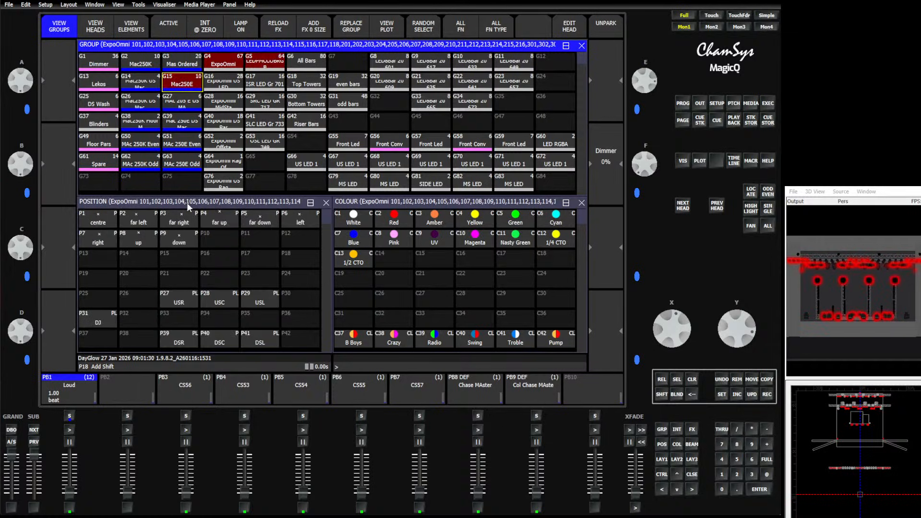
click(234, 62)
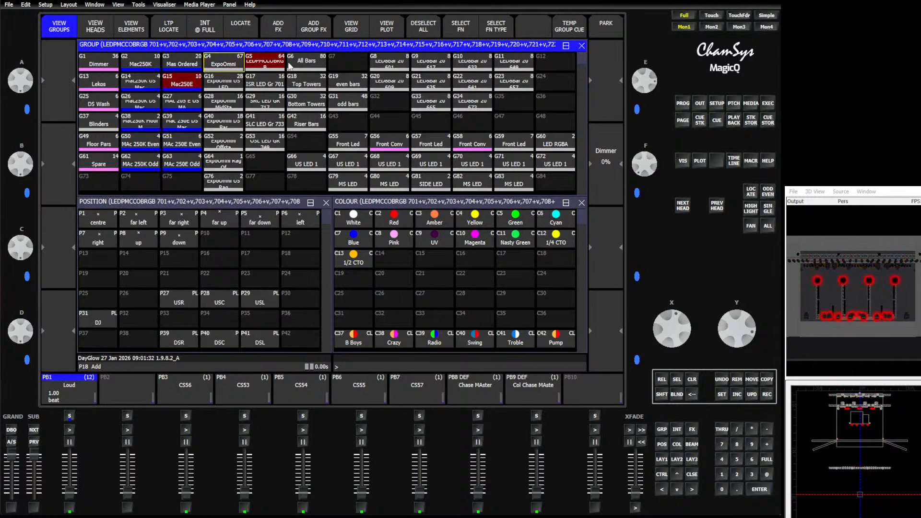
click(288, 64)
click(266, 67)
click(195, 79)
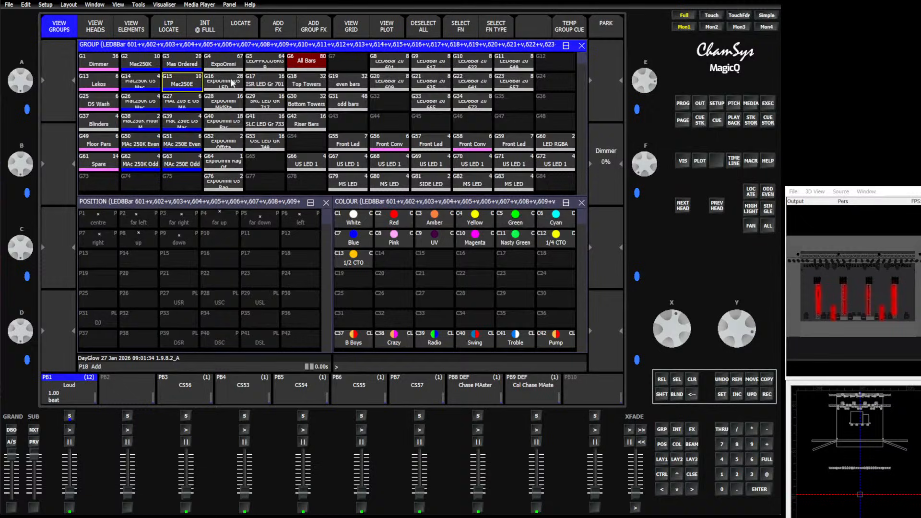
click(306, 65)
click(268, 64)
click(305, 63)
click(183, 84)
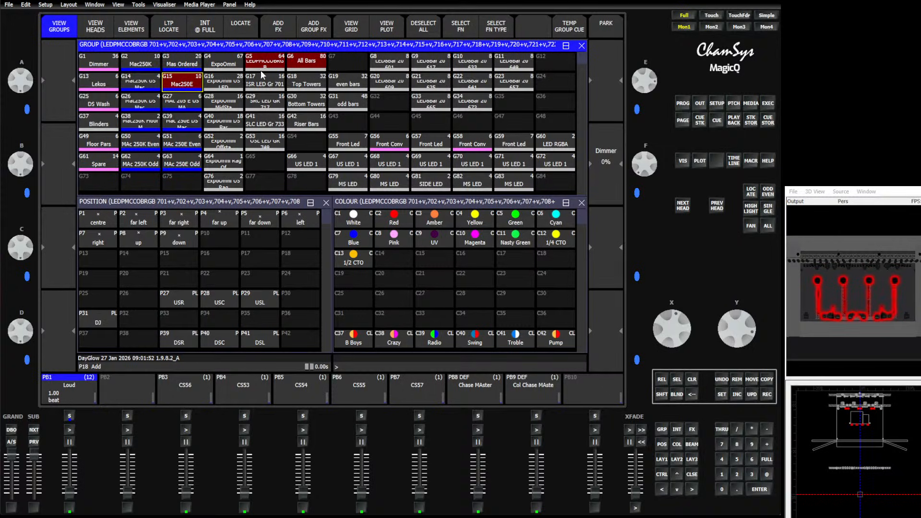
Export the show data for the selected heads as a new show named Export
click(721, 106)
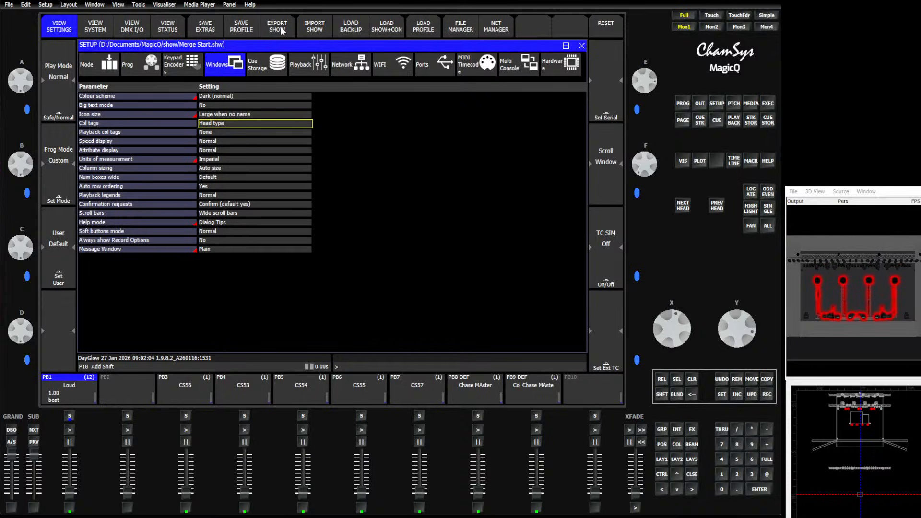
click(281, 26)
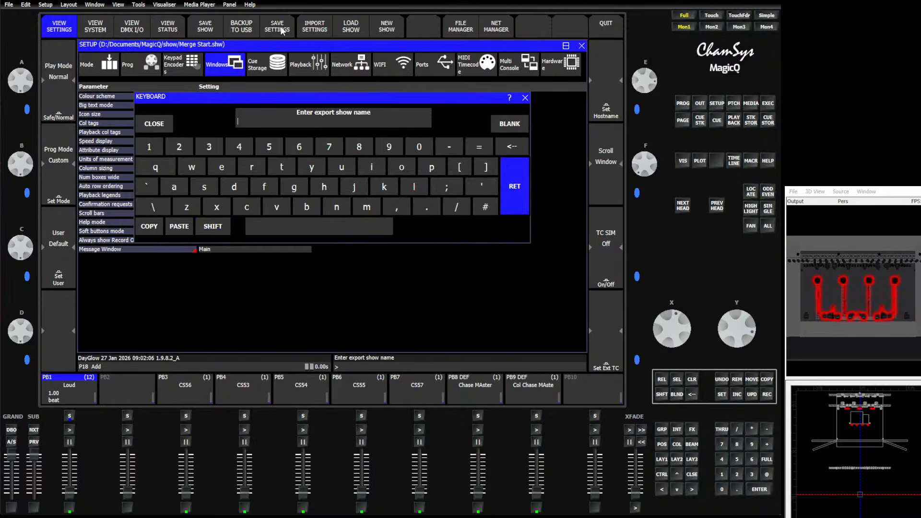
text(Export)
key(Return)
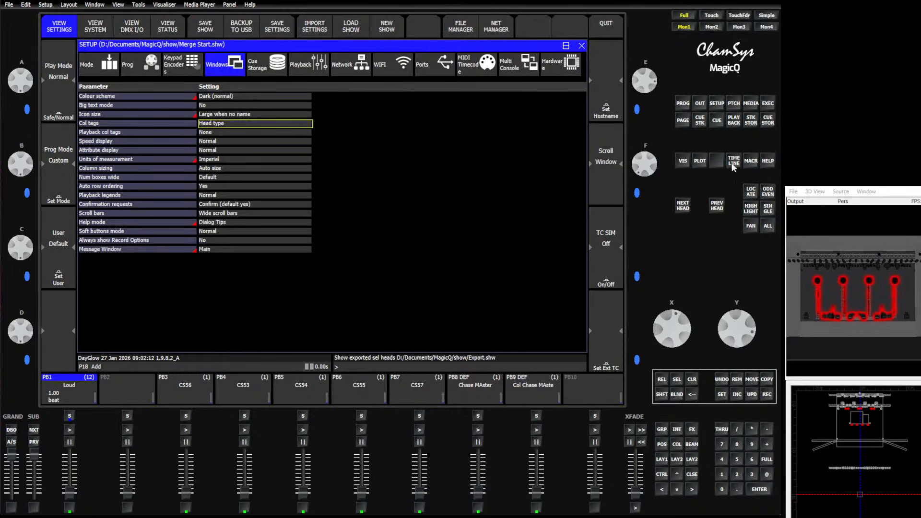
Load Export.shw in place of the current show and check its heads in the stage plot
click(339, 27)
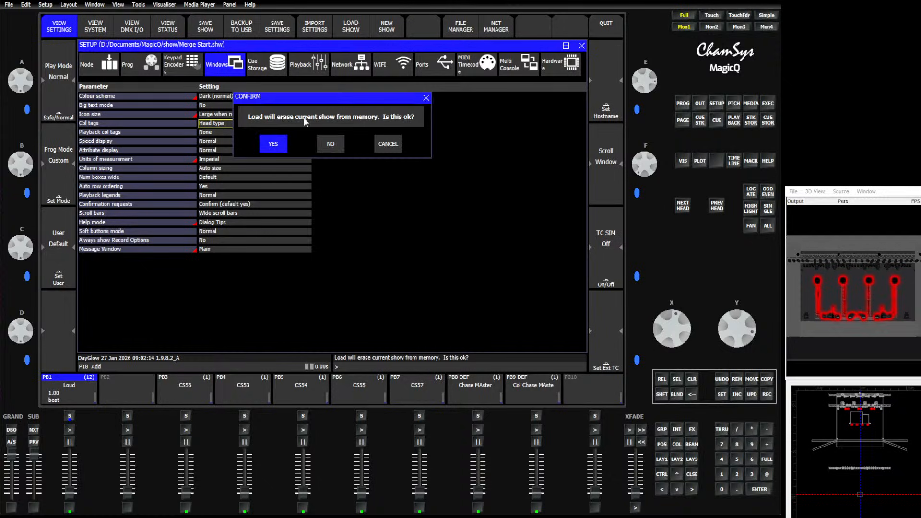
click(274, 143)
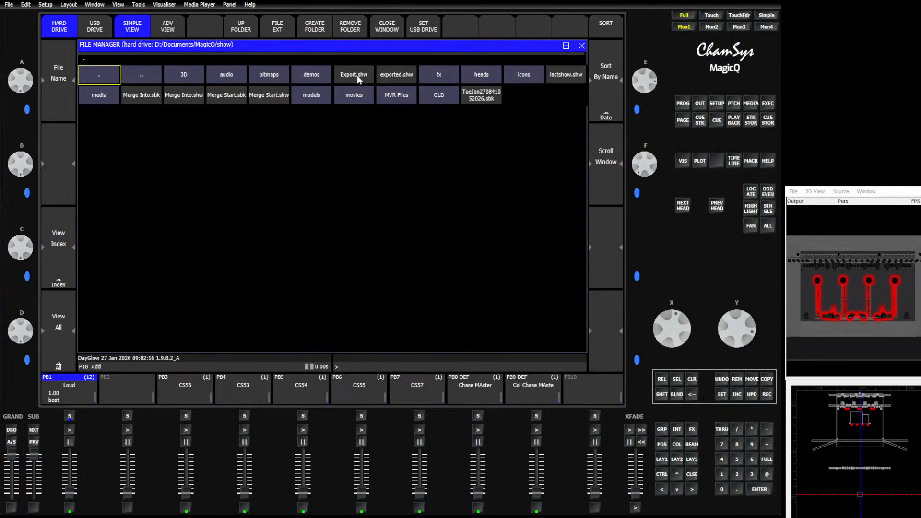
click(357, 75)
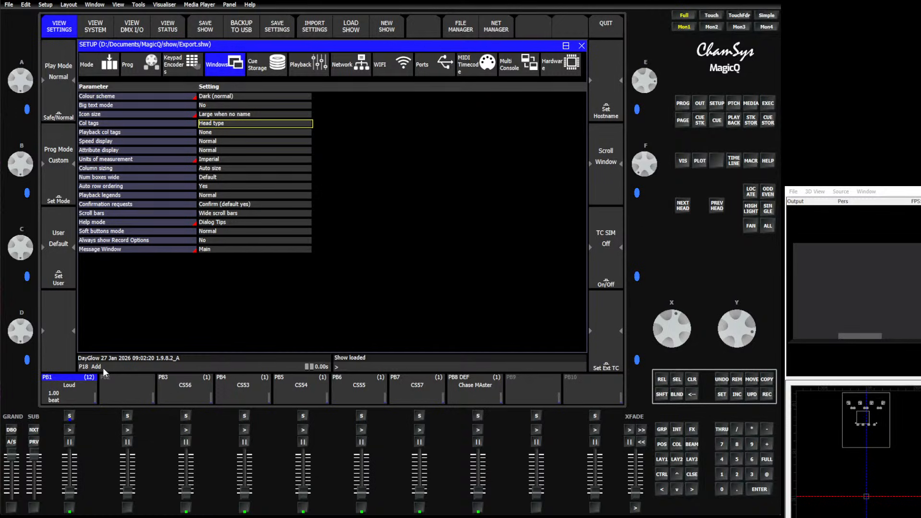
click(701, 161)
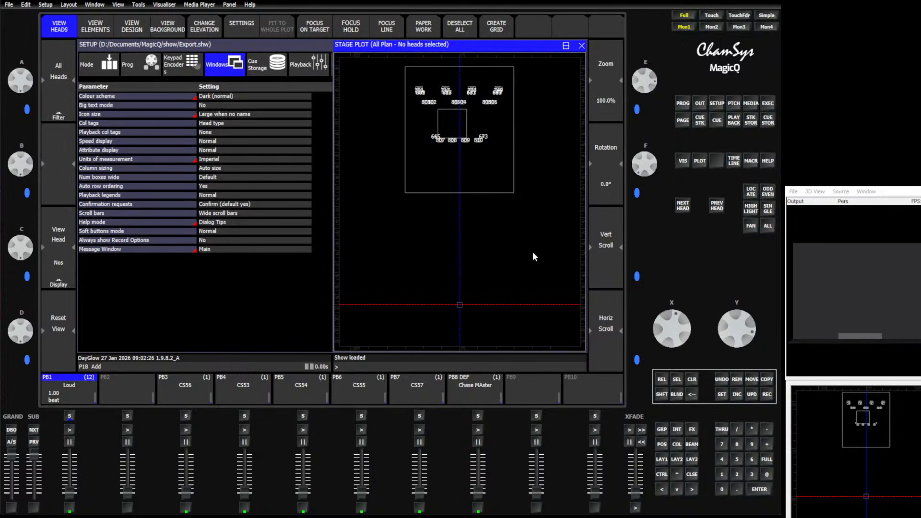
click(581, 45)
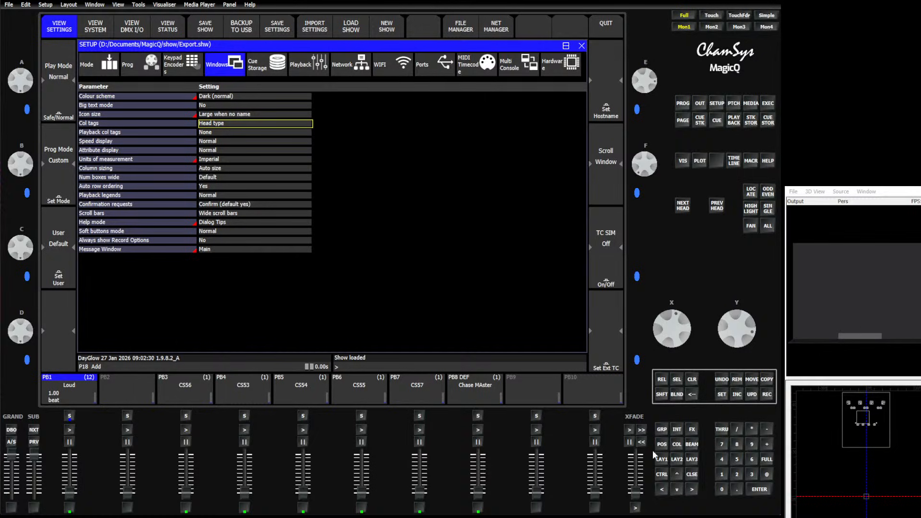
Bring up the group, position and colour windows and select the LEDPMCCOBRGB, All Bars and Mas Ordered groups
click(661, 459)
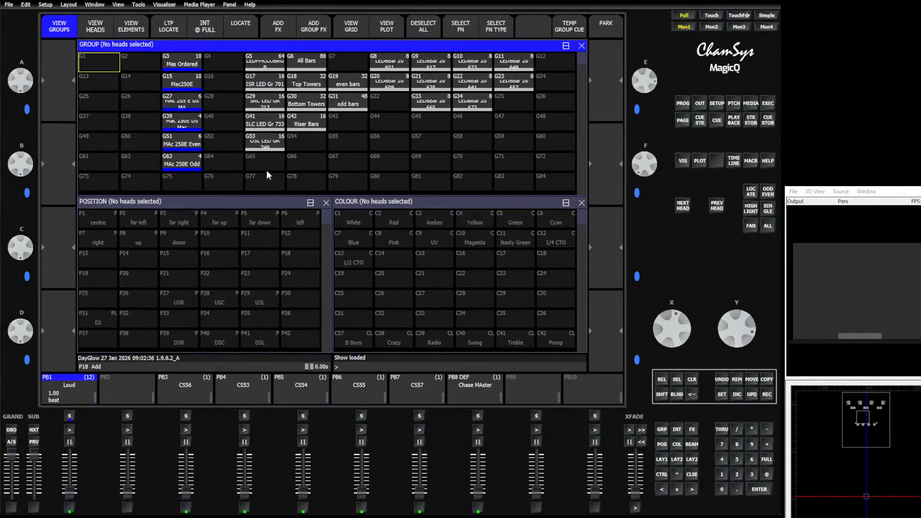
click(263, 67)
click(307, 72)
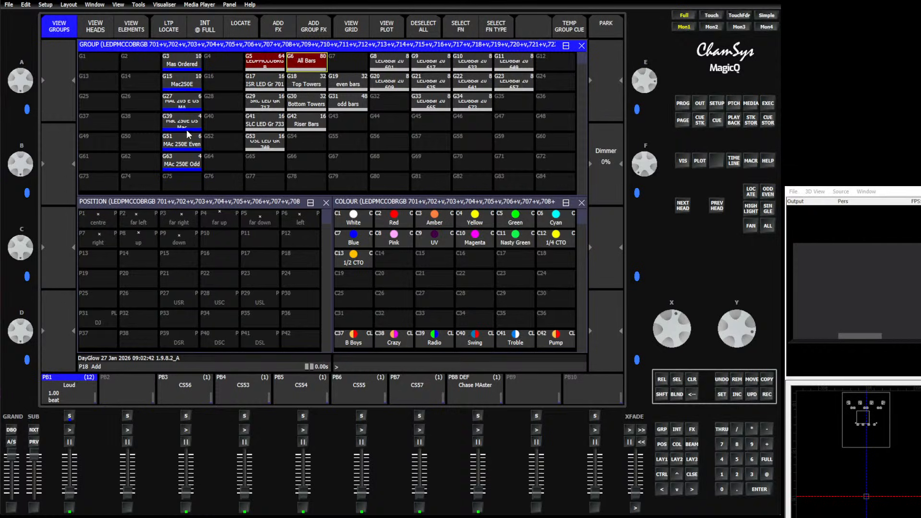
click(182, 66)
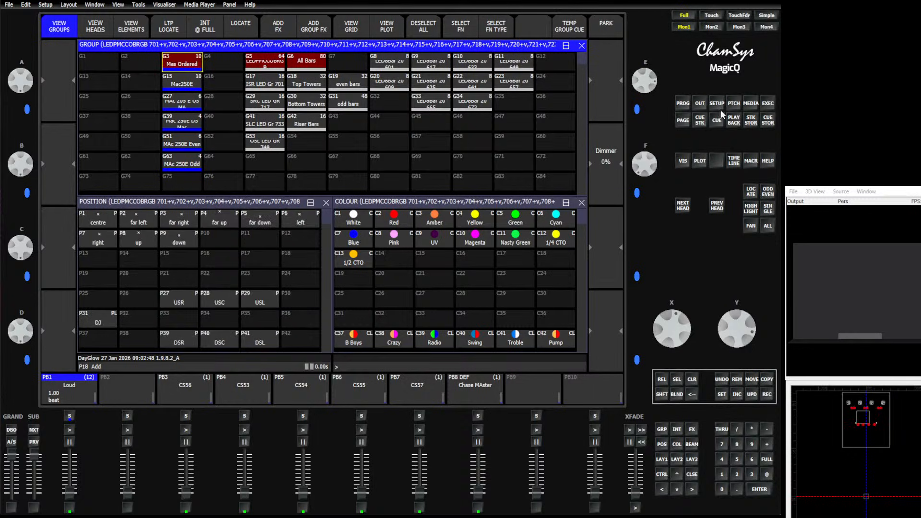
Insert a Room object into the patch's visualiser attach objects
click(735, 104)
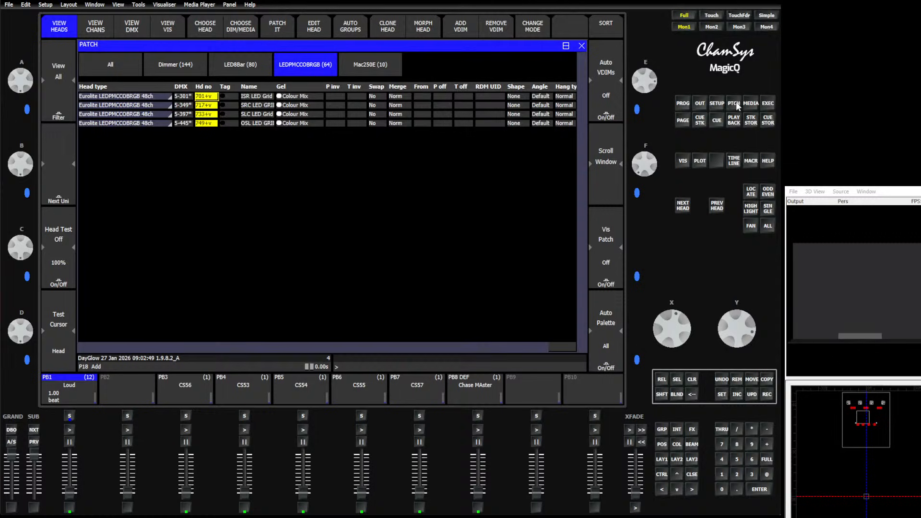
click(168, 26)
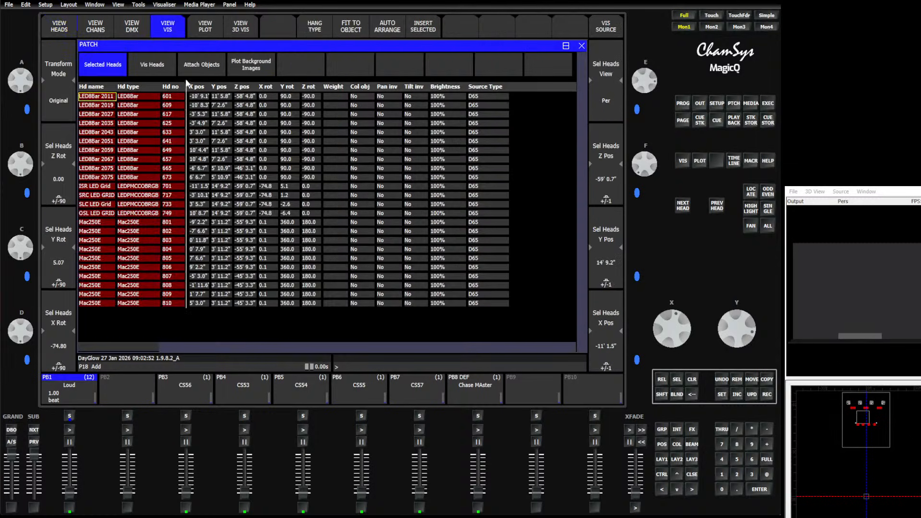
click(209, 70)
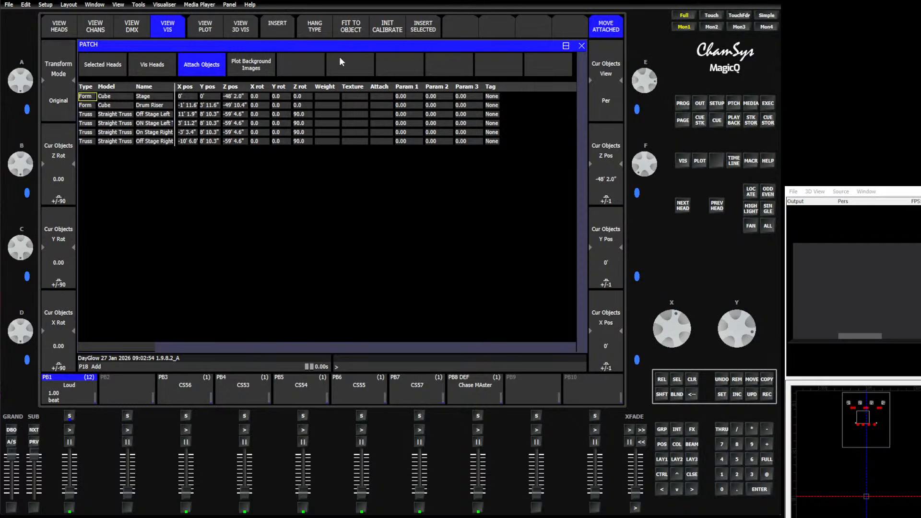
click(286, 36)
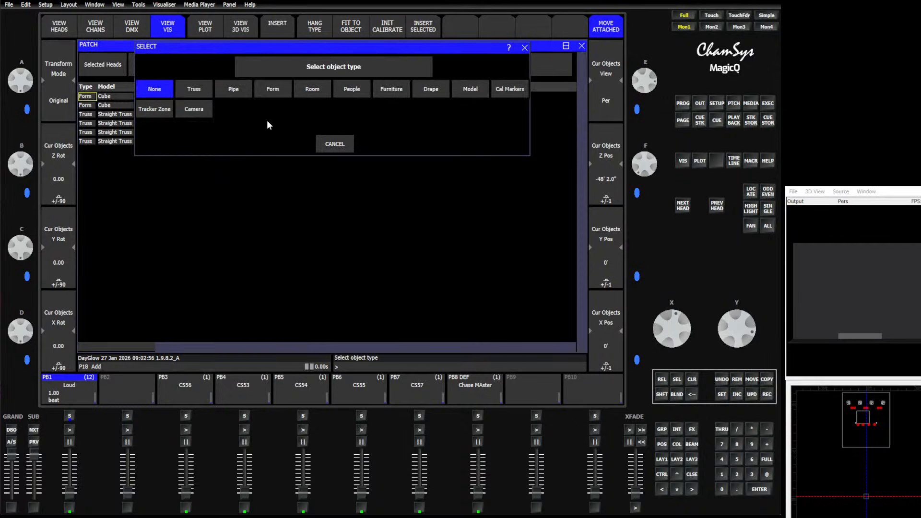
click(316, 91)
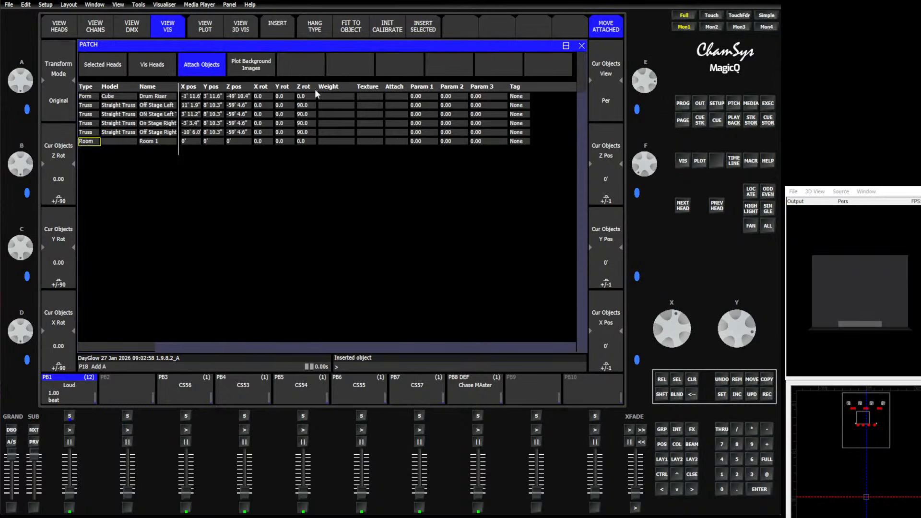
click(188, 142)
text(200)
key(Return)
click(188, 142)
text(50)
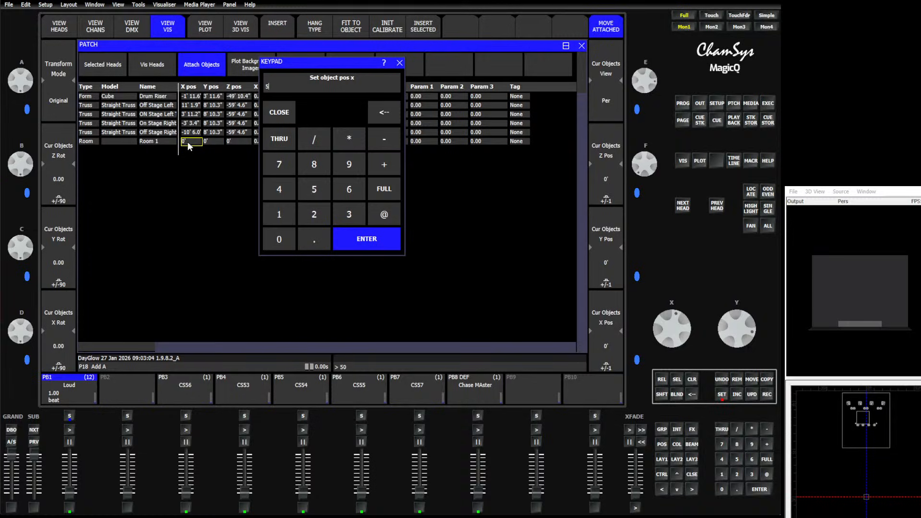
key(Return)
click(189, 145)
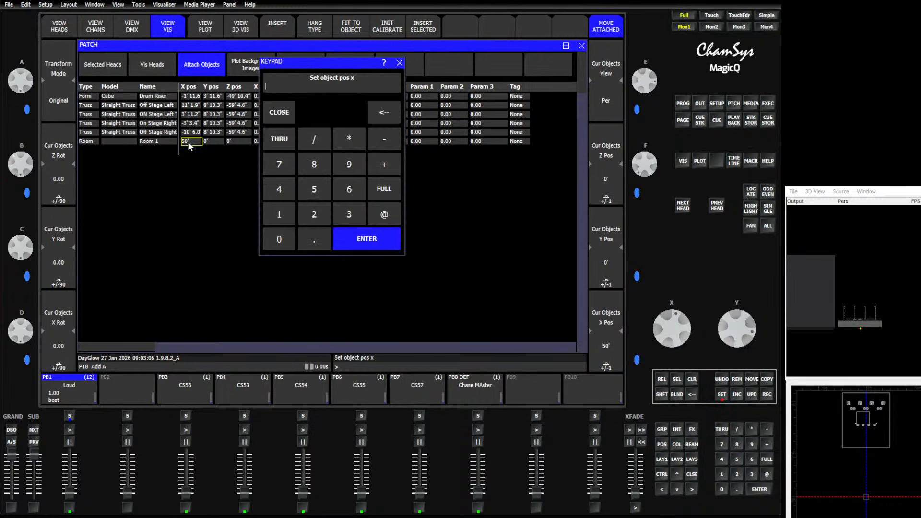
text(0)
key(Return)
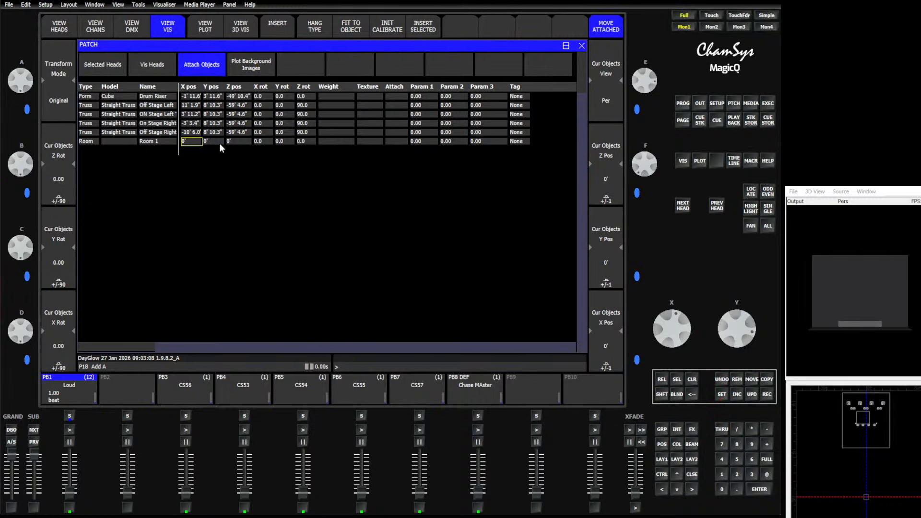
Set the room's Y, Z and X rotation to 50 each
click(280, 140)
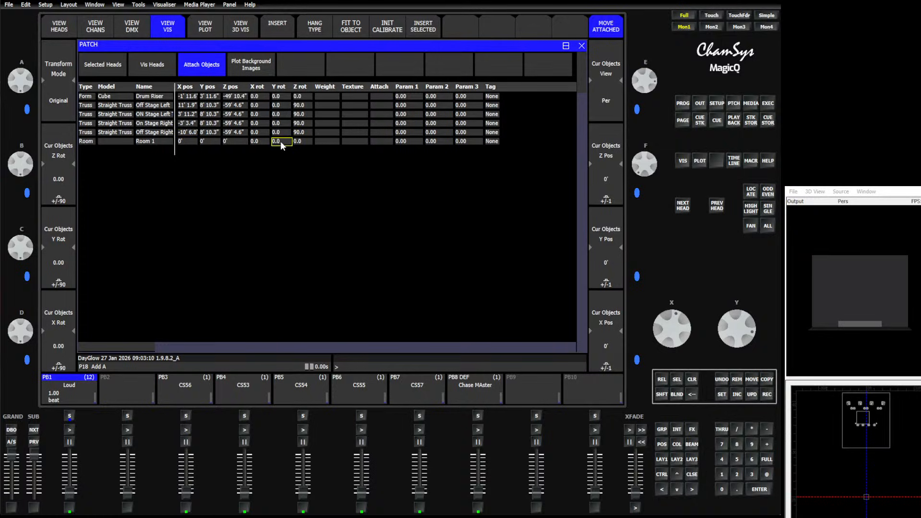
click(280, 141)
text(50)
key(Return)
click(299, 140)
click(299, 140)
text(50)
key(Return)
double_click(255, 141)
text(50)
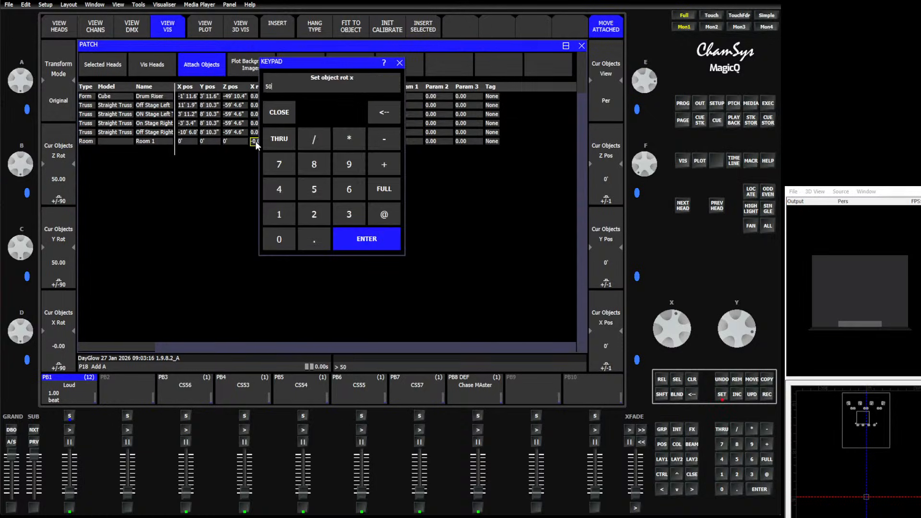
key(Return)
Set the room's length, width and height to 70 feet each
key(Left)
key(Left)
key(Left)
key(Left)
key(Left)
key(Left)
key(Left)
key(Left)
key(Left)
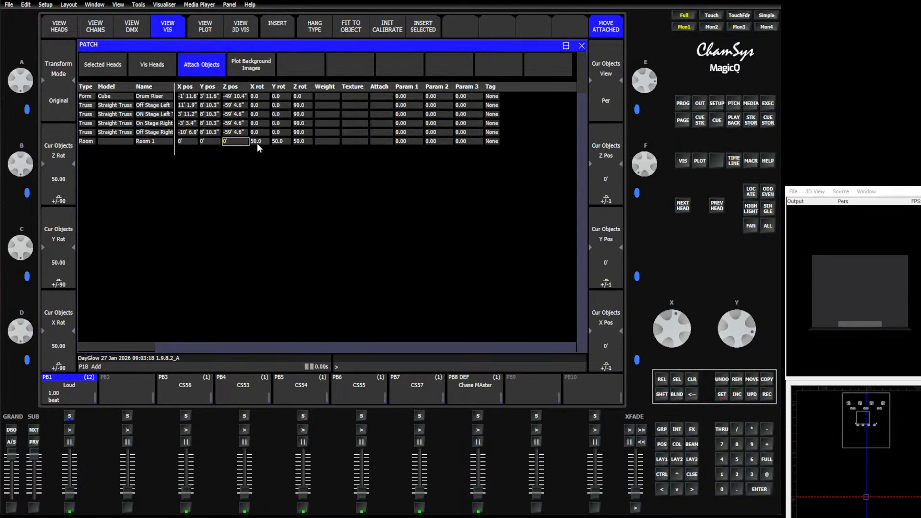
key(Right)
key(Right)
key(Right)
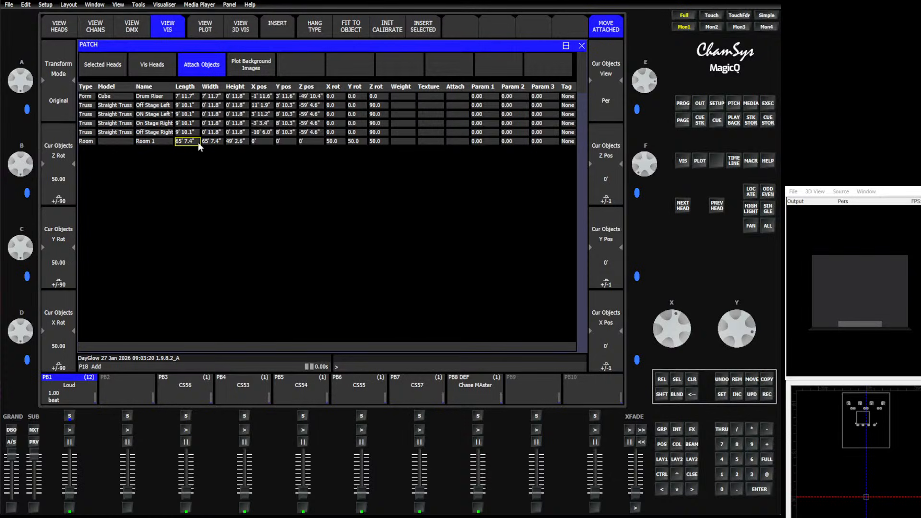
double_click(193, 142)
text(70)
key(Return)
double_click(208, 143)
text(70)
key(Return)
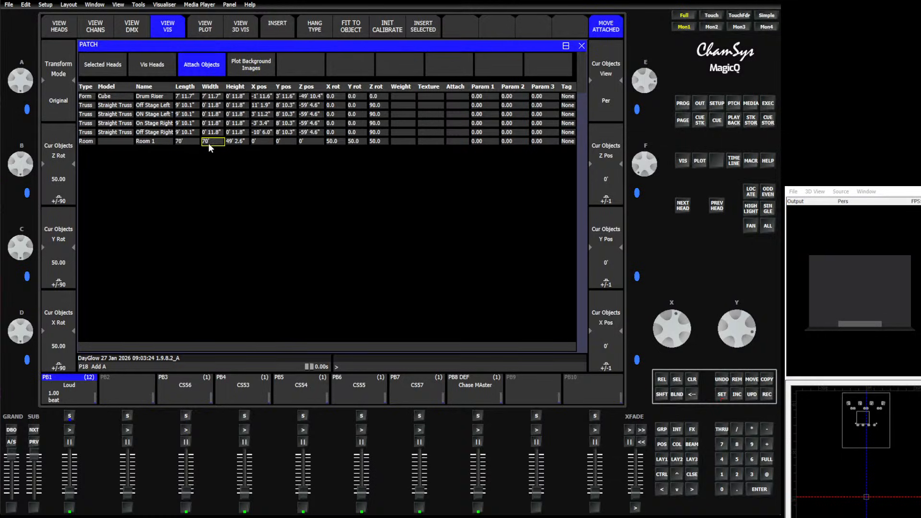
double_click(232, 141)
text(70)
key(Return)
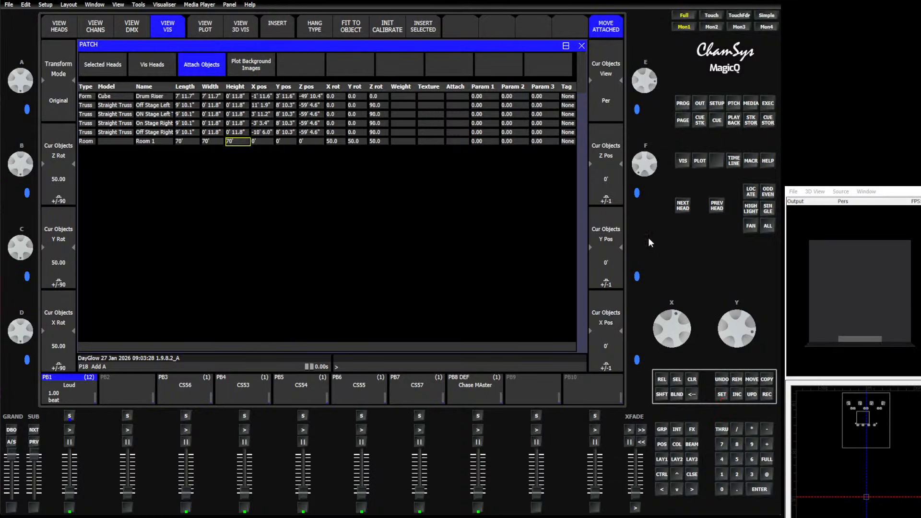
Move the room along the Z axis to a position of about 63' 3.8"
drag(640, 165, 644, 199)
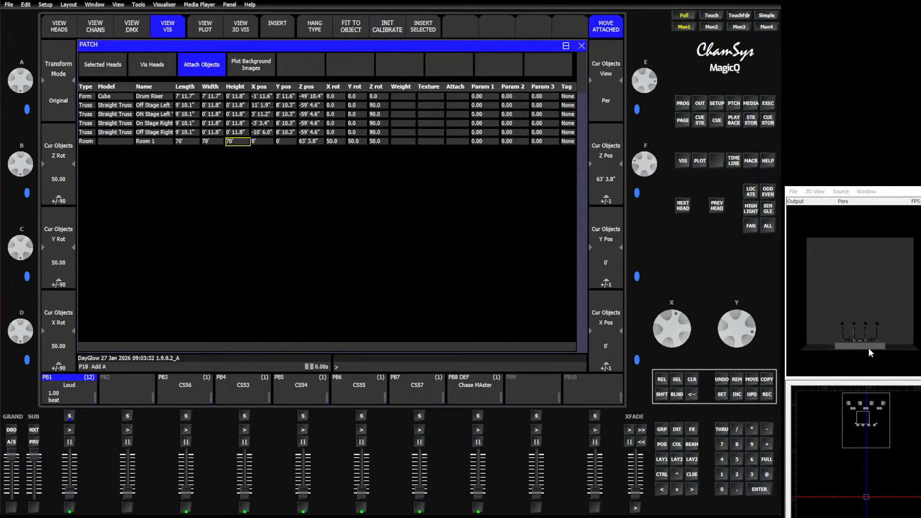
scroll(869, 347, up, 5)
key(shift)
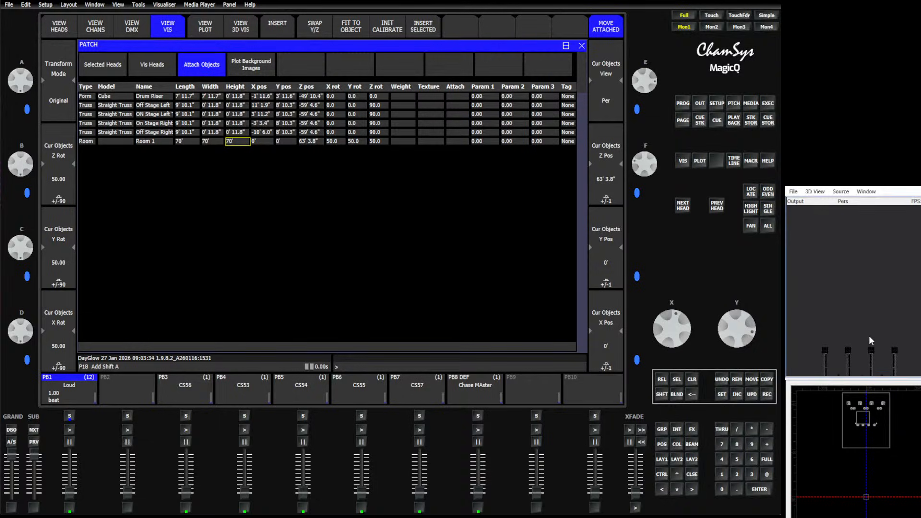
drag(869, 337, 877, 234)
scroll(875, 332, up, 4)
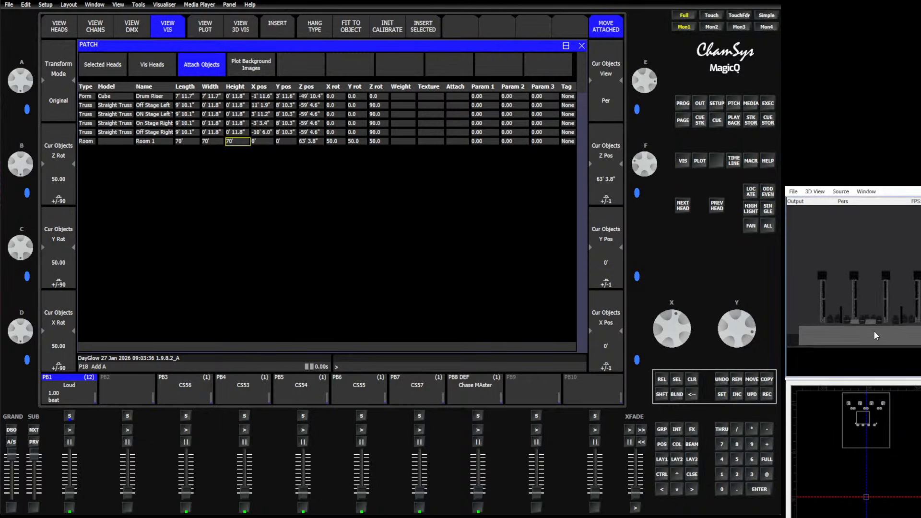
Test the CS56, CS53 and CS54 playbacks on the rig in the visualiser
scroll(874, 332, up, 2)
drag(872, 330, 854, 327)
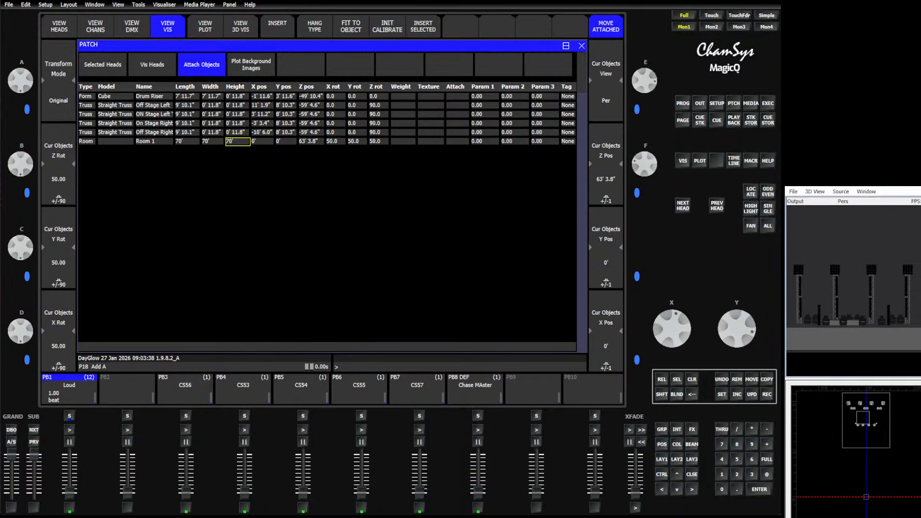
click(183, 507)
click(243, 510)
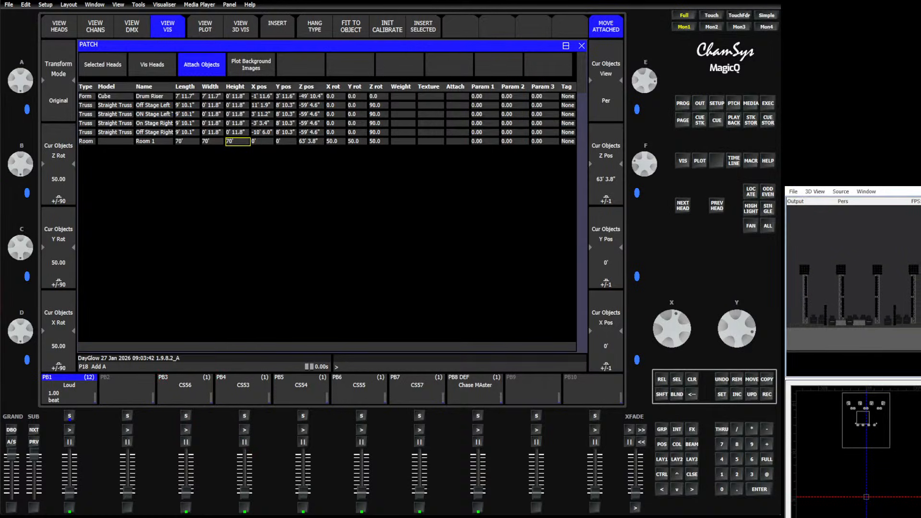
click(303, 510)
Run the Loud cue stack at full level through its Verse and Chorus cues, and release all playbacks
drag(71, 495, 71, 427)
click(71, 428)
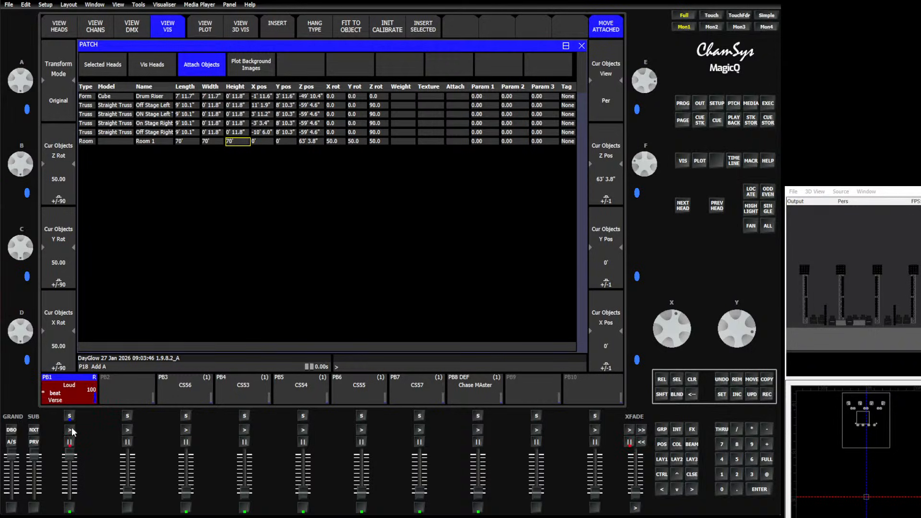
click(71, 428)
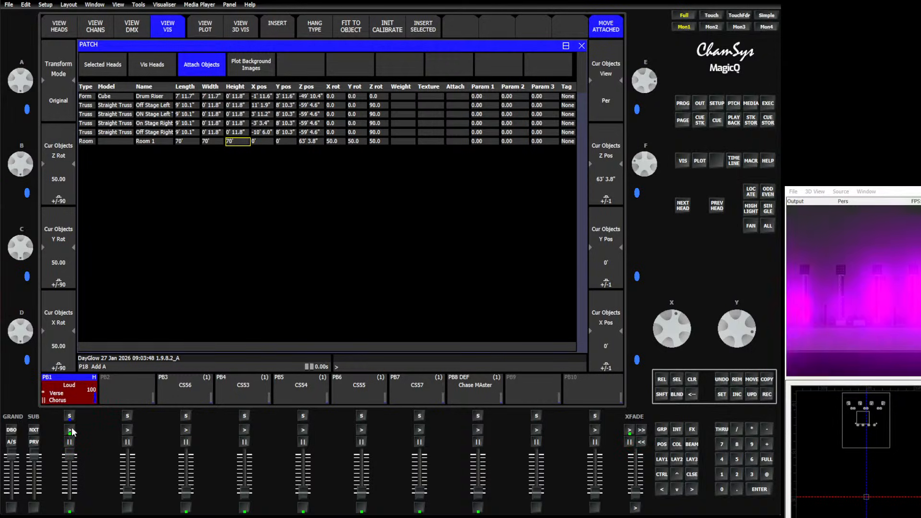
click(71, 428)
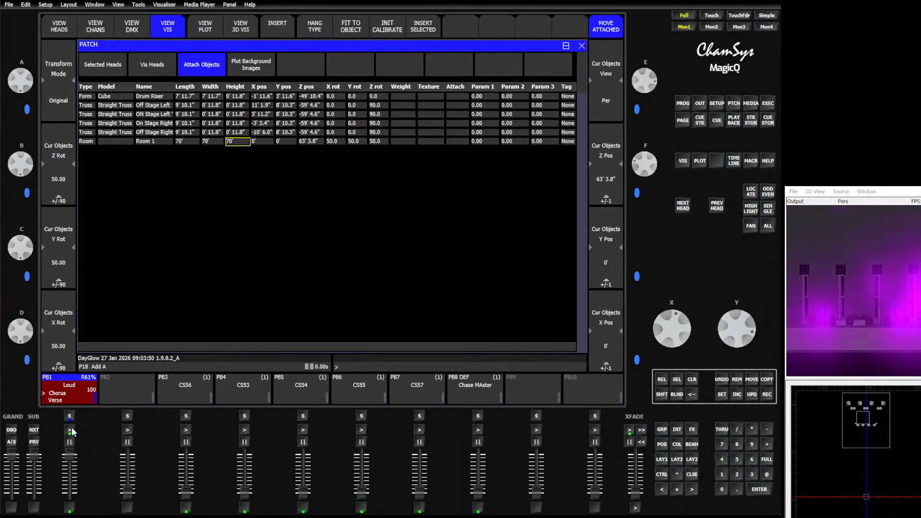
click(71, 428)
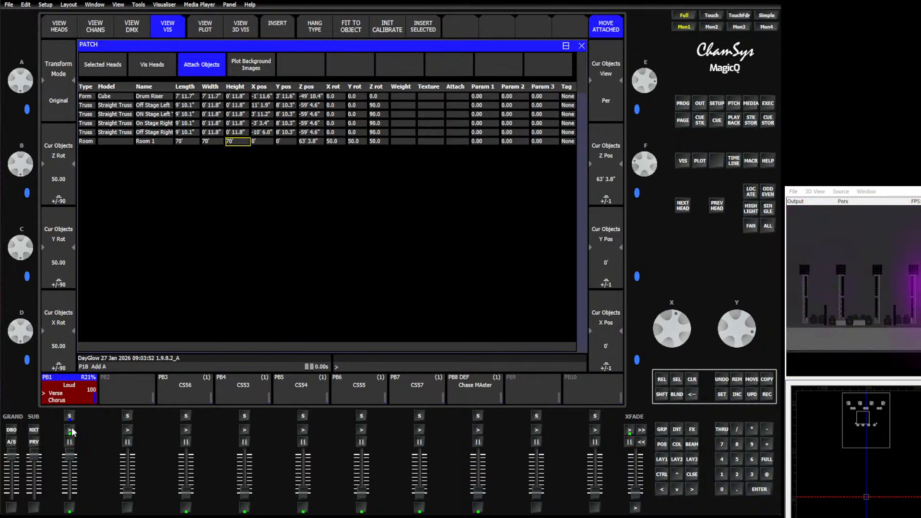
click(70, 442)
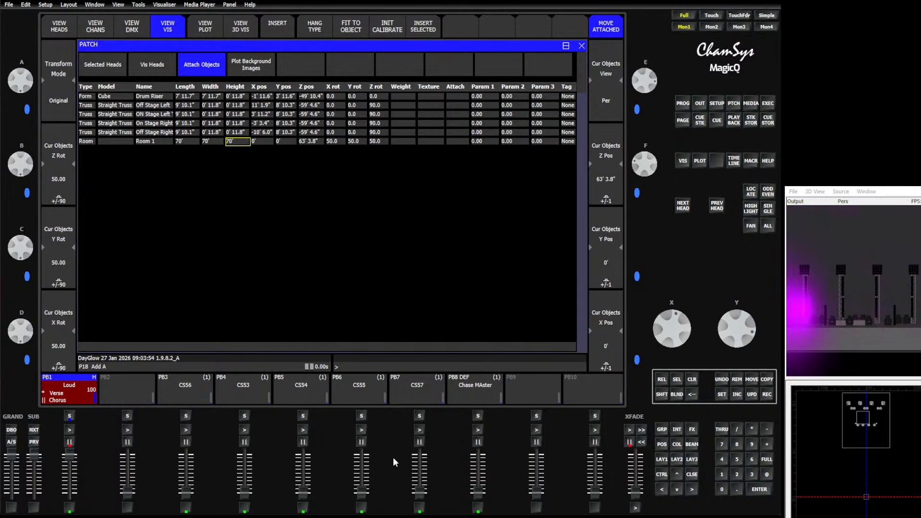
click(661, 394)
click(662, 380)
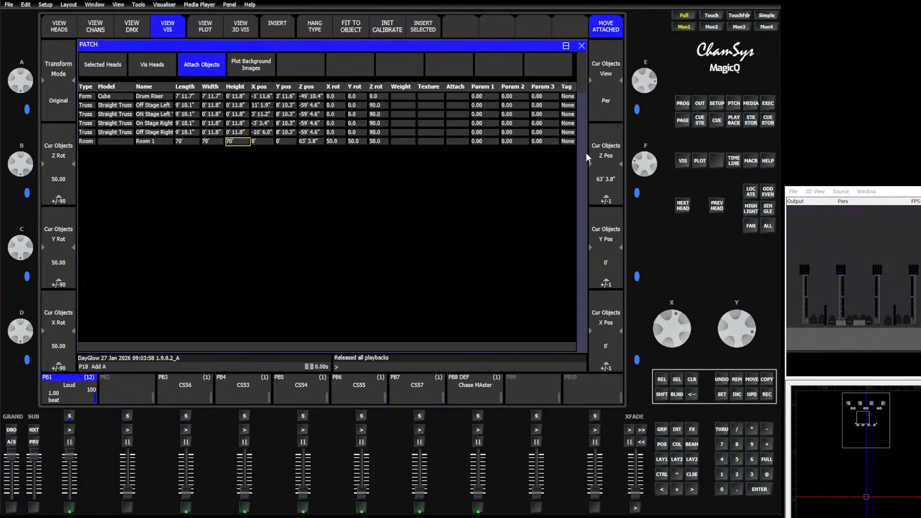
Load the show file Merge Into.shw in place of the current show
click(719, 104)
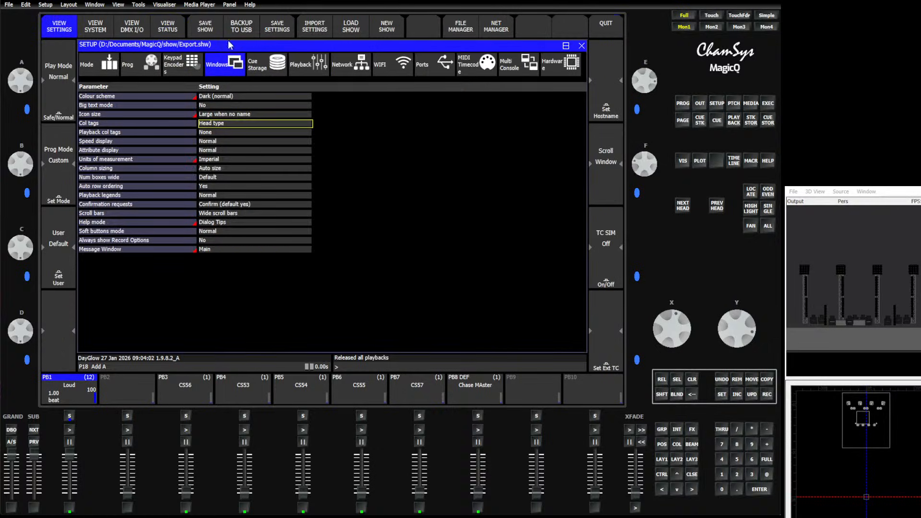
click(350, 27)
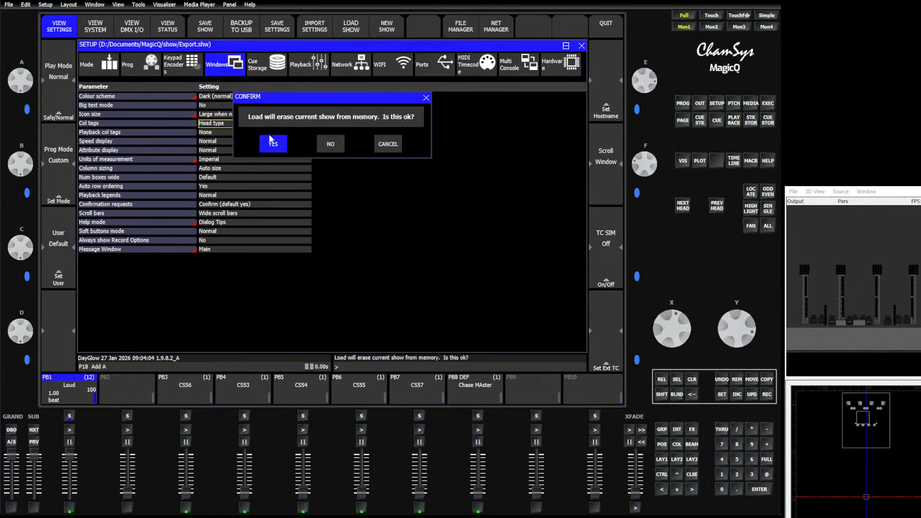
click(270, 140)
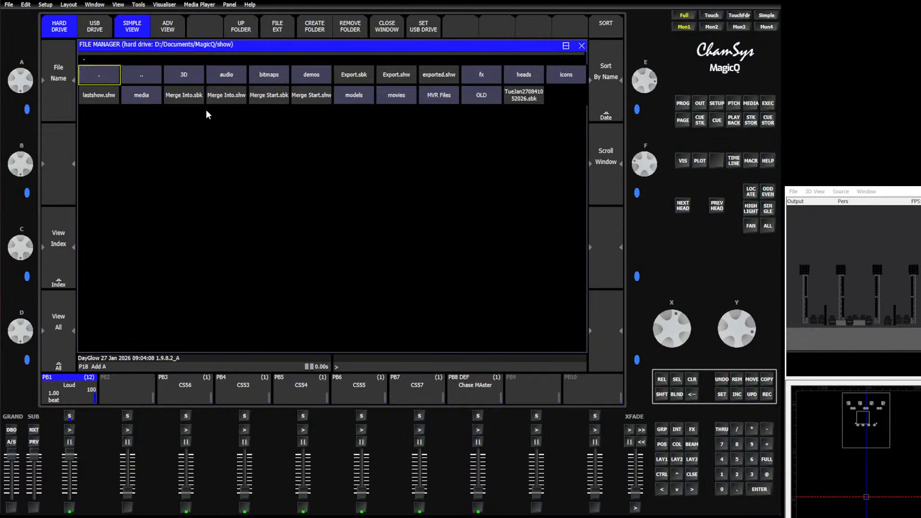
click(228, 96)
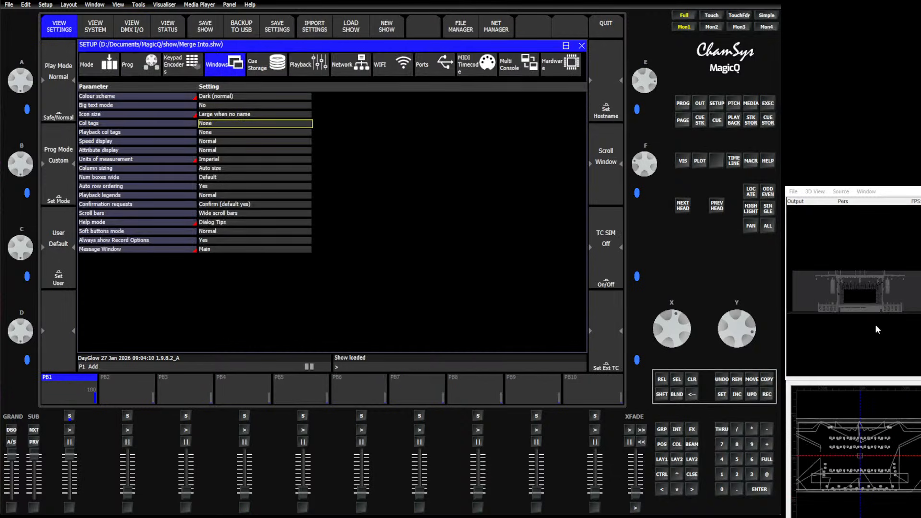
scroll(874, 303, up, 5)
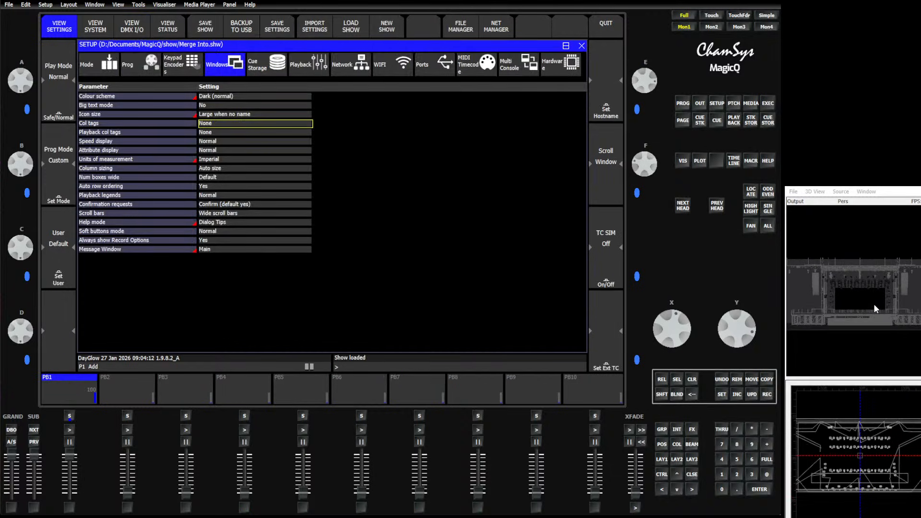
scroll(874, 304, up, 2)
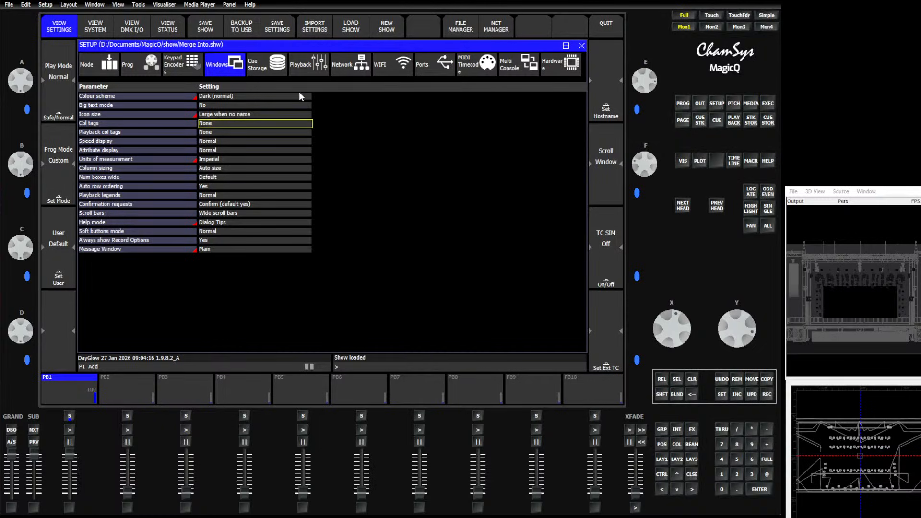
Import the entire show from Export.shw into the current show
key(shift)
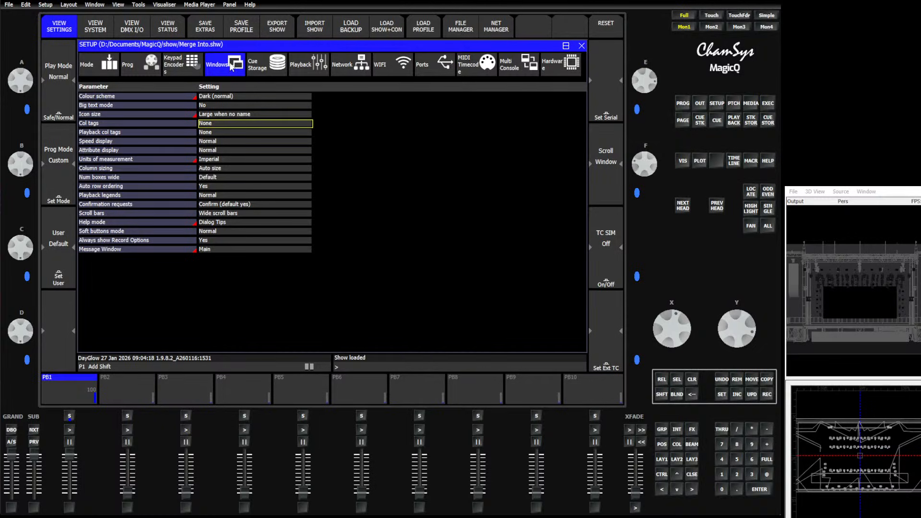
click(319, 28)
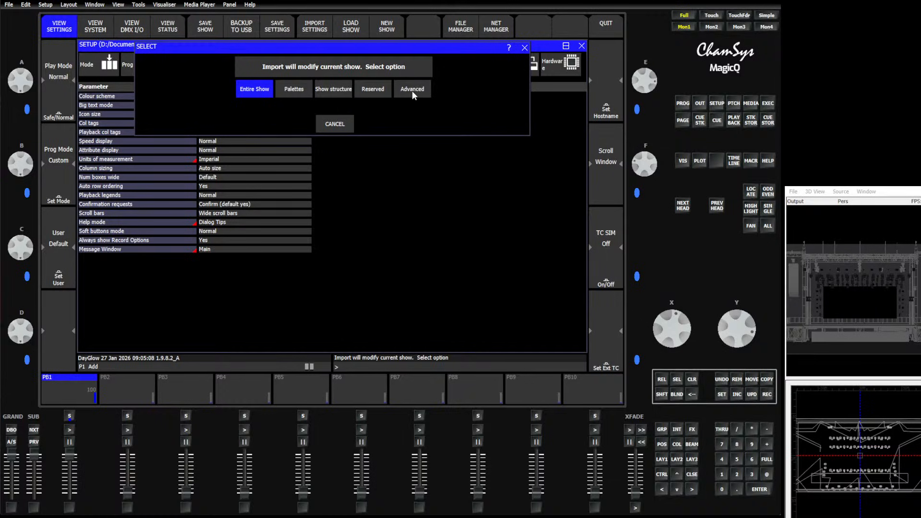
click(253, 90)
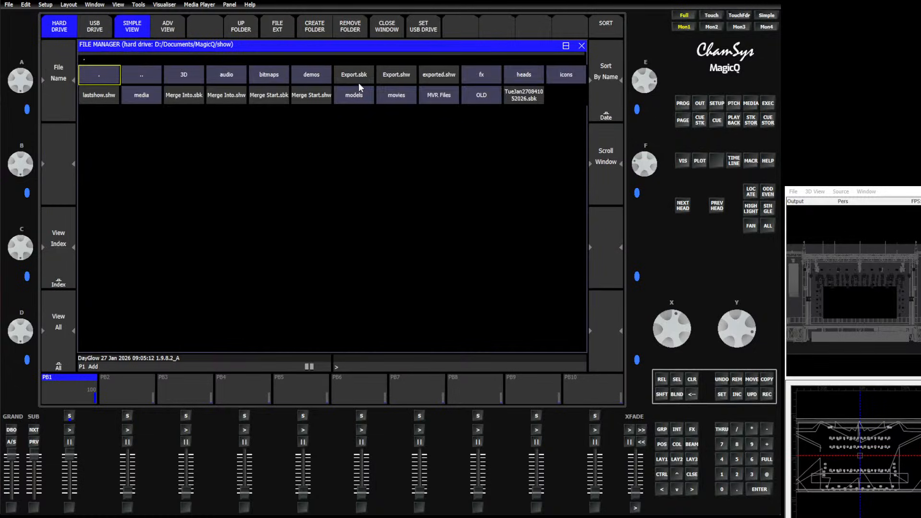
click(390, 78)
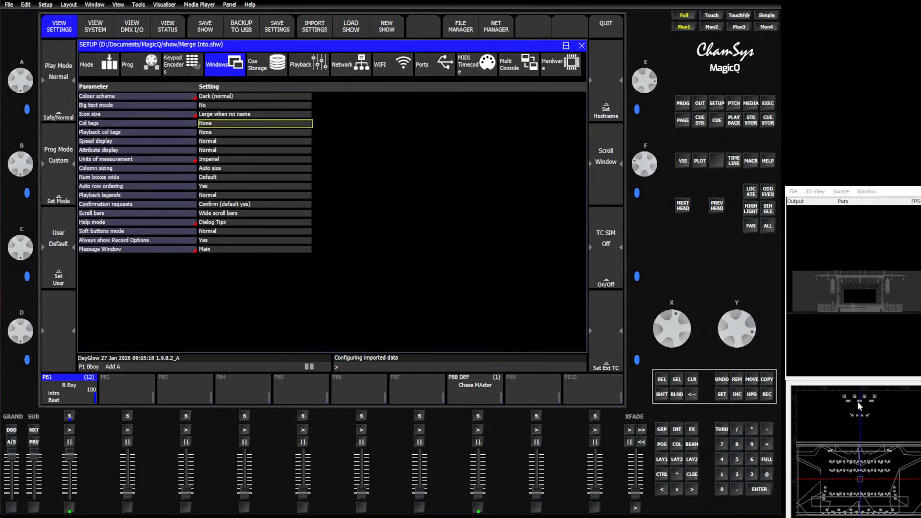
Open the visualiser and stage plot, and select all the imported heads behind the existing stage in the plan
click(683, 161)
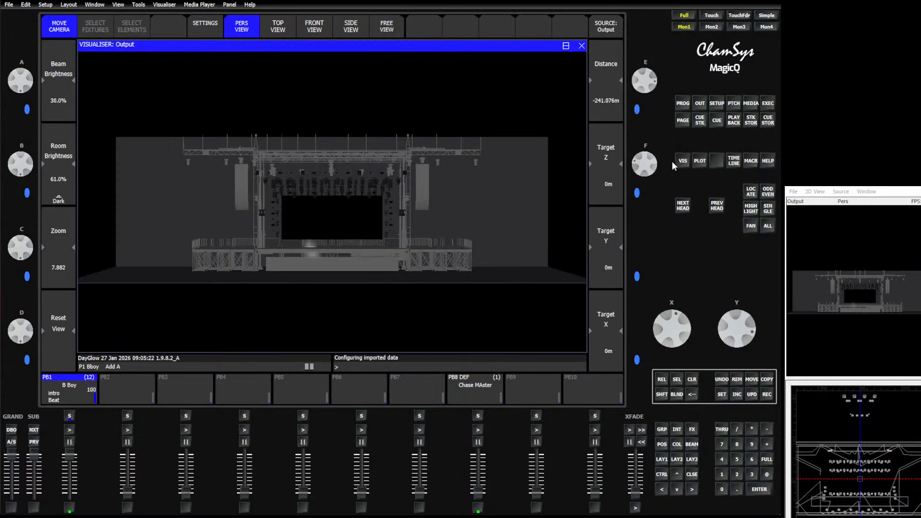
click(704, 163)
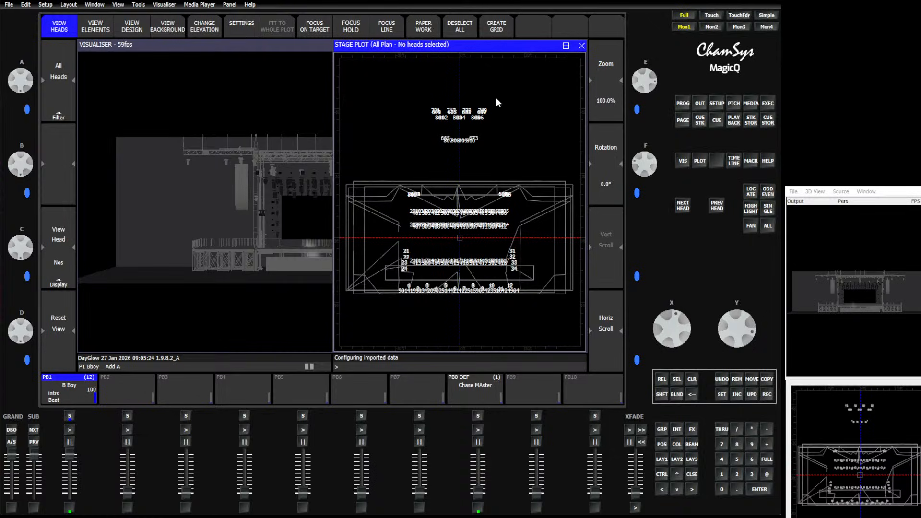
drag(411, 93, 528, 168)
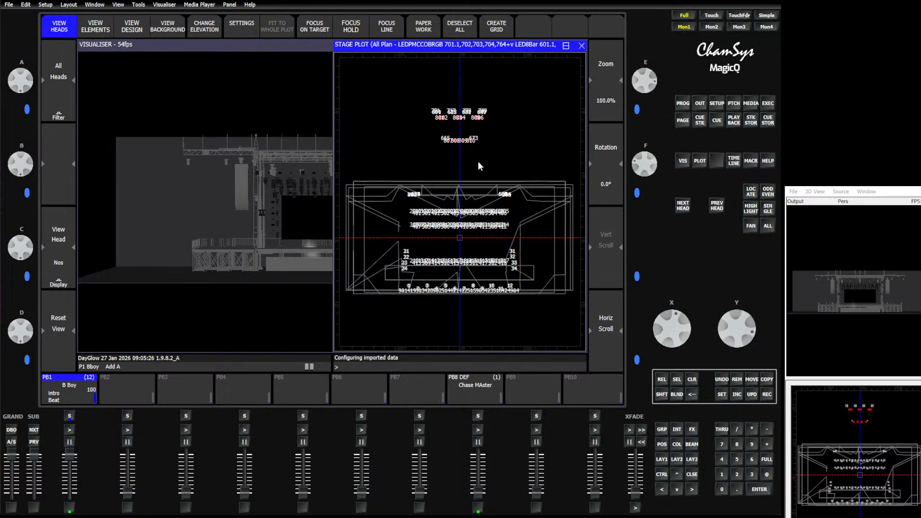
click(691, 381)
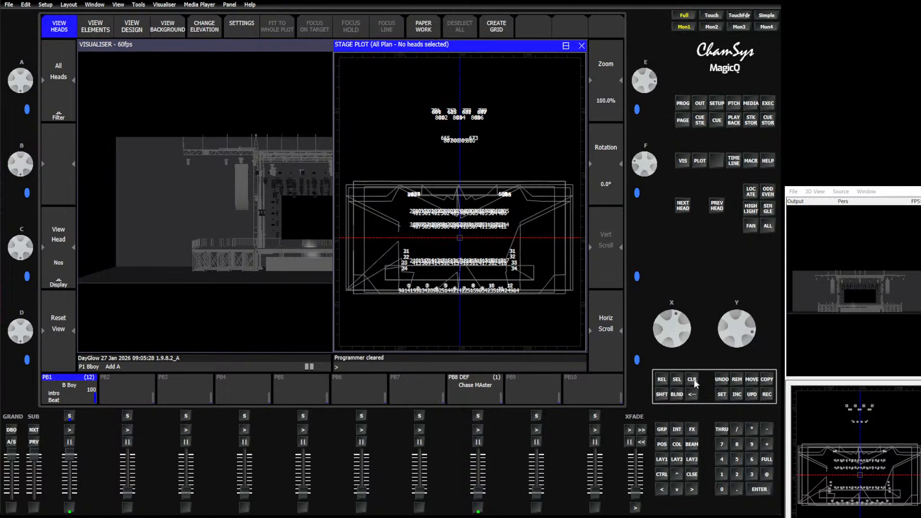
drag(419, 90, 504, 170)
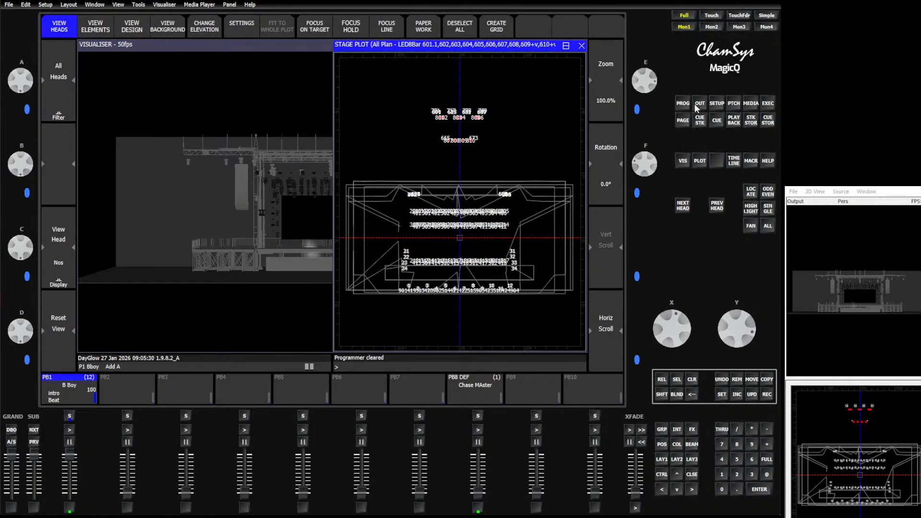
Place the Patch window beside the stage plot and move the selected heads along Z to about -7' 10.5"
click(734, 104)
click(567, 46)
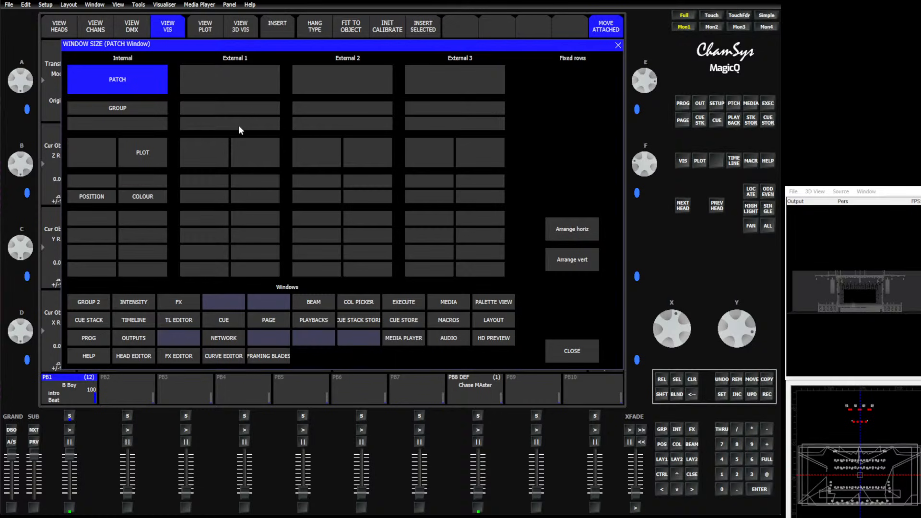
click(103, 153)
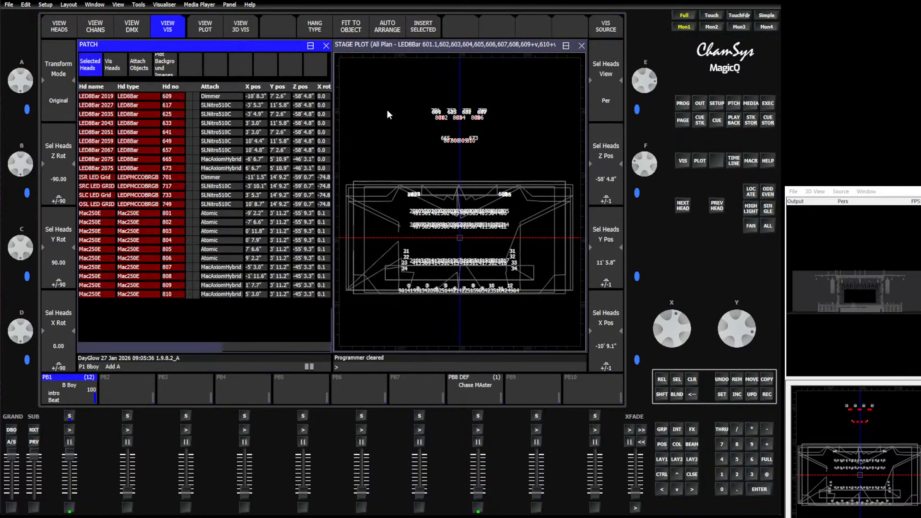
drag(650, 164, 647, 192)
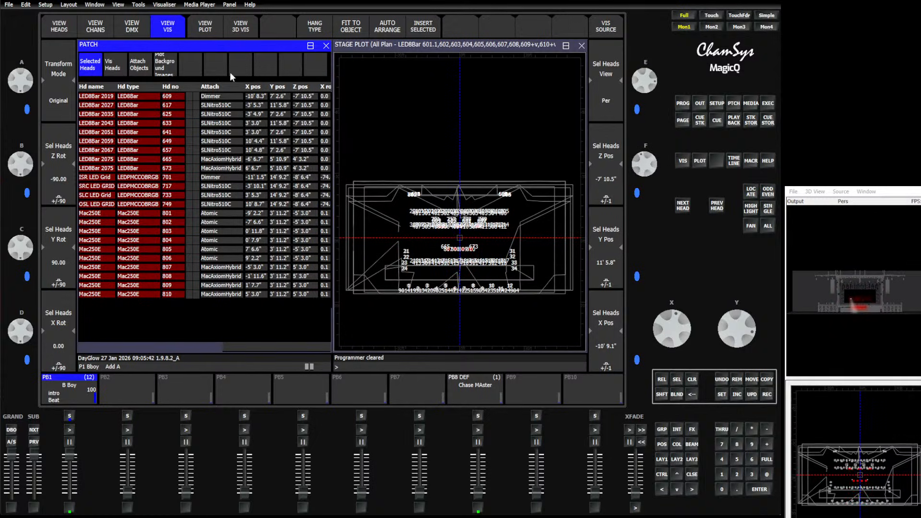
Change the stage plot to the Front elevation and raise the selected heads to a Y position of about 19' 8.2"
click(401, 53)
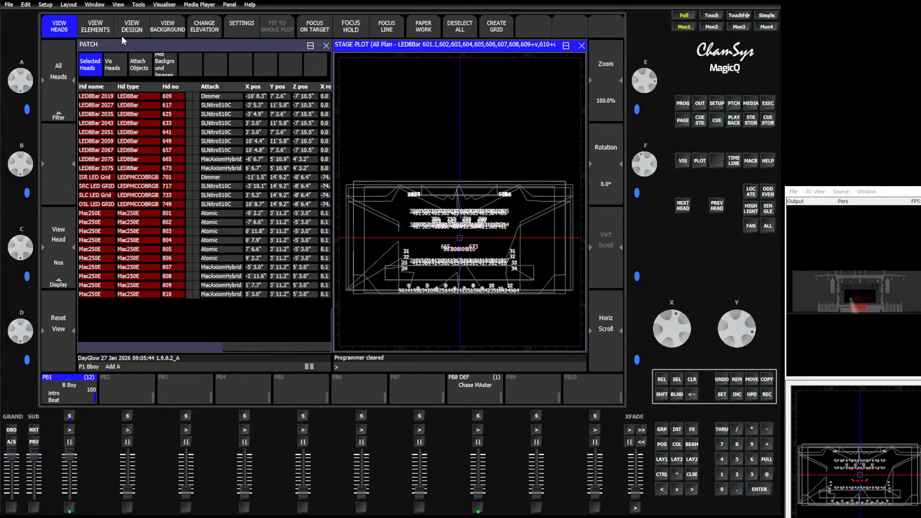
click(215, 29)
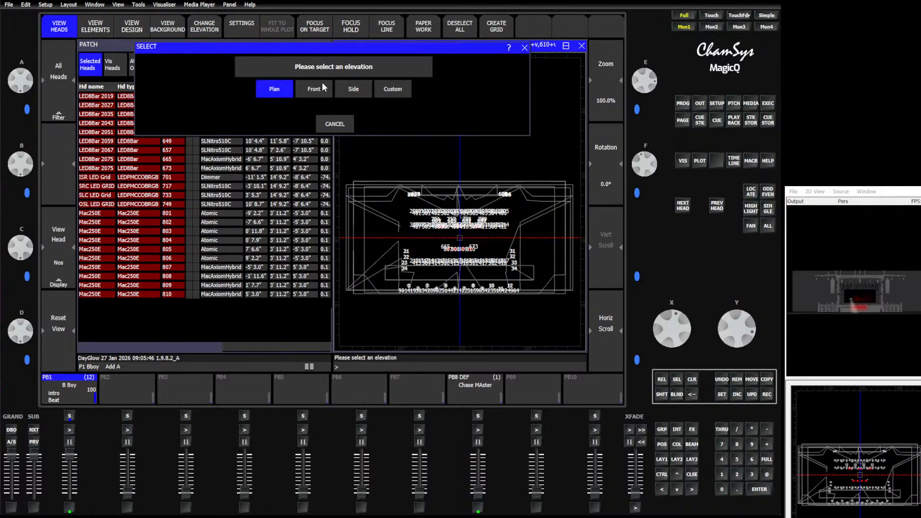
click(317, 94)
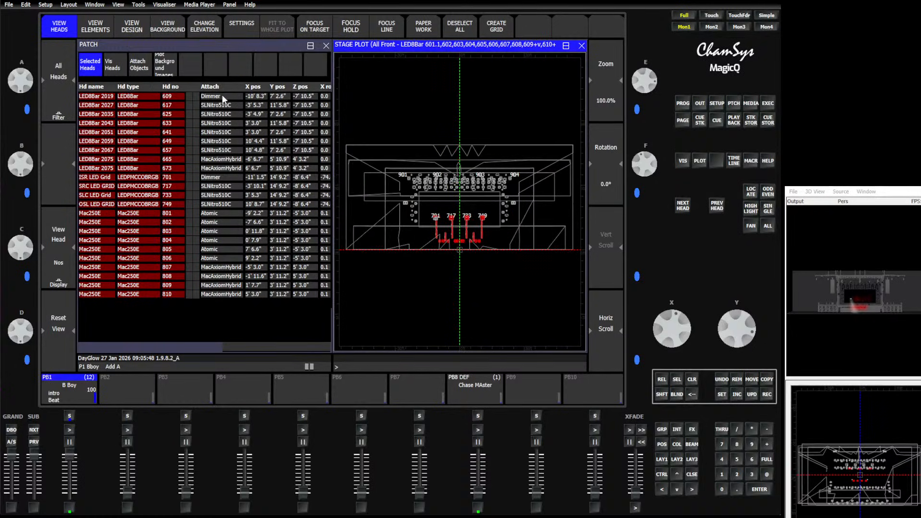
click(168, 47)
drag(760, 317, 741, 348)
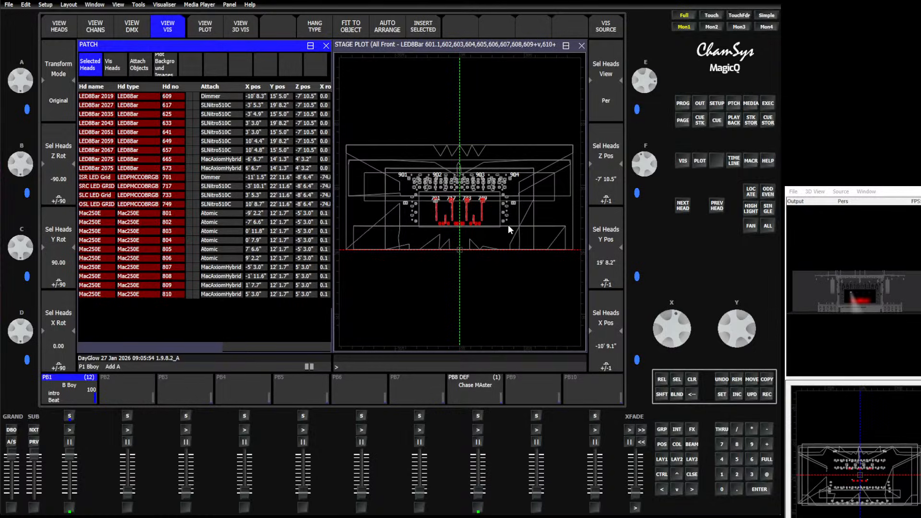
Show the visualiser beside the patch and lower the selected heads to a Y position of about 15' 5"
click(685, 160)
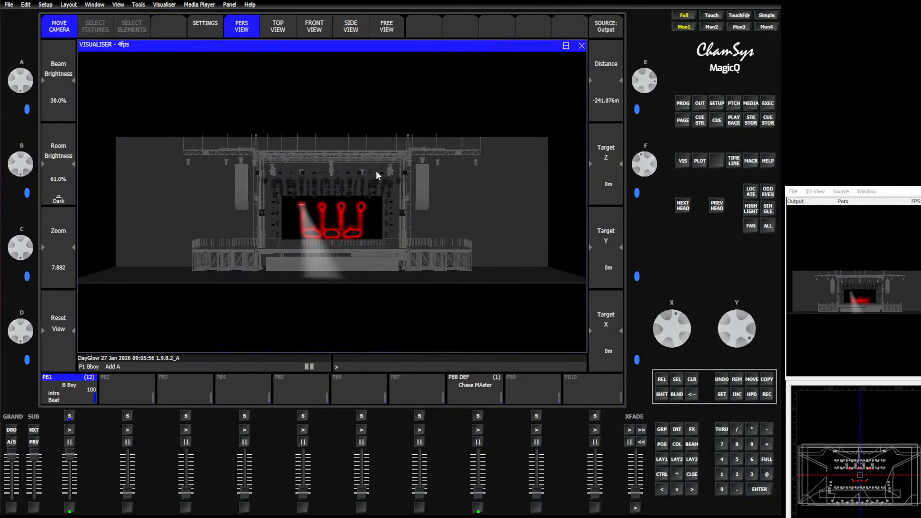
scroll(301, 234, up, 10)
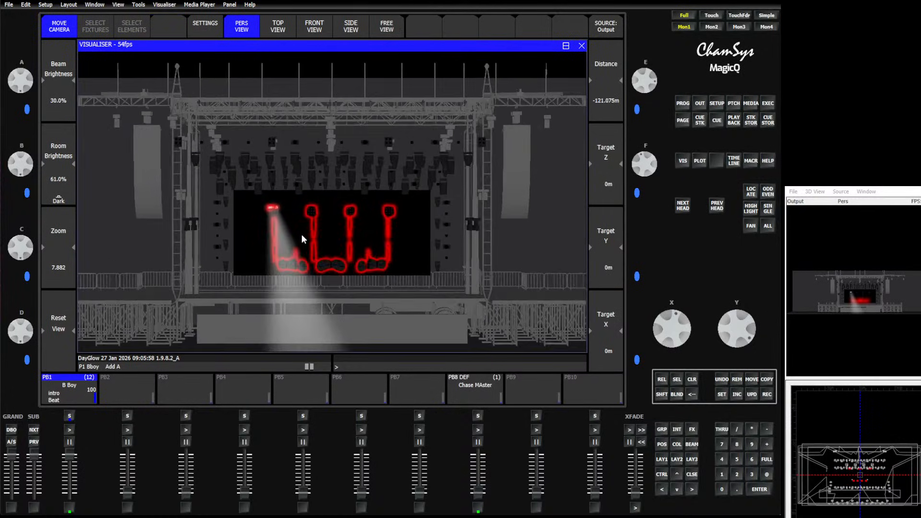
click(566, 47)
click(127, 149)
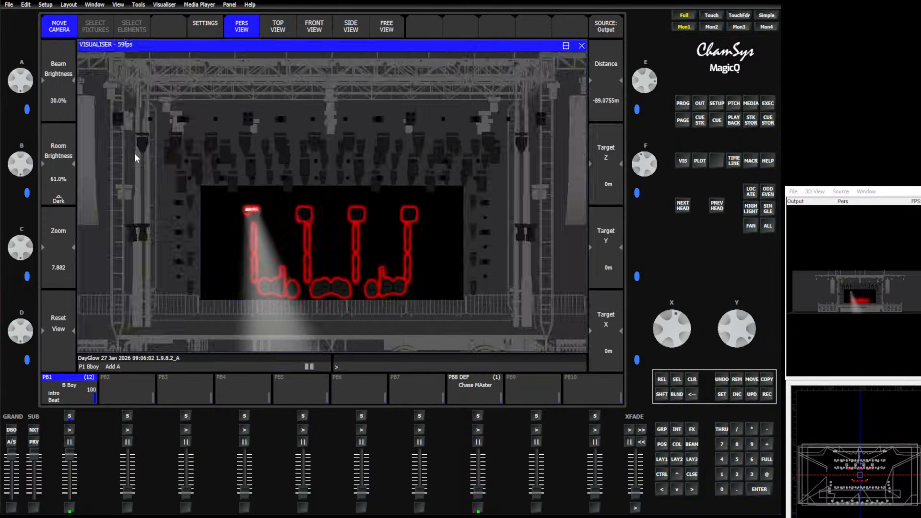
click(171, 43)
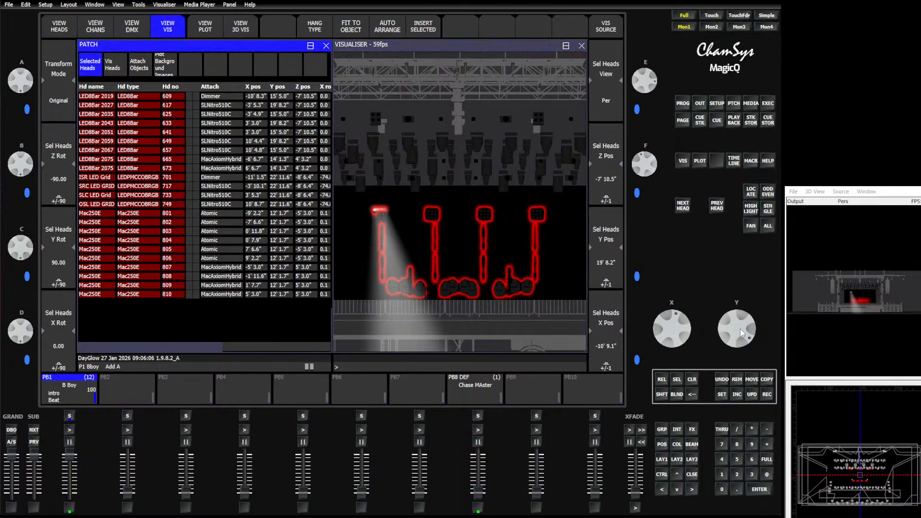
scroll(739, 323, down, 16)
scroll(739, 327, up, 3)
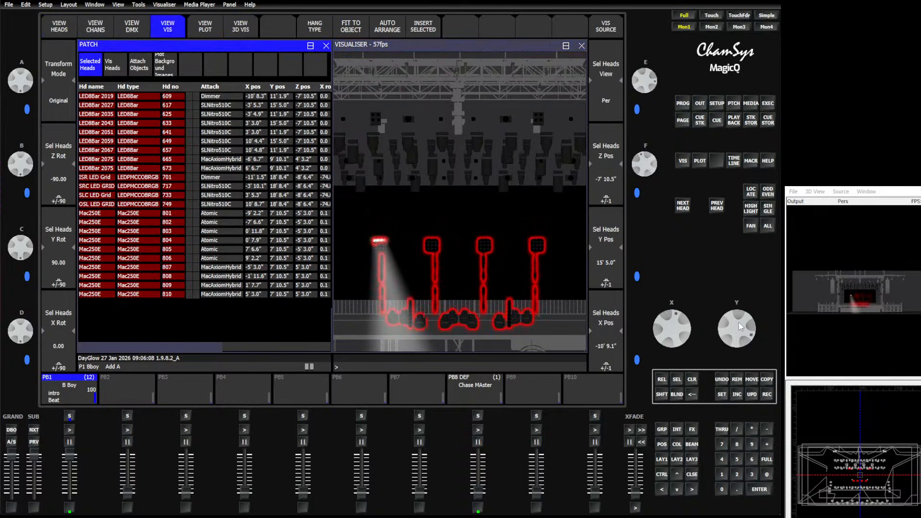
Release all playbacks and expand the Patch window to fill the whole display area
click(663, 394)
click(662, 380)
click(294, 46)
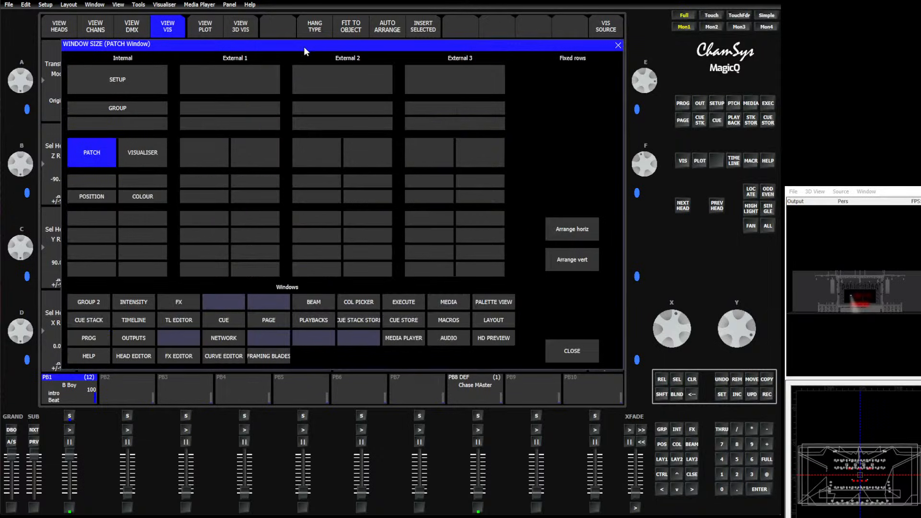
click(117, 81)
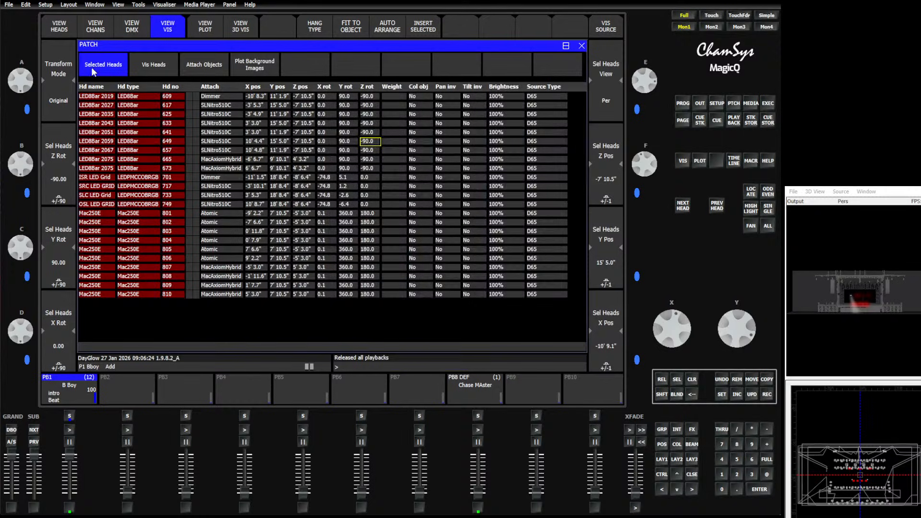
Examine the patched heads list around head numbers 602 to 645 for duplicate numbers among the existing and imported heads
click(59, 25)
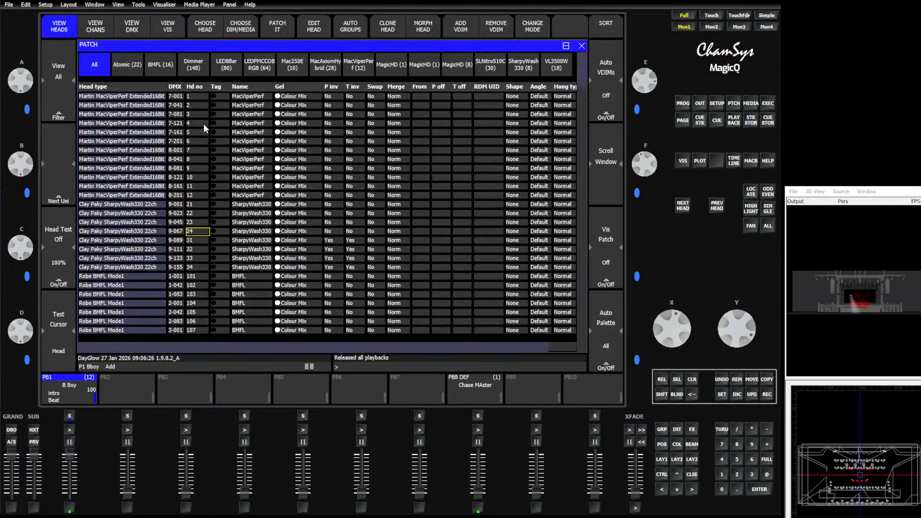
drag(583, 102, 583, 183)
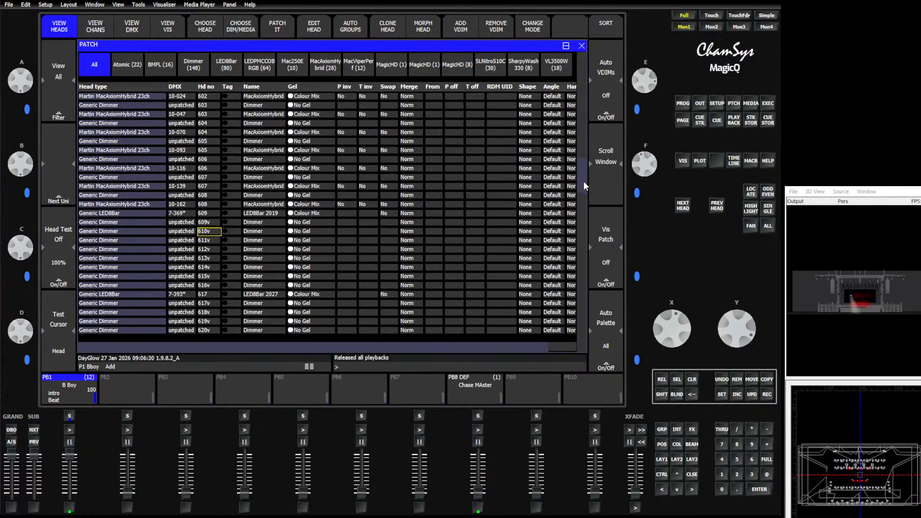
drag(123, 135, 269, 136)
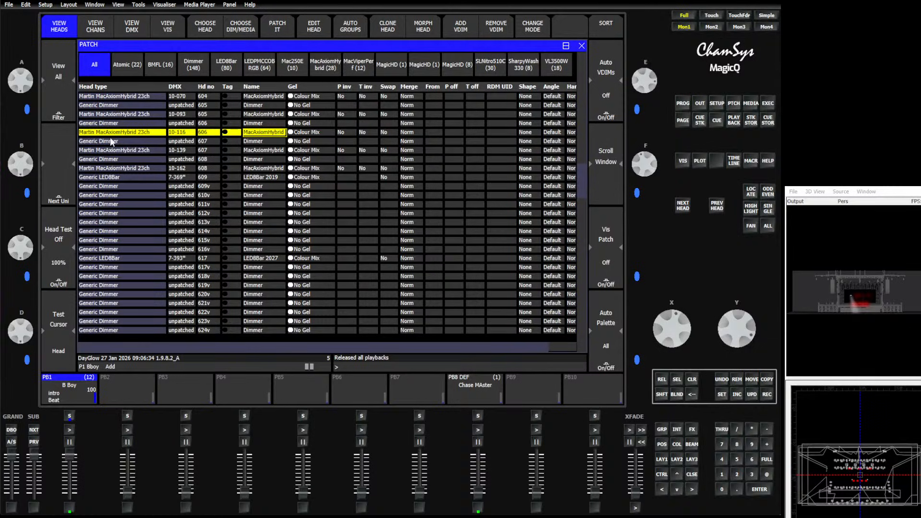
drag(126, 143, 265, 142)
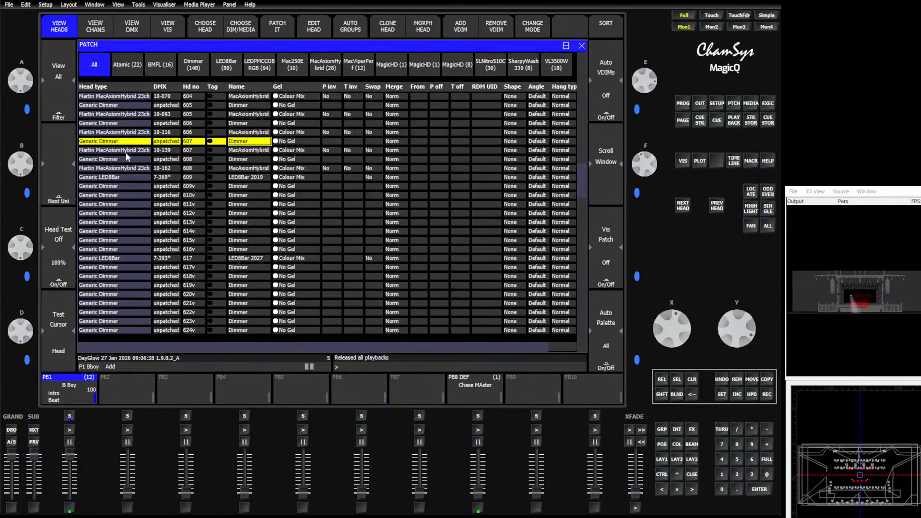
scroll(118, 203, down, 6)
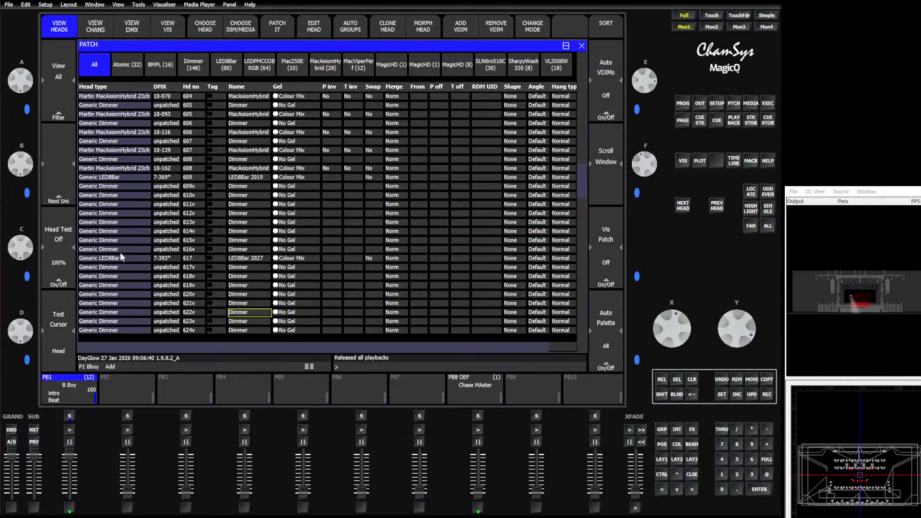
drag(135, 263, 259, 262)
scroll(260, 259, down, 6)
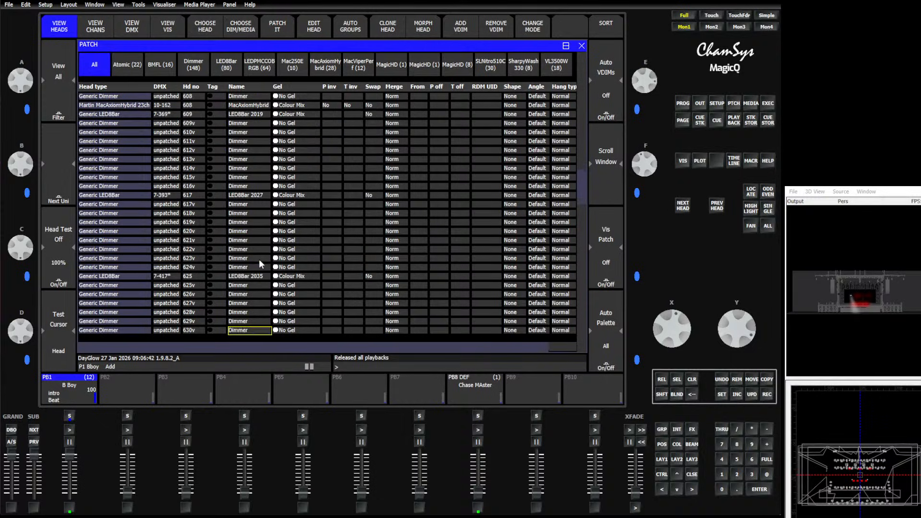
scroll(260, 264, down, 6)
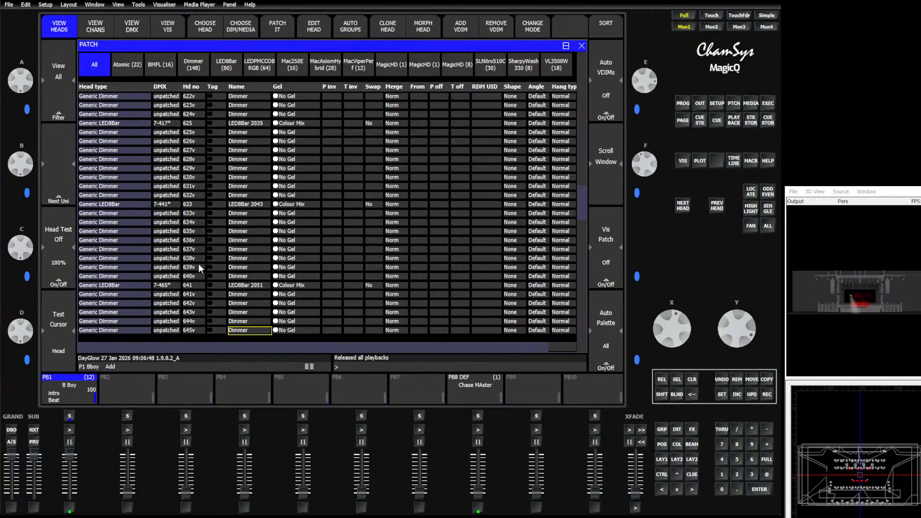
Load the show file Merge Start.shw, replacing the current show in memory
click(718, 104)
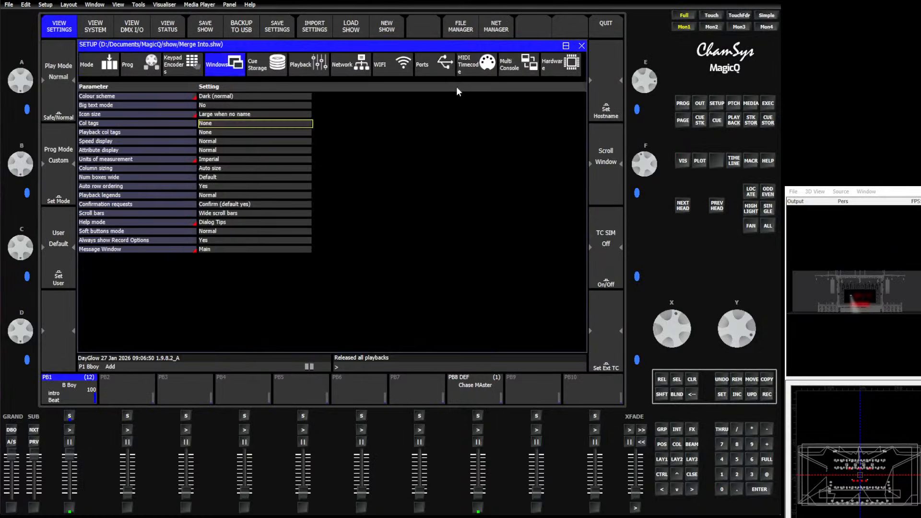
click(344, 25)
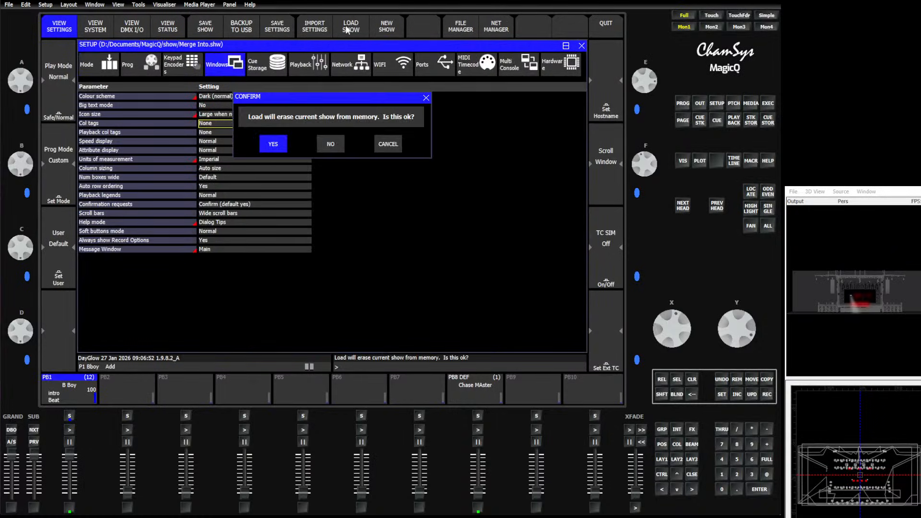
click(274, 144)
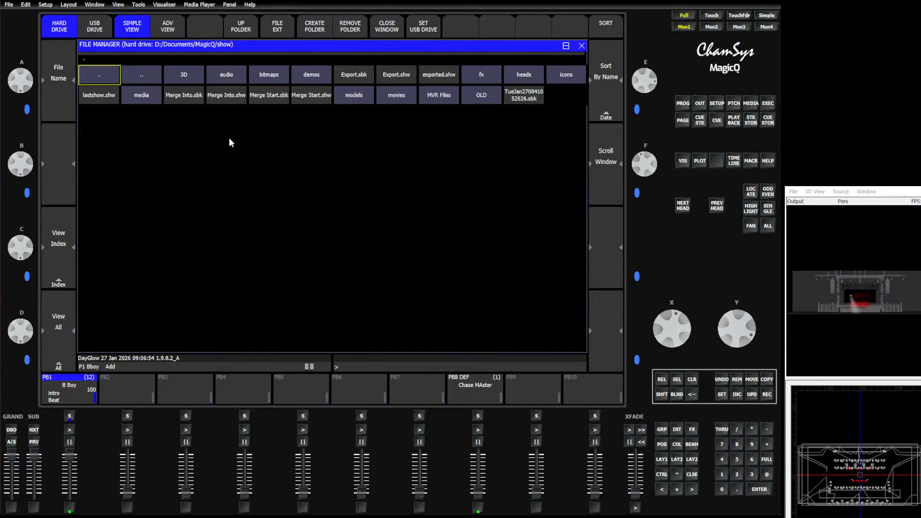
click(310, 99)
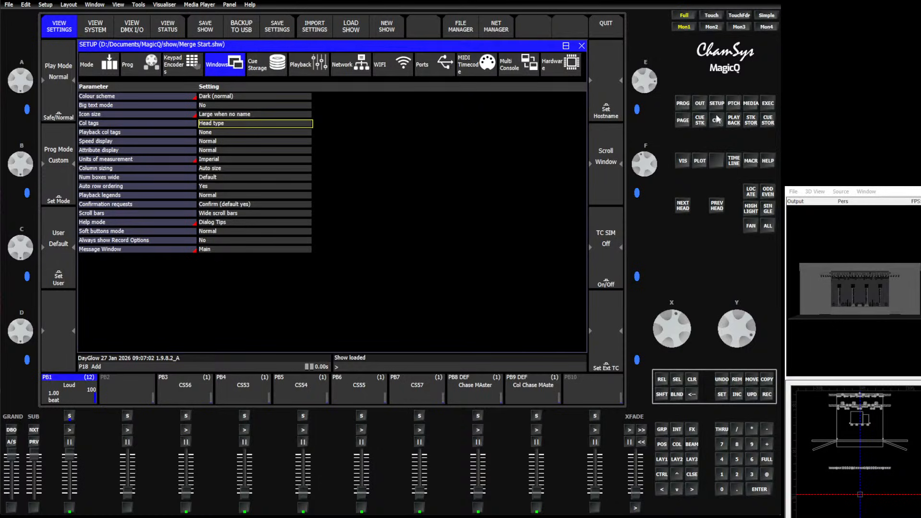
Open the patch of the loaded show and list only the LEDPMCCOBRGB heads
click(734, 103)
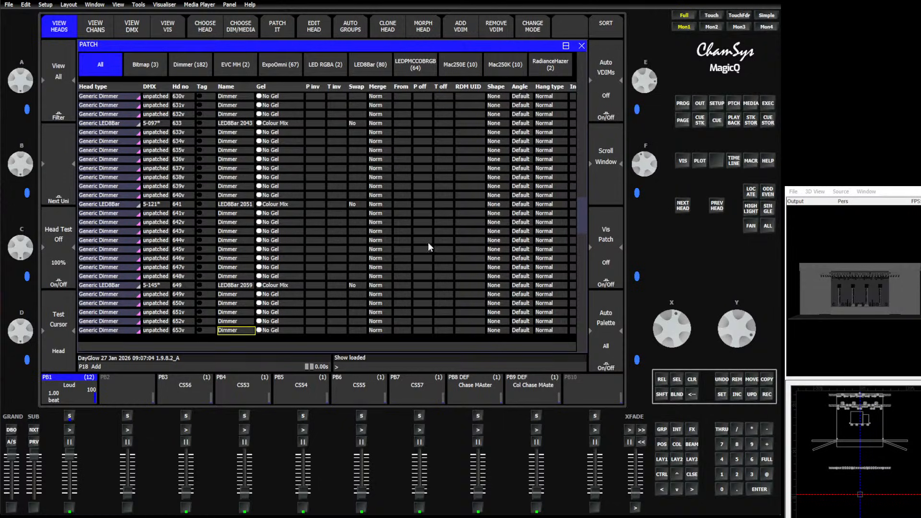
click(664, 429)
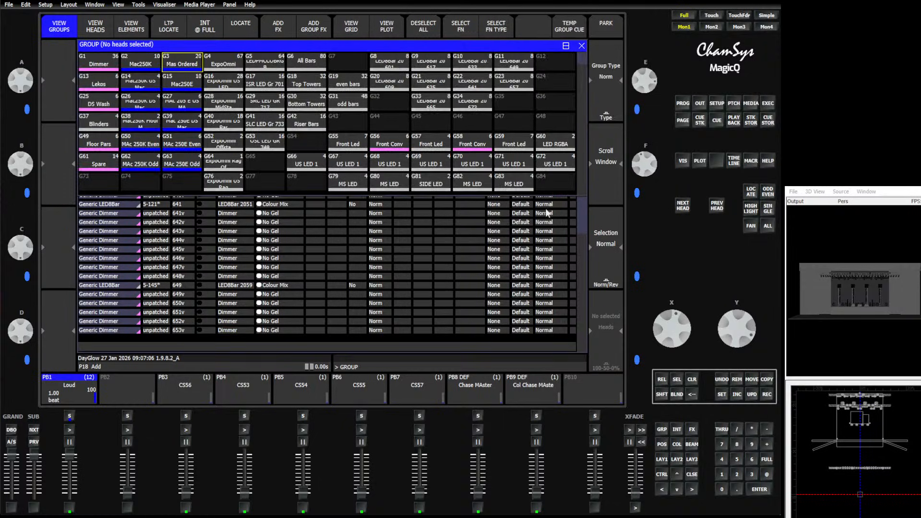
click(456, 240)
click(414, 72)
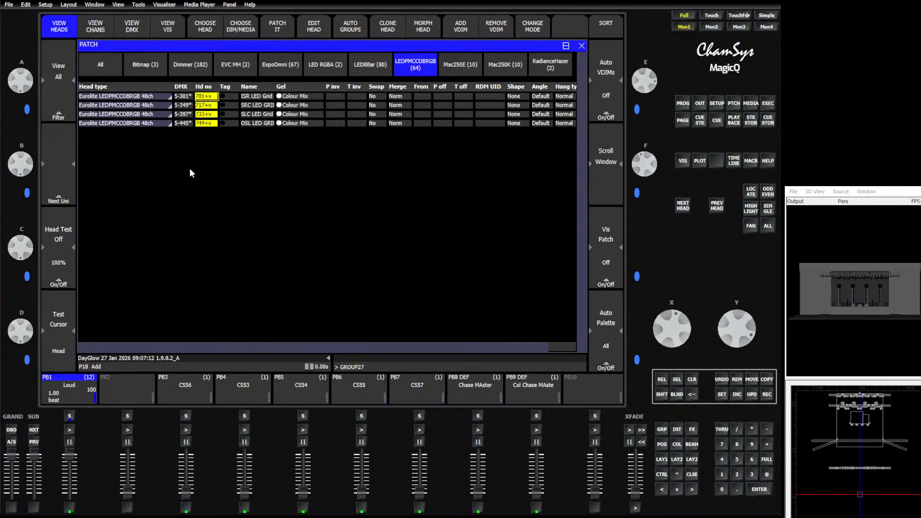
key(Return)
click(373, 359)
text(2701)
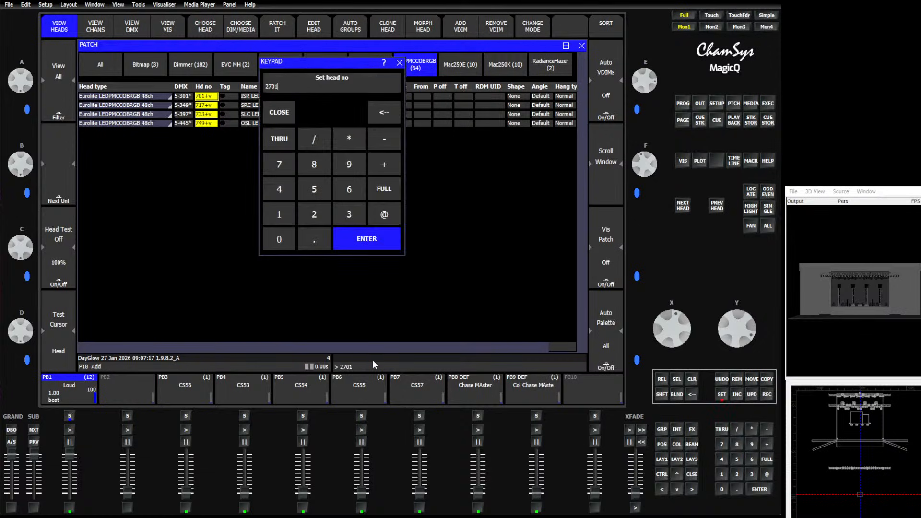
key(Return)
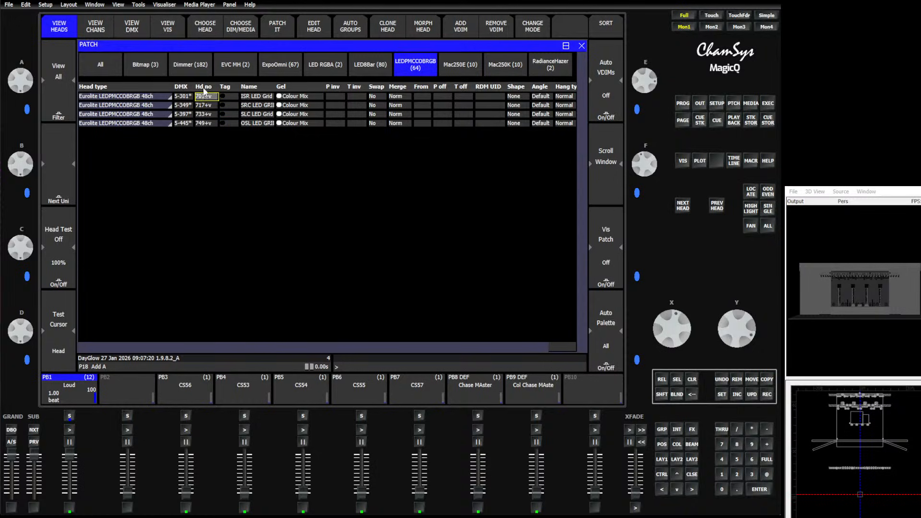
Renumber all LEDPMCCOBRGB heads starting from head number 2701
click(721, 397)
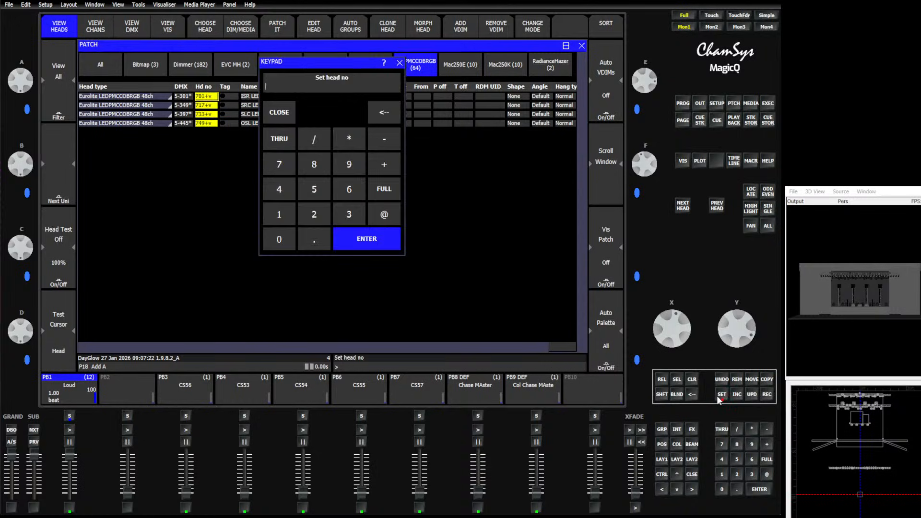
text(2701)
key(Return)
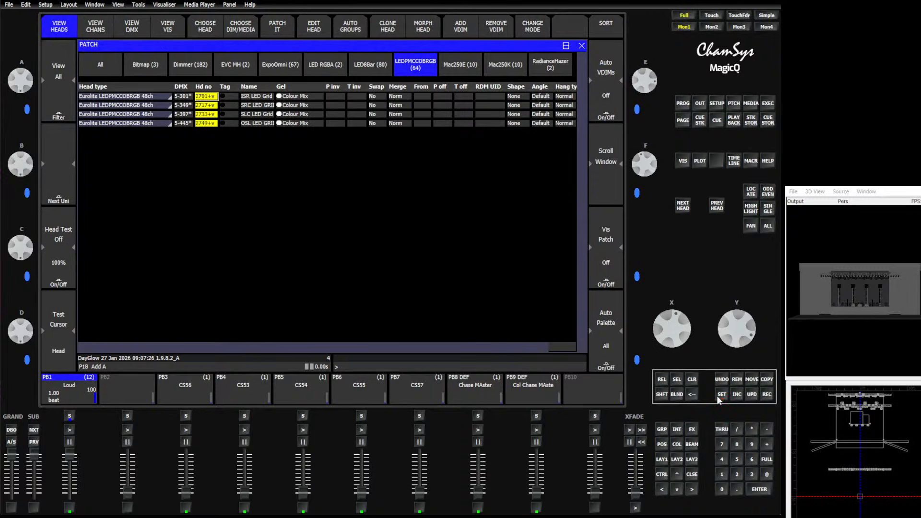
List only the LED8Bar heads and renumber all of them starting from head number 2601
click(368, 71)
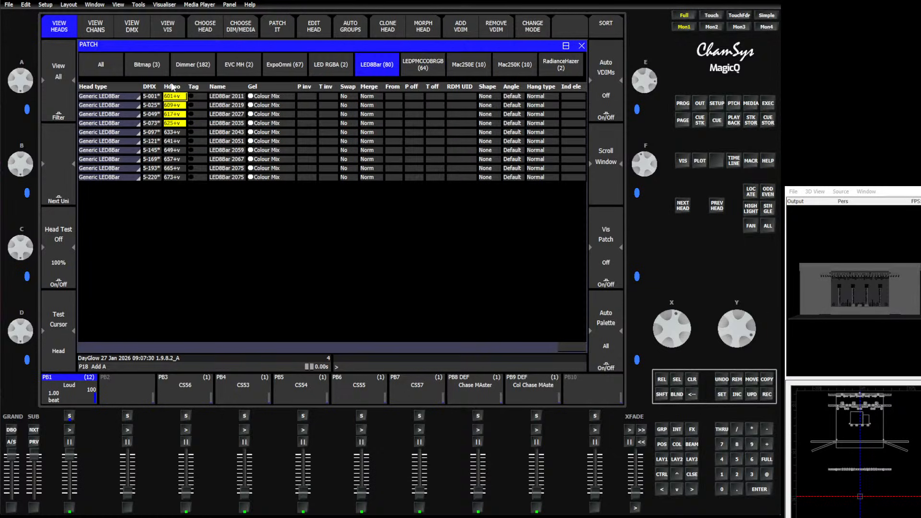
click(172, 86)
text(s)
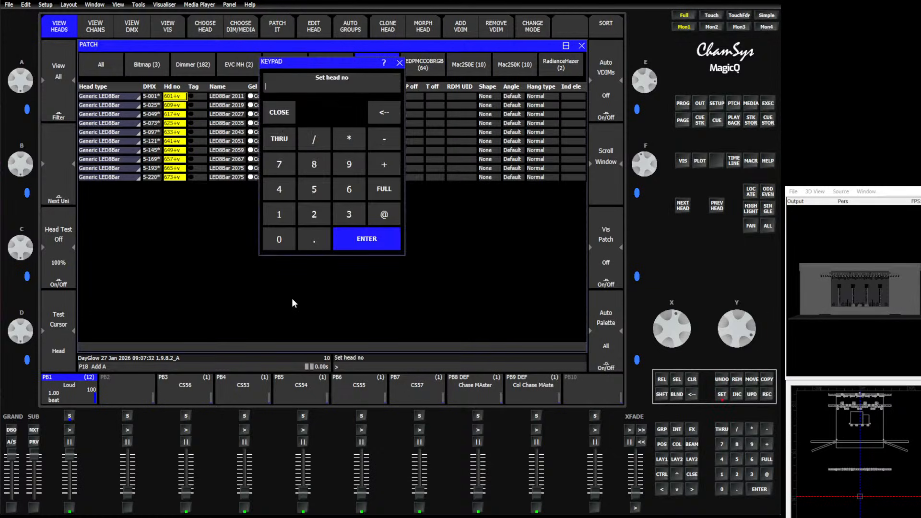
text(2601)
key(Return)
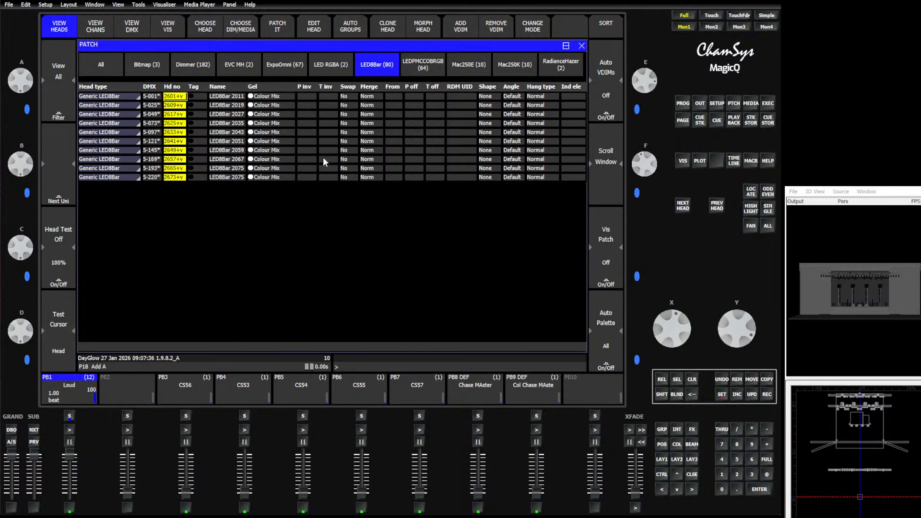
List only the Mac250K heads and renumber all of them starting from head number 2501
click(518, 66)
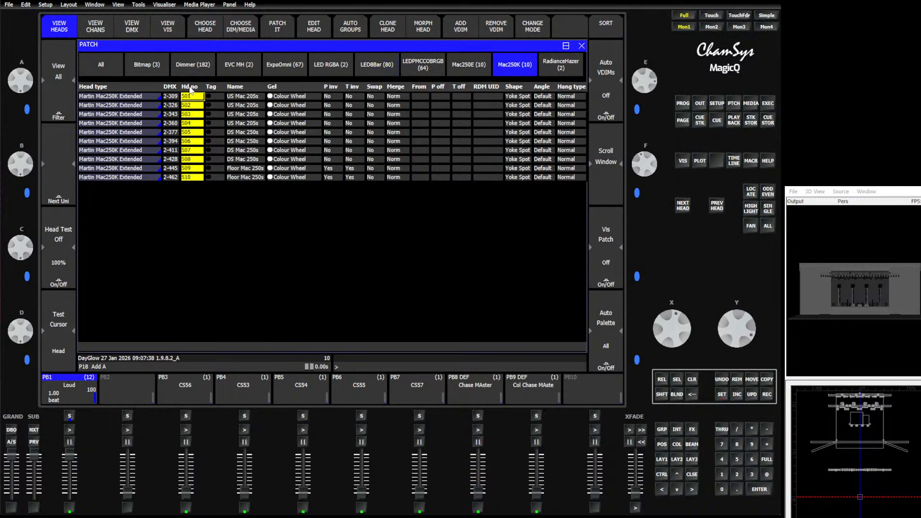
click(396, 364)
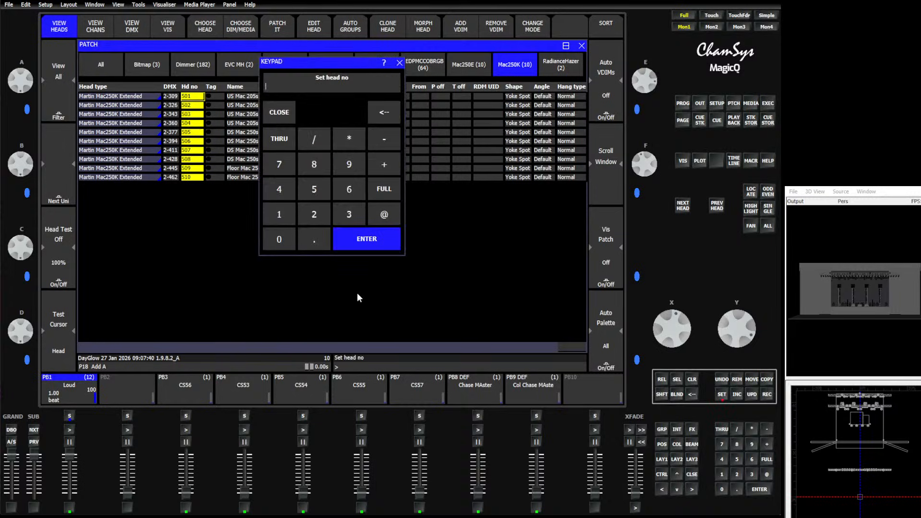
text(2501)
key(Return)
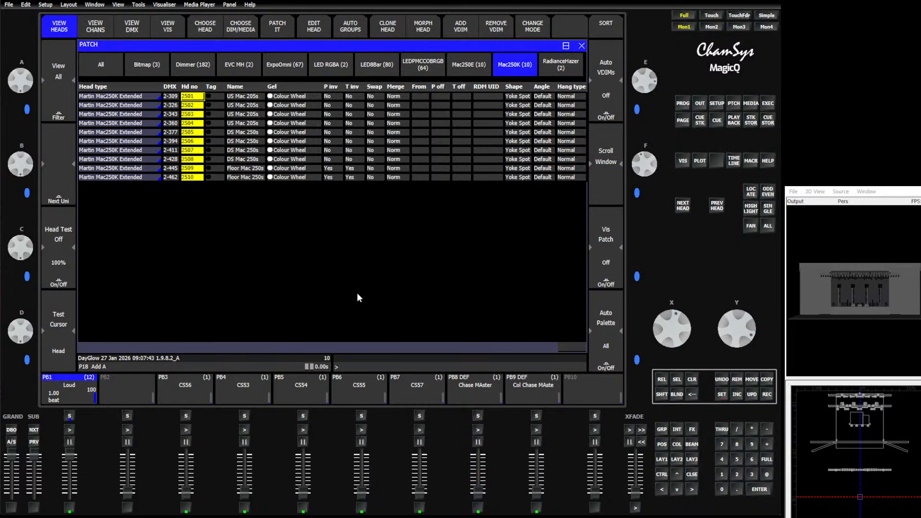
List only the Mac250E heads and renumber all of them starting from head number 2801
click(465, 73)
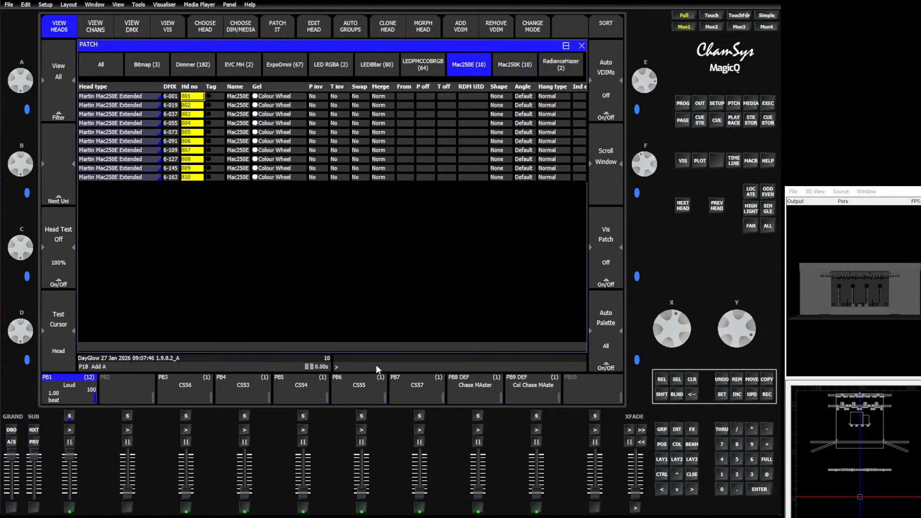
key(Return)
text(280)
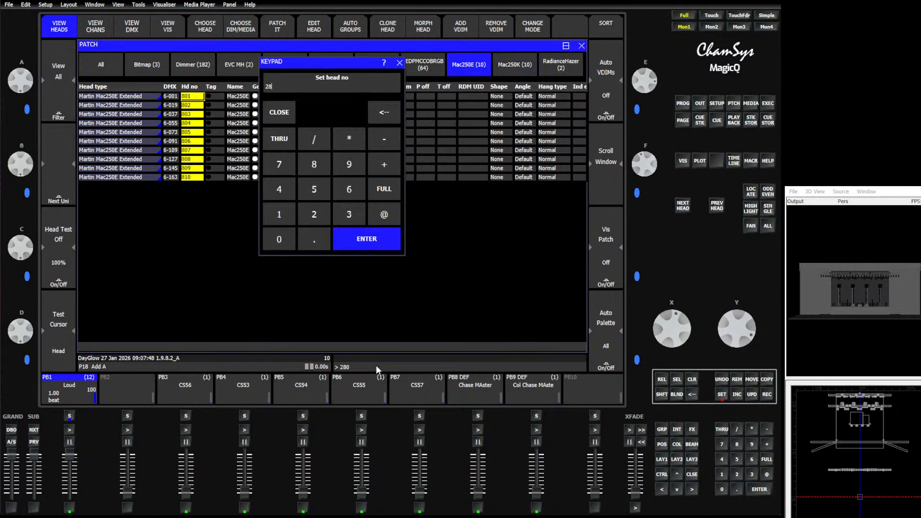
text(1)
key(Return)
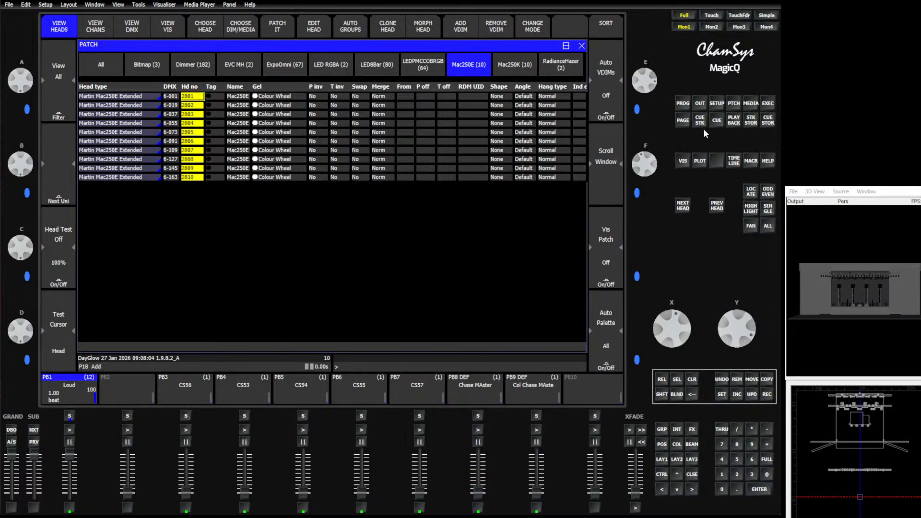
Try to export the heads from the setup window to a show file named Export
click(718, 104)
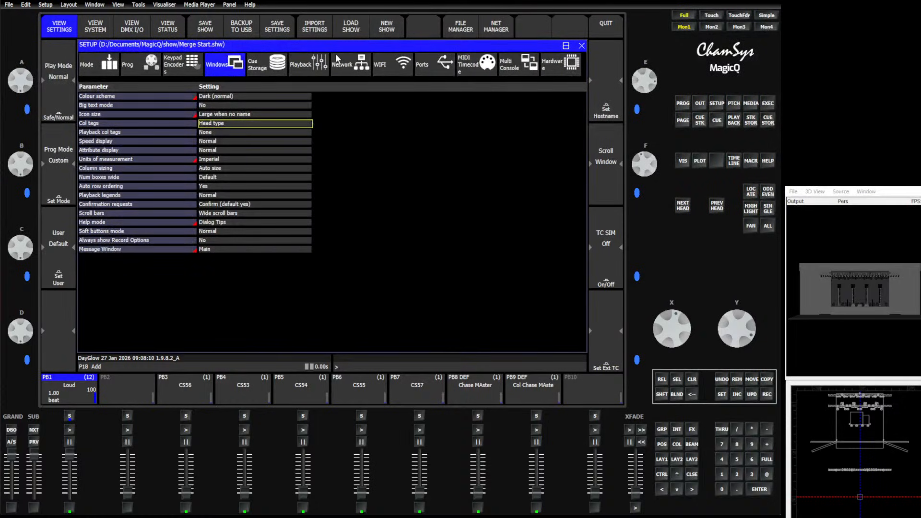
key(shift)
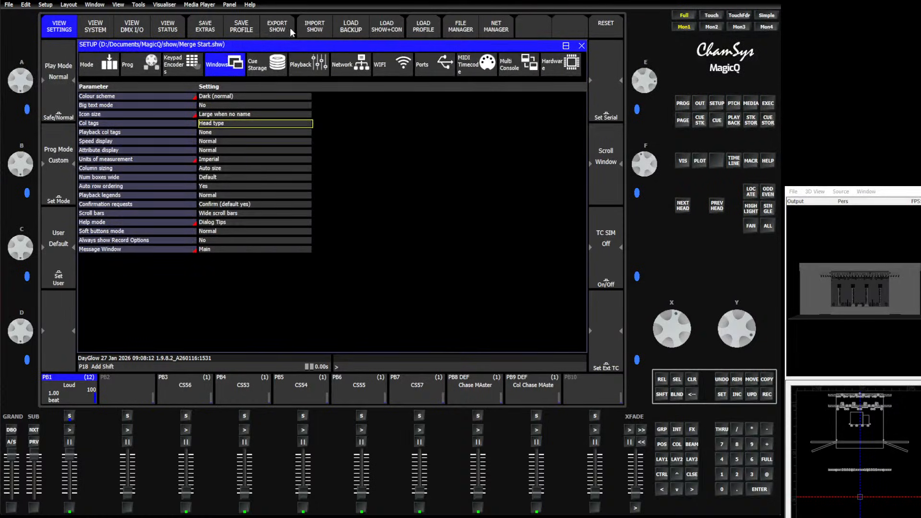
click(278, 30)
text(E)
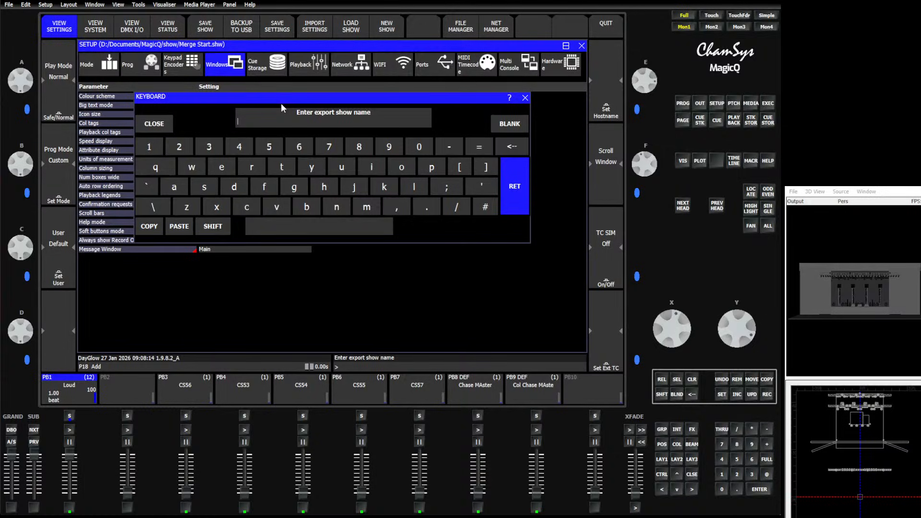
text(xport)
key(Return)
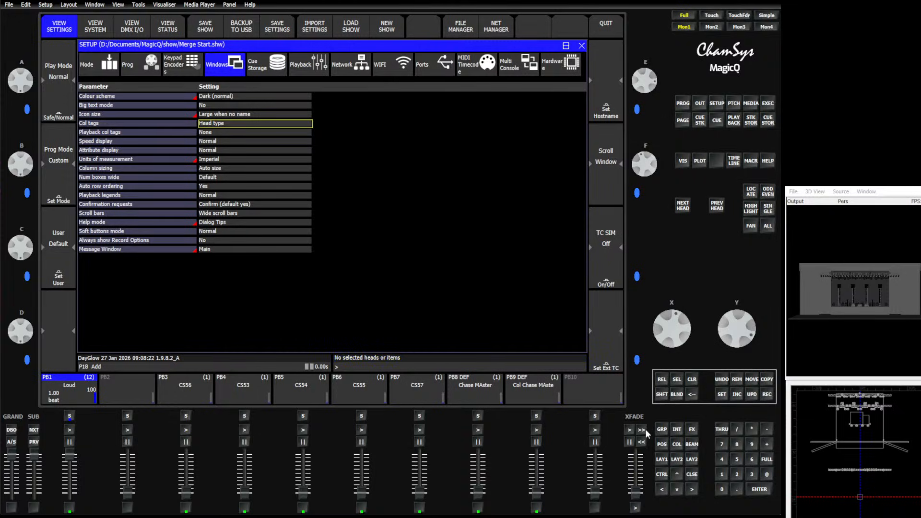
Select the heads of the Mac250E, LEDPMCCOBRGB and All Bars groups
click(662, 429)
click(184, 65)
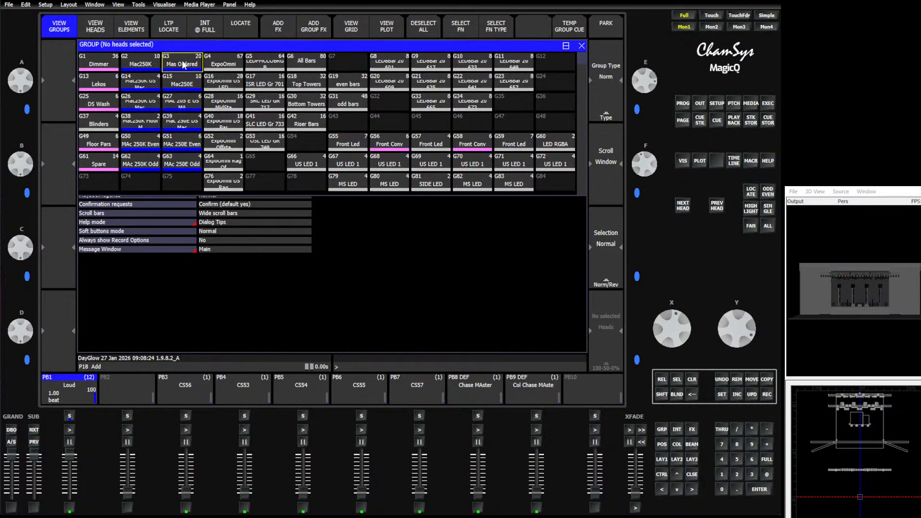
click(182, 84)
click(265, 63)
click(306, 63)
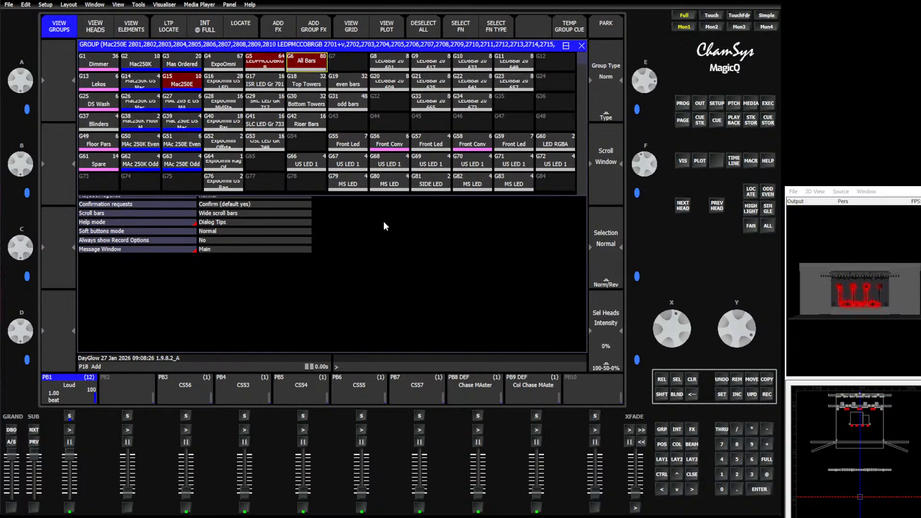
Export the selected heads to a show file named Export 2
click(717, 104)
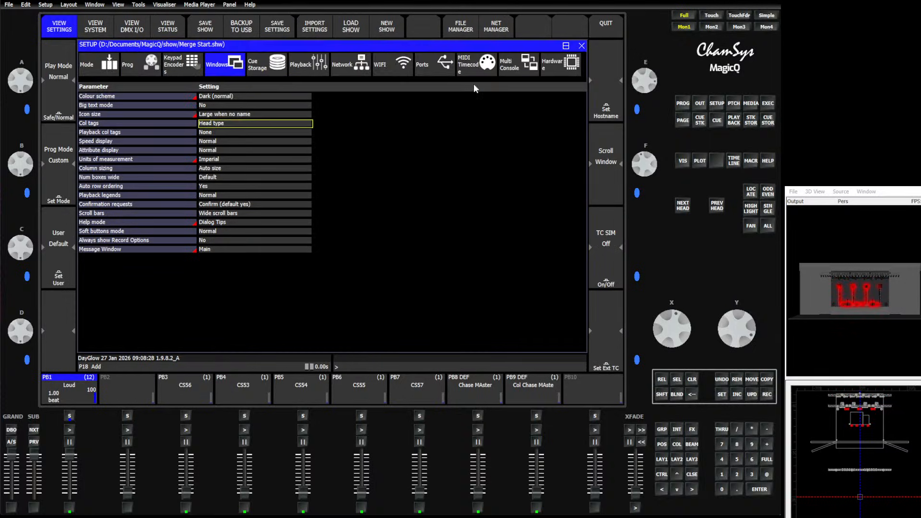
click(280, 30)
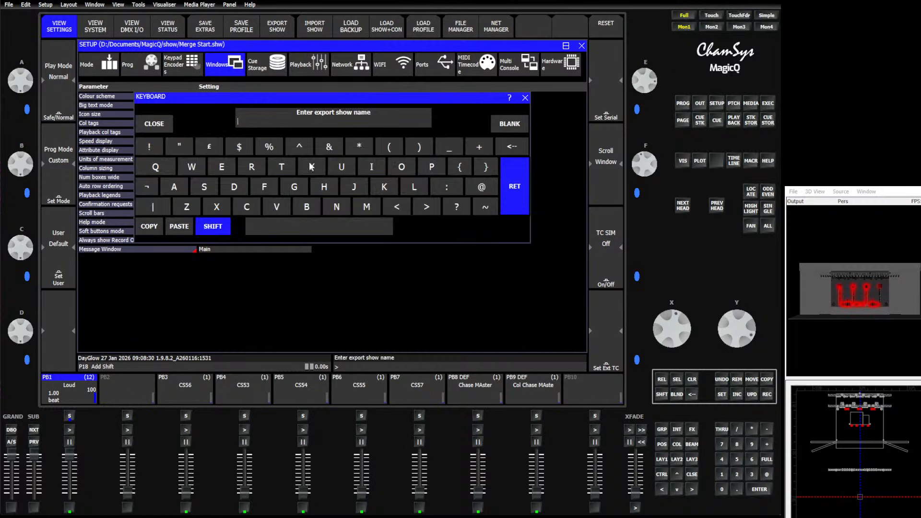
text(Ex)
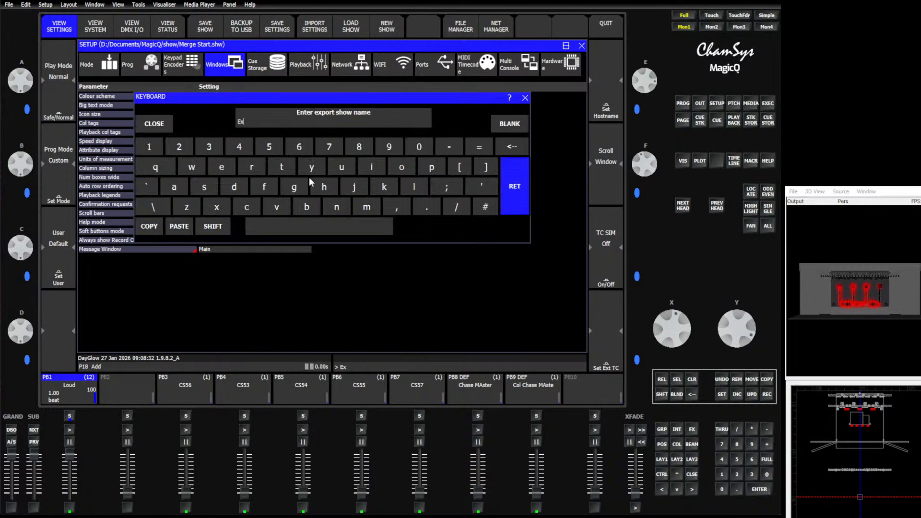
text(port 2)
key(Return)
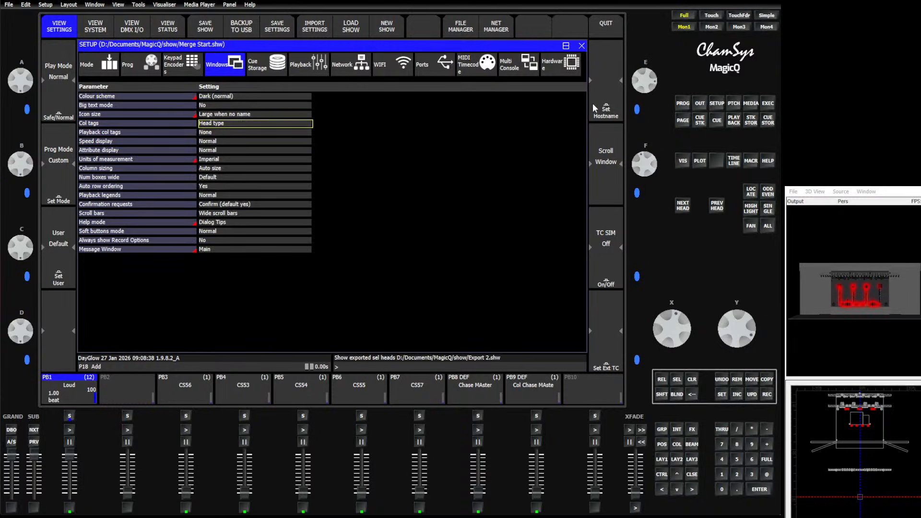
Load the show file Merge Into.shw
click(357, 24)
click(266, 146)
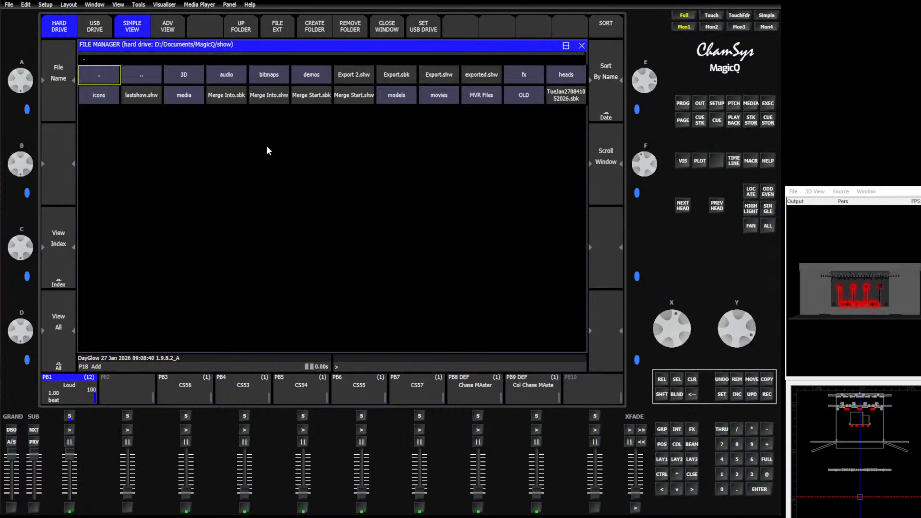
click(271, 97)
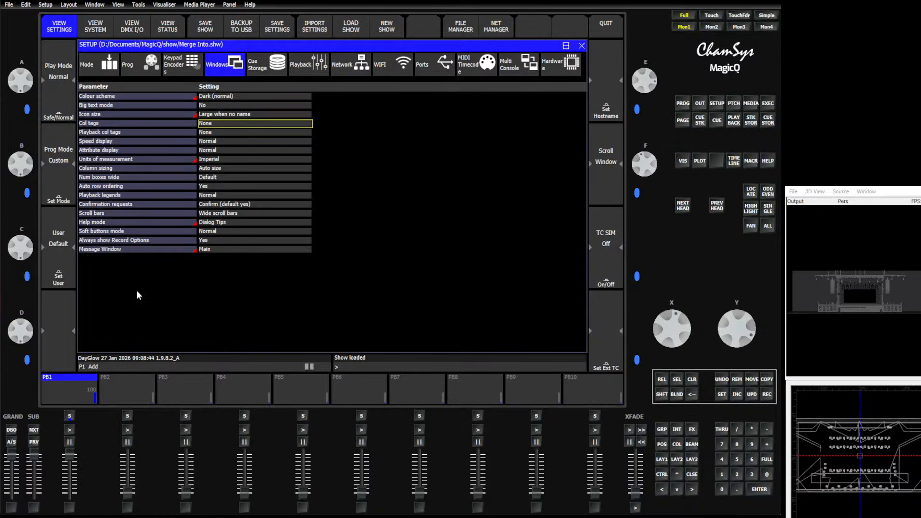
Import the entire show from Export 2.shw into the loaded show and release all playbacks
scroll(868, 310, up, 8)
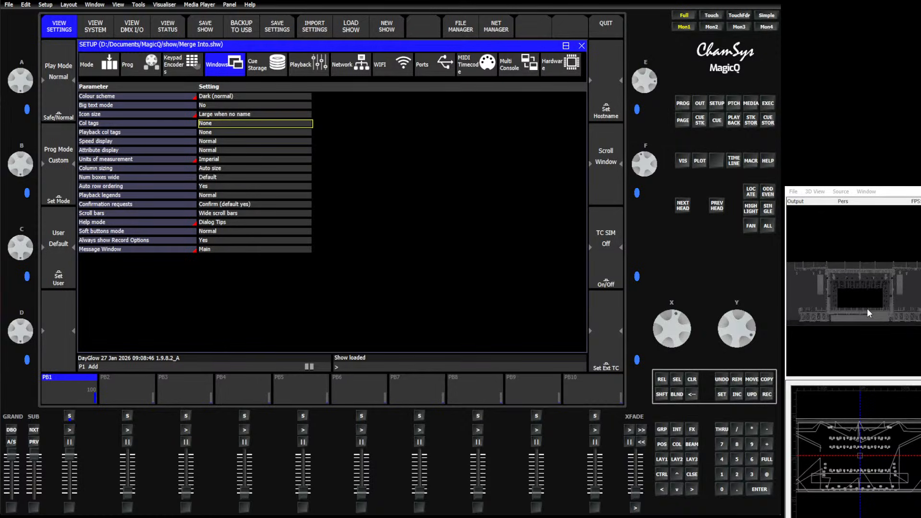
scroll(867, 309, up, 6)
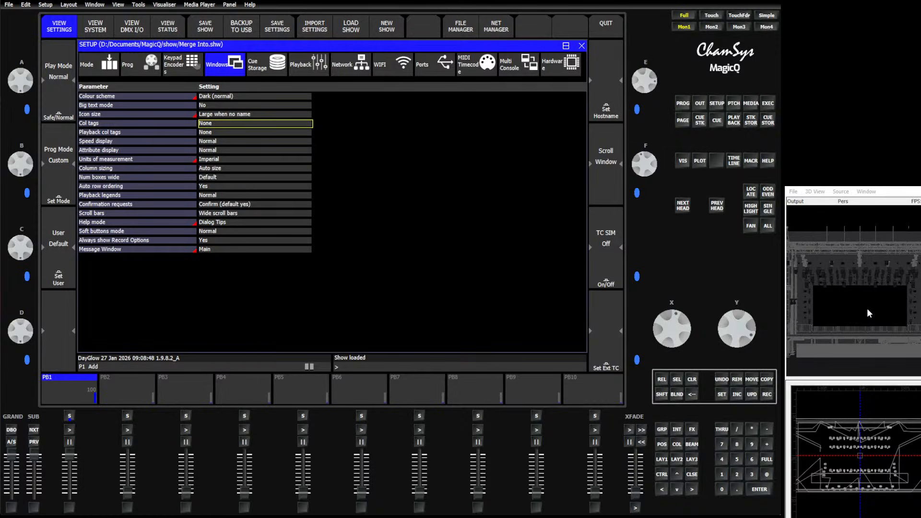
key(shift)
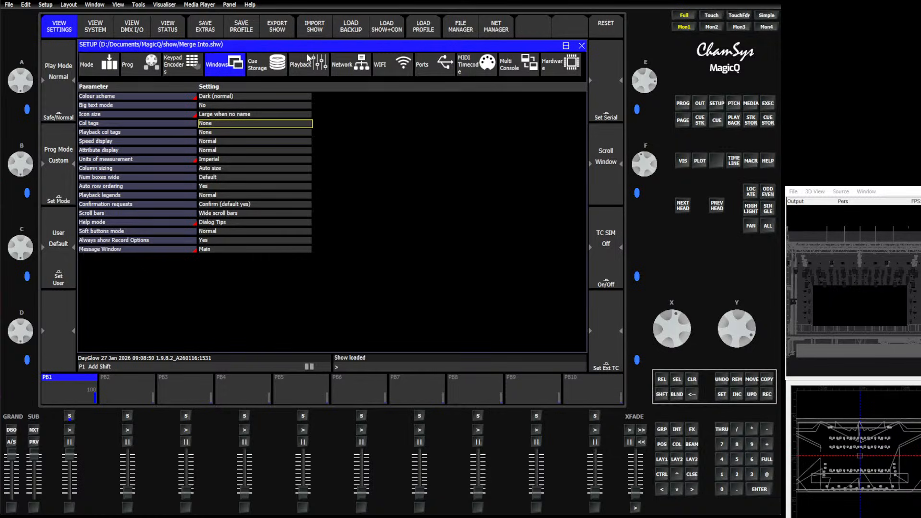
click(315, 30)
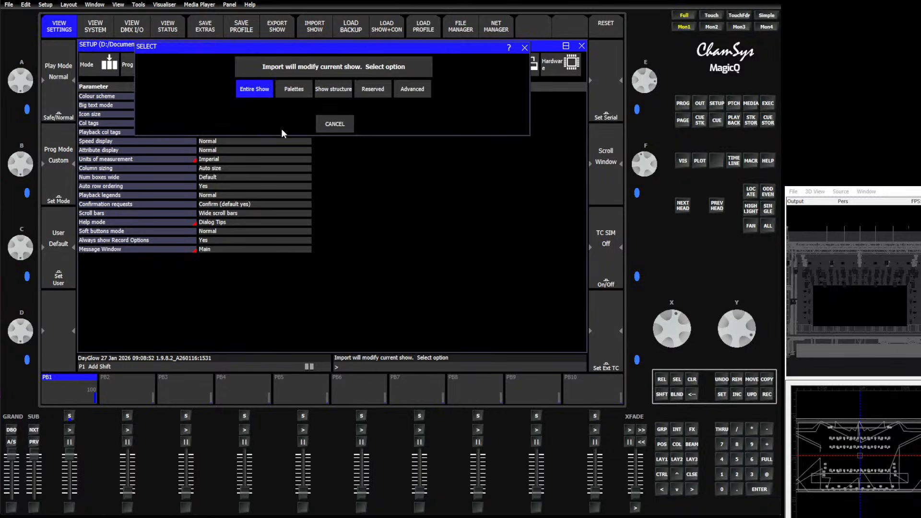
click(255, 88)
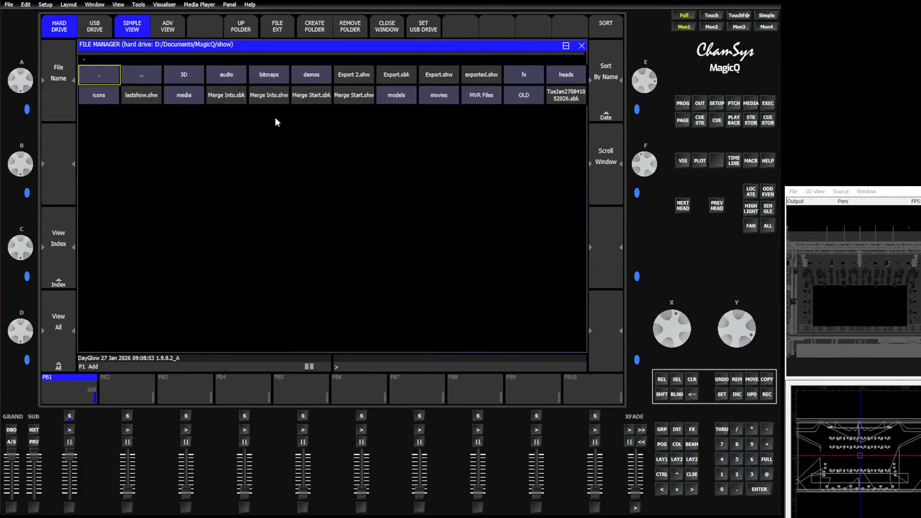
click(348, 76)
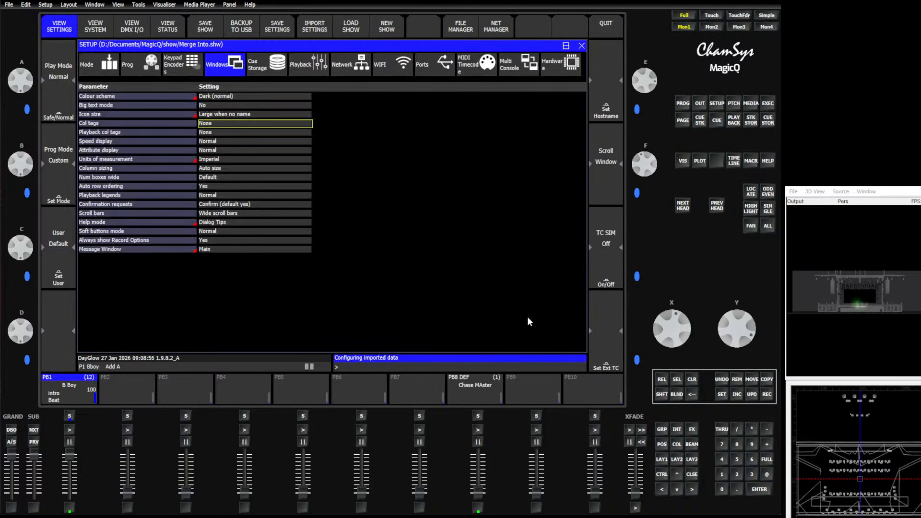
click(658, 380)
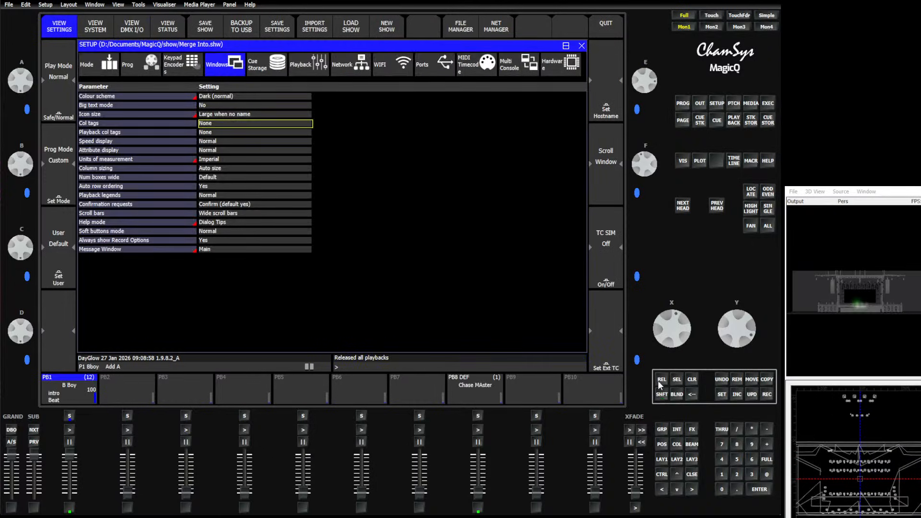
Select the imported heads behind the stage in the plan view and list their visualiser positions in the patch beside the stage plot
click(662, 430)
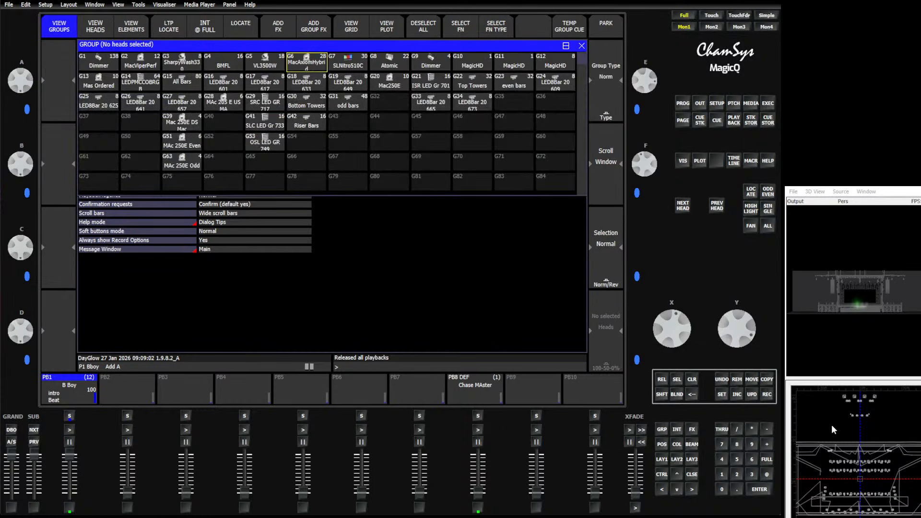
drag(833, 426, 899, 391)
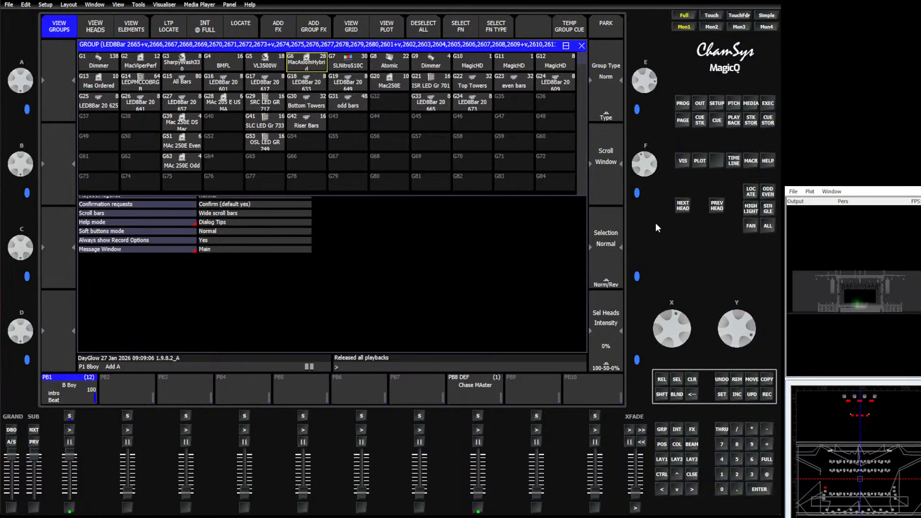
click(699, 162)
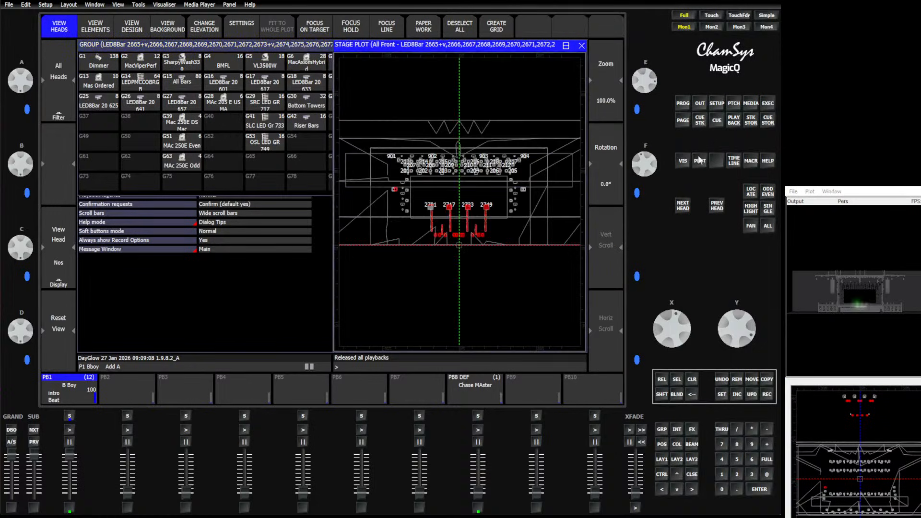
click(734, 106)
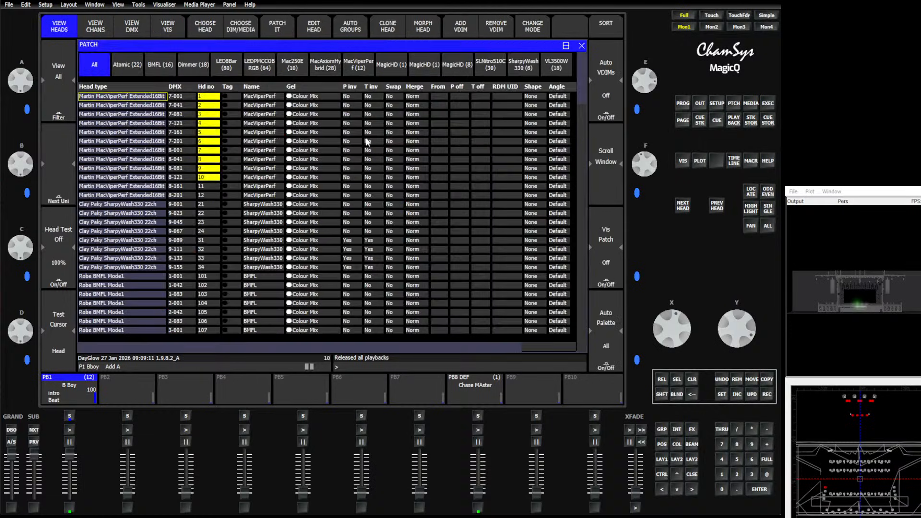
click(570, 48)
click(91, 141)
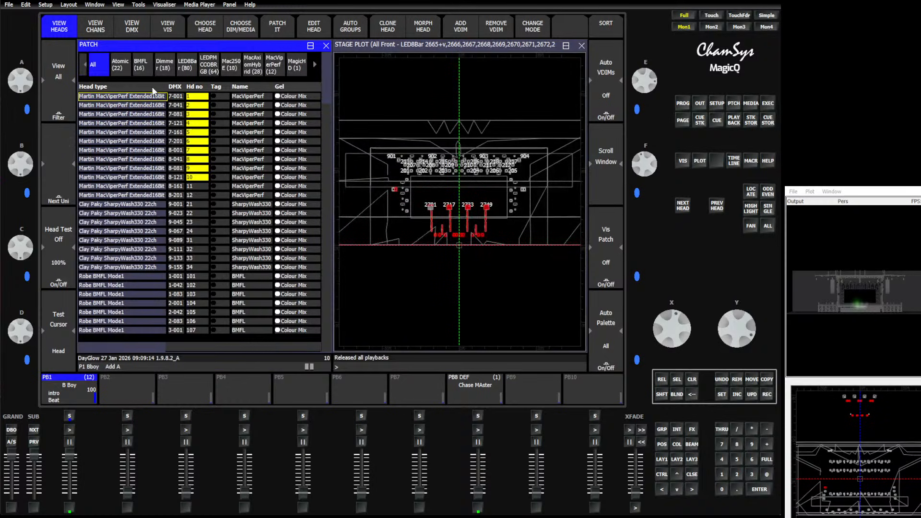
click(168, 28)
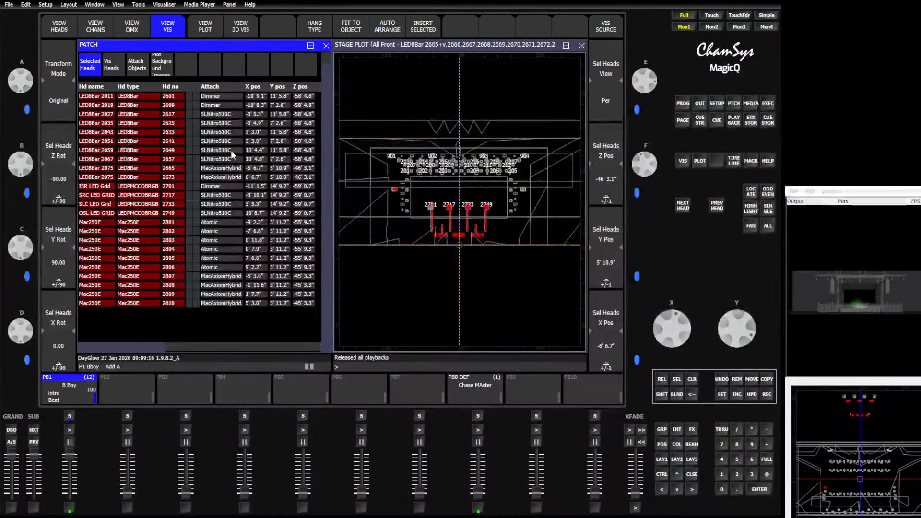
Move the selected heads onto the stage, to about Y 10' 6.0" and Z 9' 6.2" for the reference head
scroll(733, 341, up, 5)
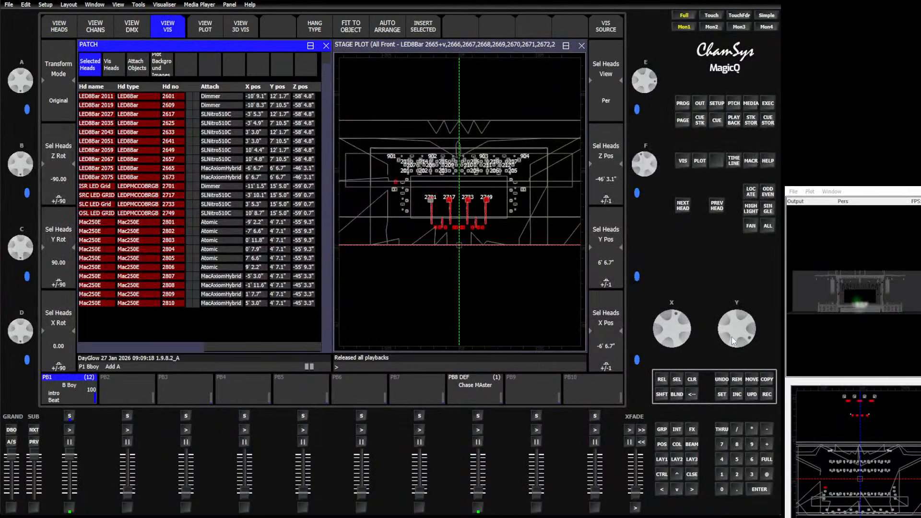
scroll(733, 339, down, 2)
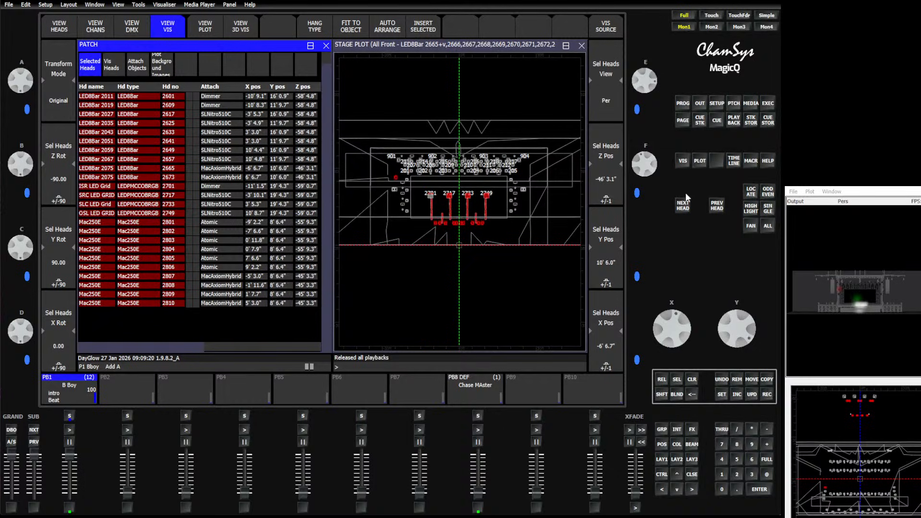
scroll(648, 165, up, 10)
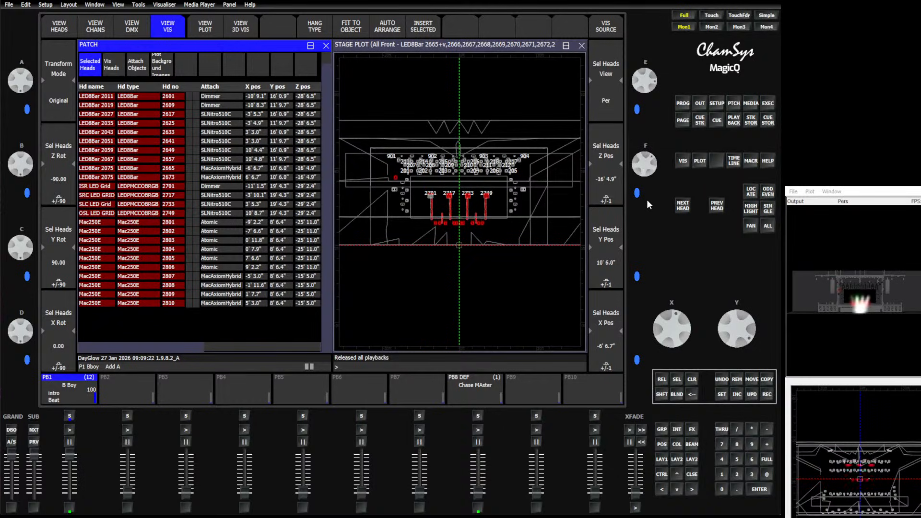
scroll(648, 192, down, 3)
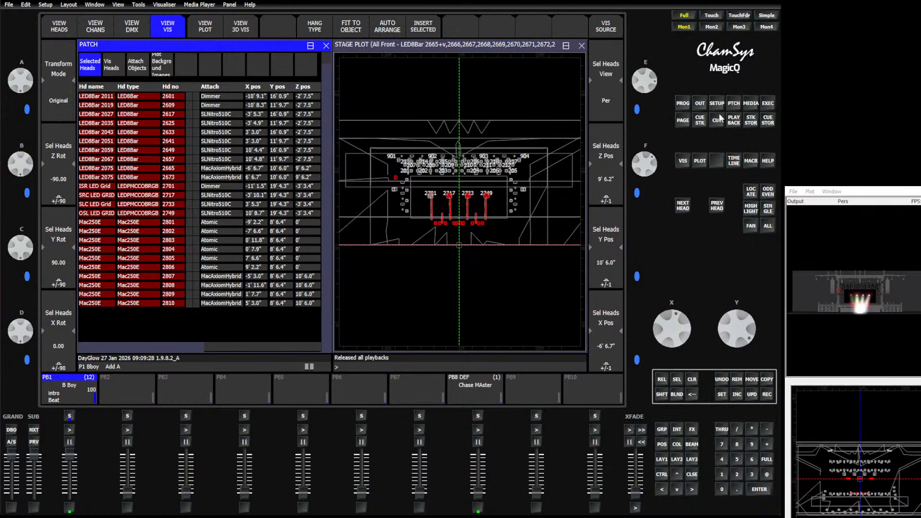
Try the imported playback pages Flavor, People and Urge, run the first playback on Urge and release it
click(684, 122)
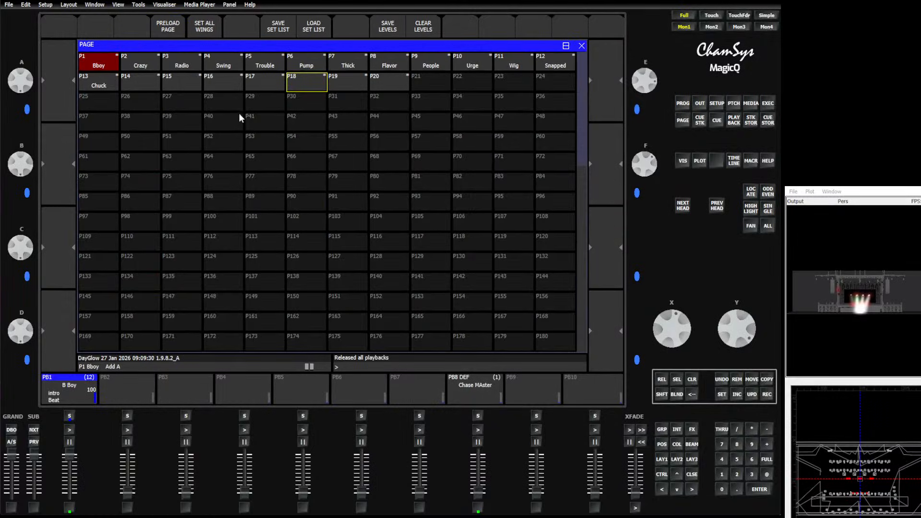
click(391, 65)
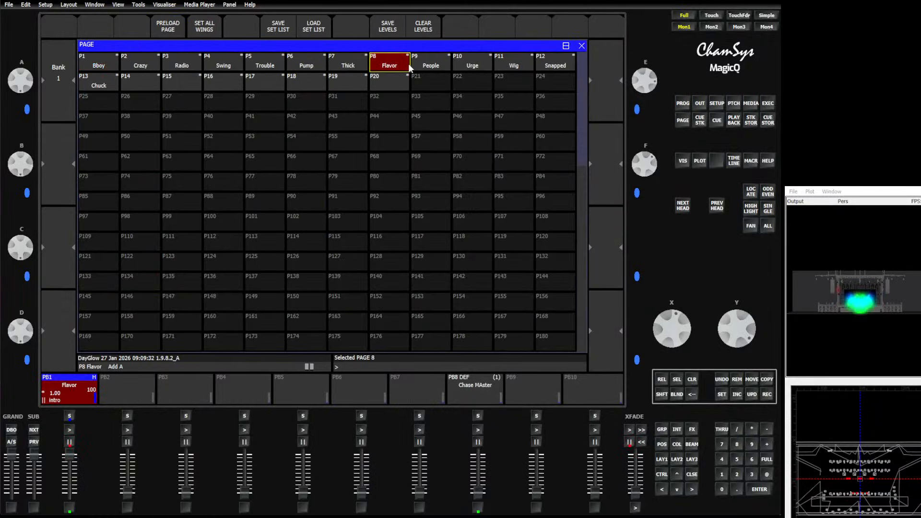
click(423, 65)
click(463, 65)
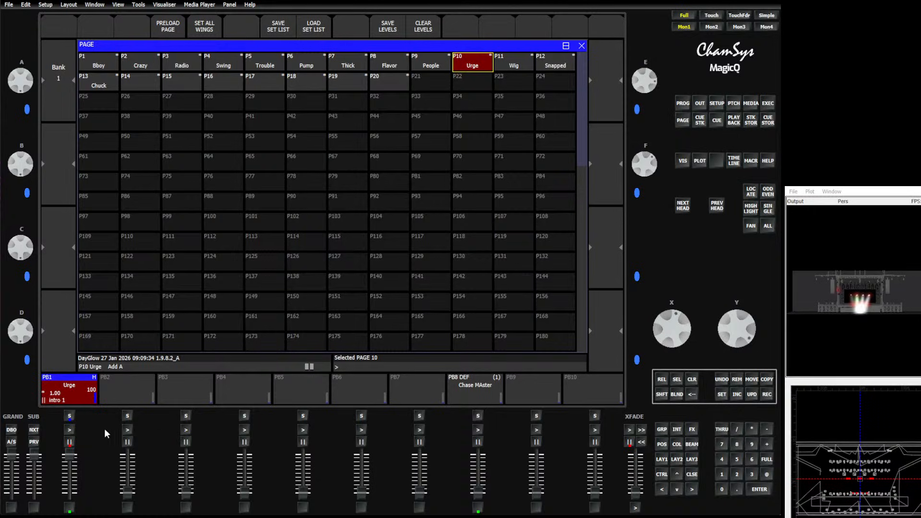
click(73, 428)
click(72, 430)
click(662, 379)
Activate playback page 18 and examine the imported heads' output close up in the 3D visualiser
click(298, 85)
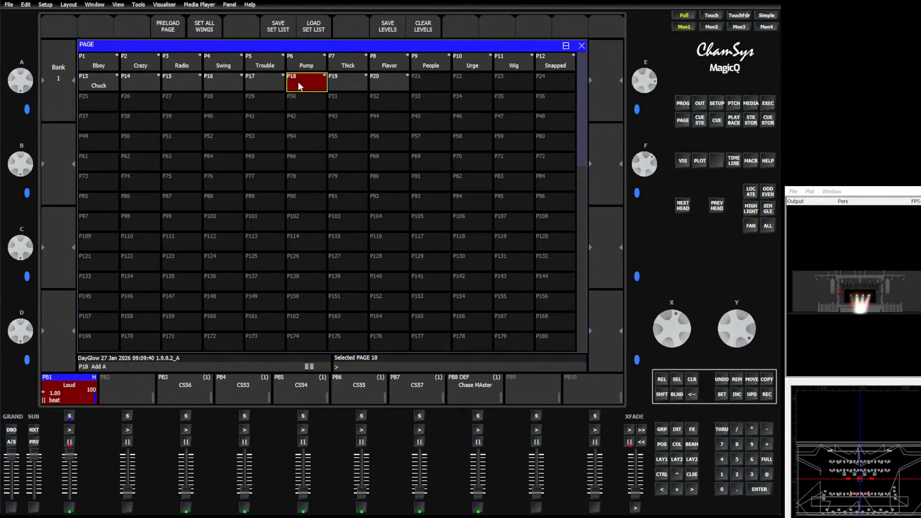
click(187, 509)
scroll(851, 321, up, 5)
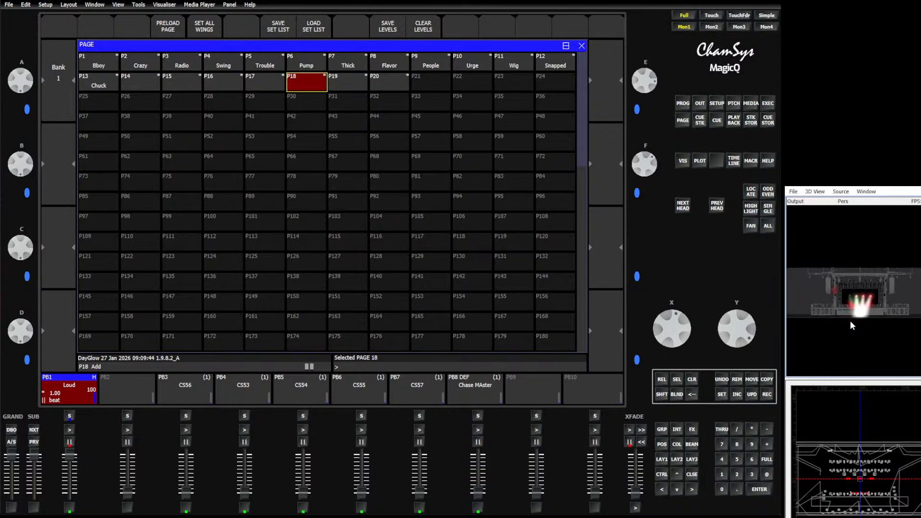
scroll(852, 325, up, 5)
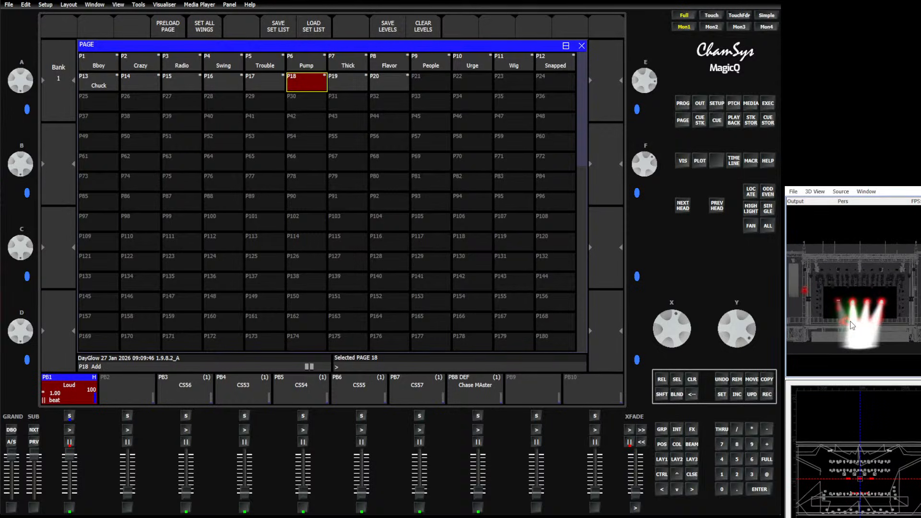
scroll(851, 325, up, 4)
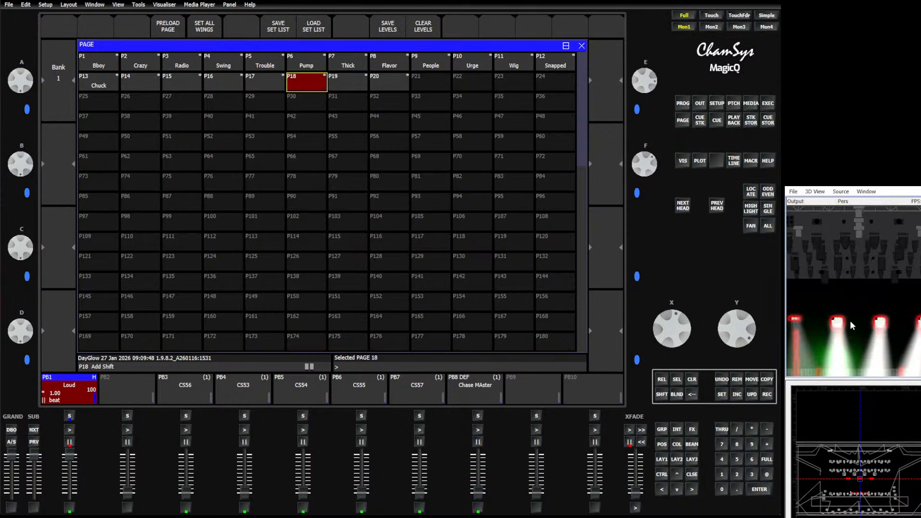
drag(850, 318, 856, 252)
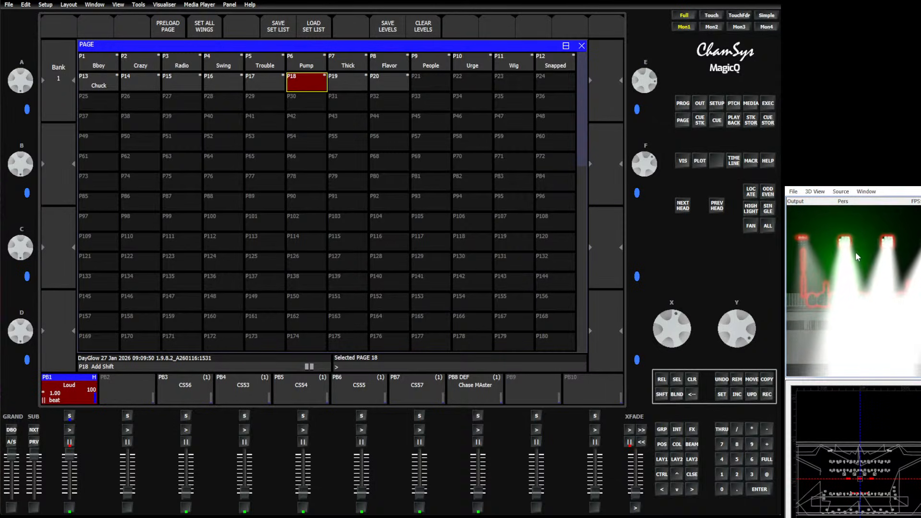
Show the patch head list at full width and filter it to the selected heads
click(741, 103)
click(59, 26)
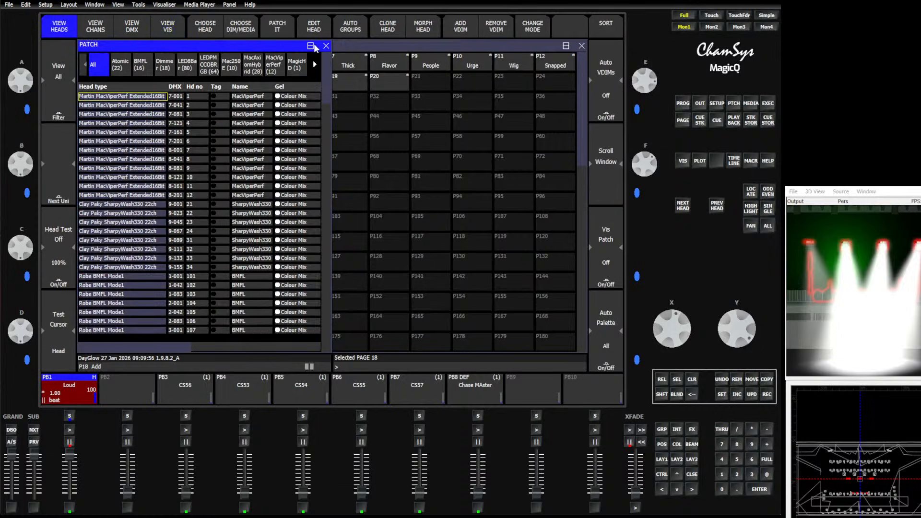
click(311, 46)
click(132, 92)
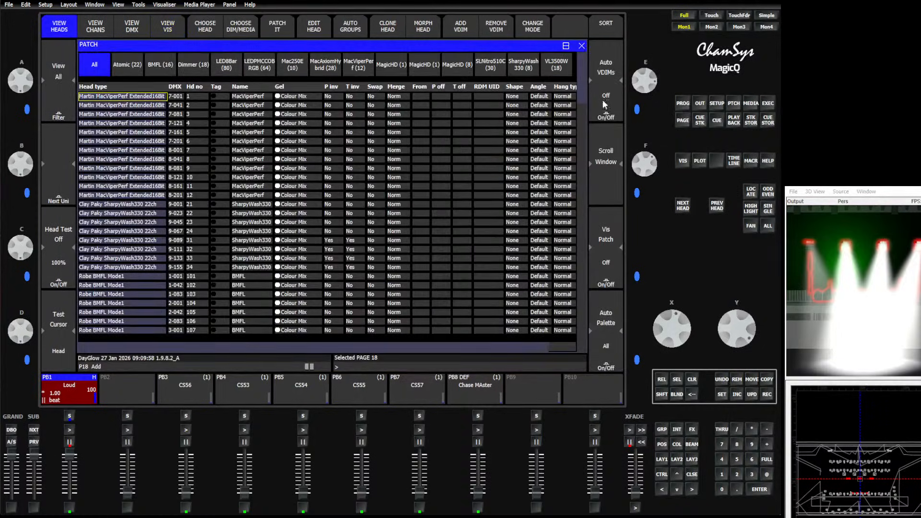
click(59, 108)
click(294, 146)
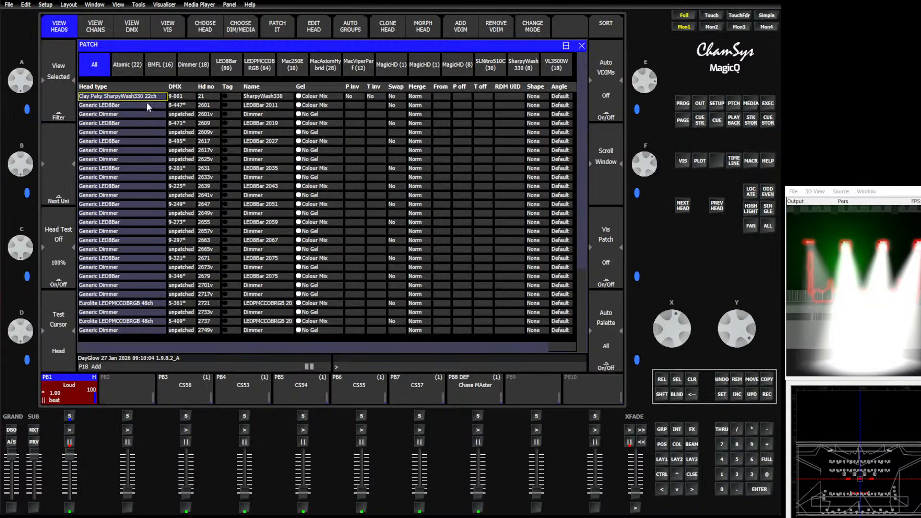
Clear the programmer, select the LEDPMCCOBRGB group and examine its heads in the patch
click(692, 380)
click(662, 429)
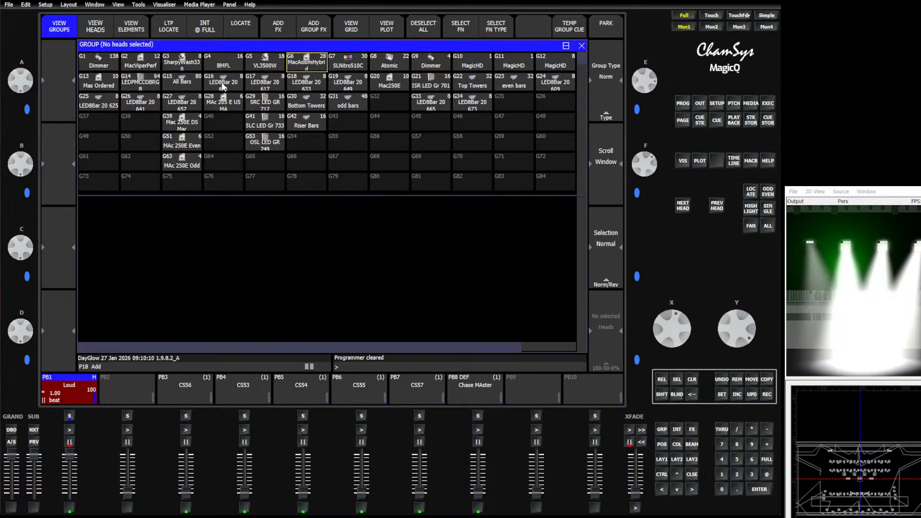
click(151, 85)
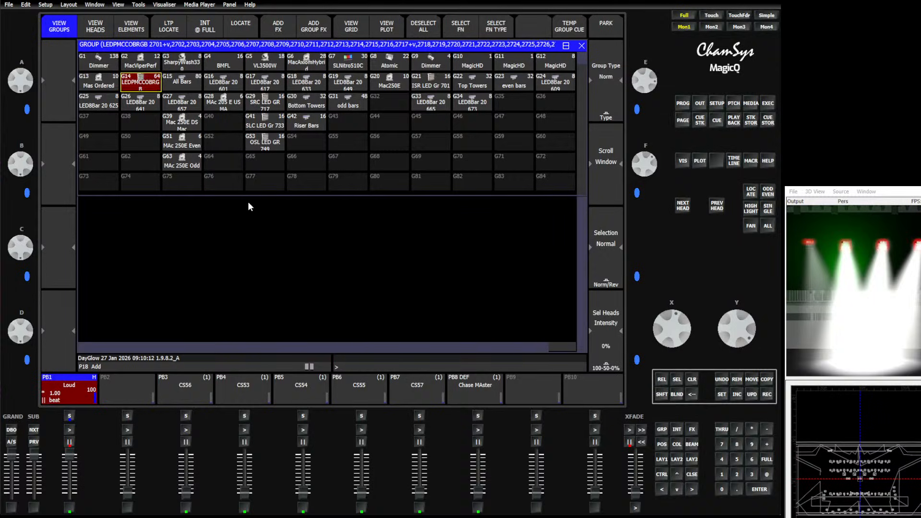
click(734, 103)
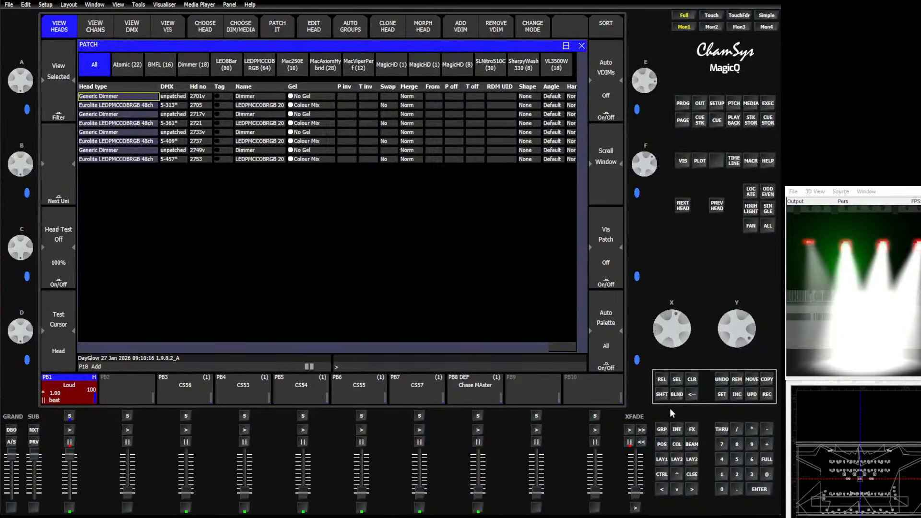
Locate the selected LEDPMCCOBRGB heads to test them, and clear the programmer
click(657, 428)
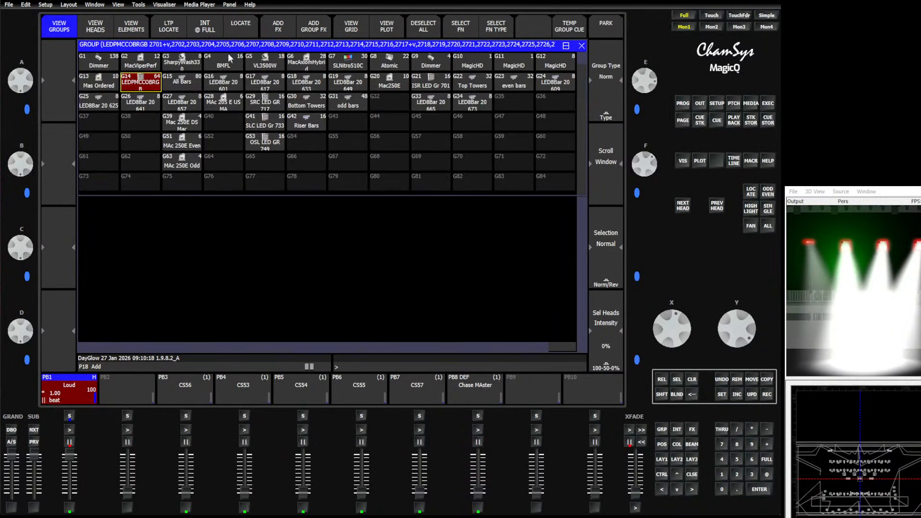
click(237, 24)
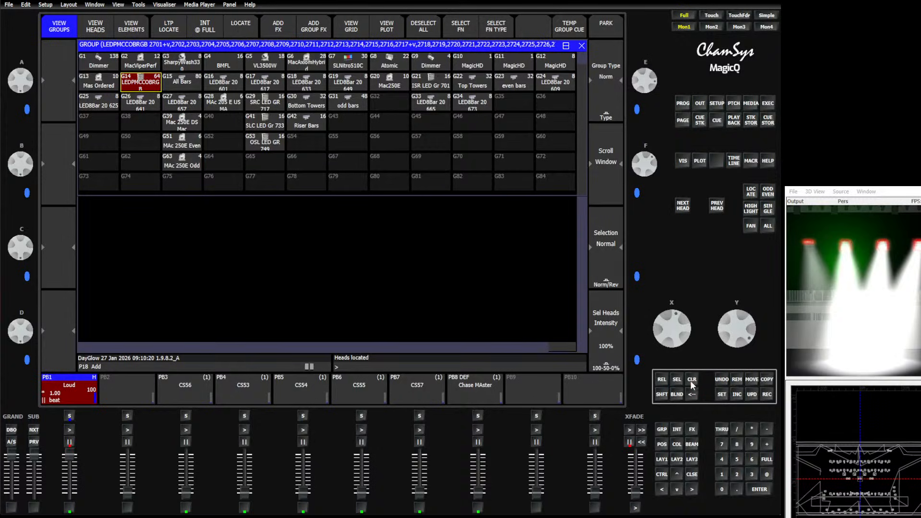
click(692, 379)
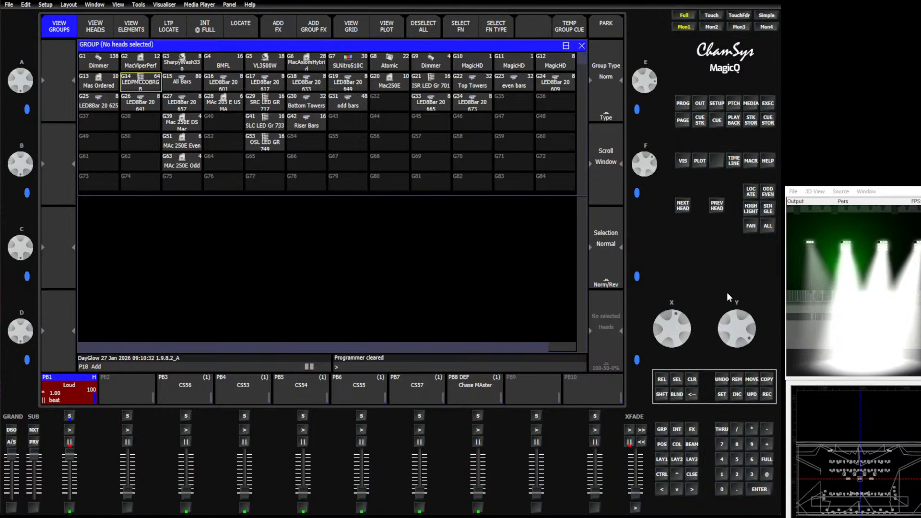
Try the colour palettes B Boys, Crazy, Radio, Swing and Urge on the LEDPMCCOBRGB group
click(663, 459)
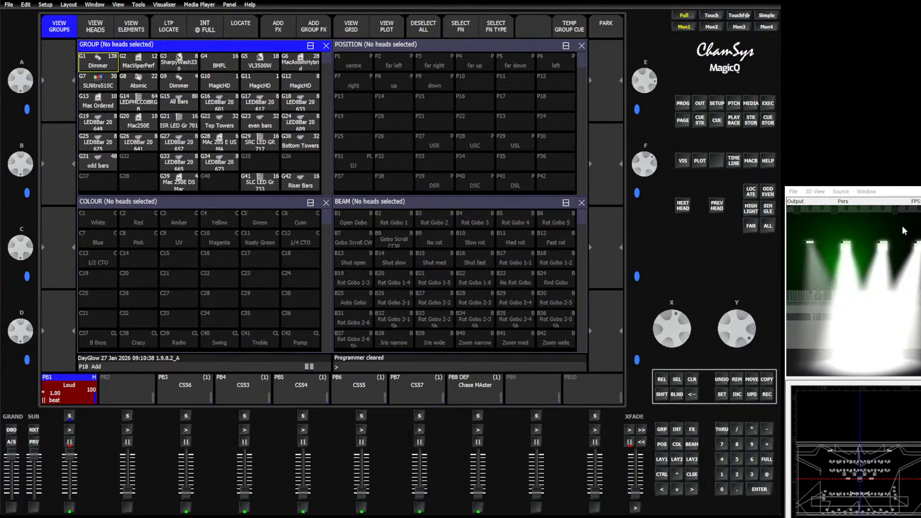
click(104, 65)
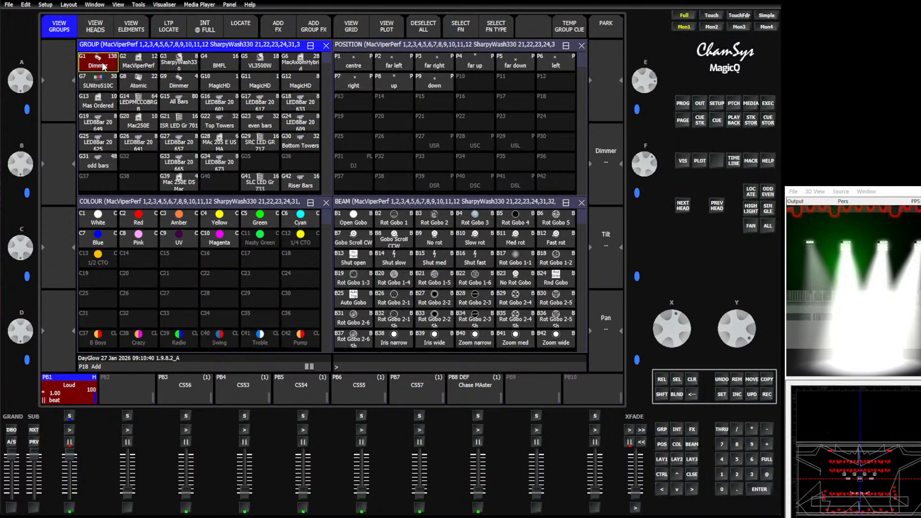
click(106, 64)
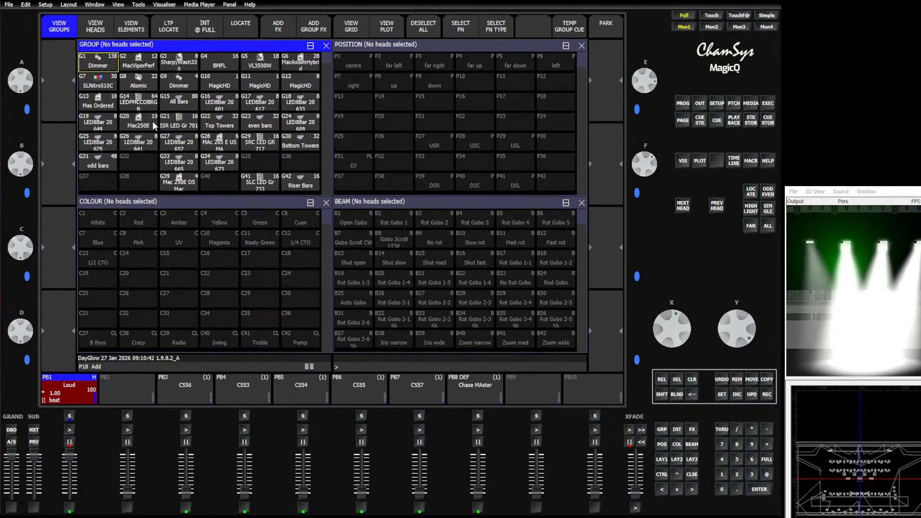
click(139, 101)
scroll(172, 310, down, 5)
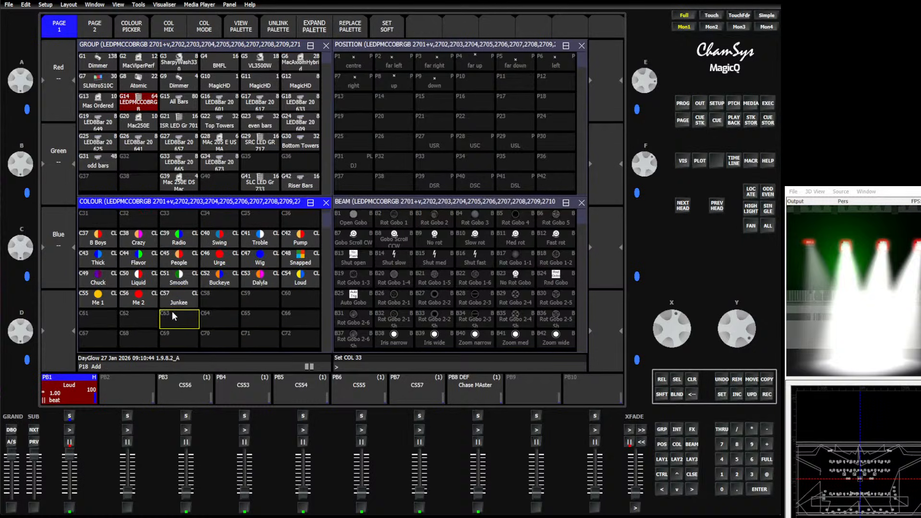
click(99, 240)
click(149, 242)
click(178, 243)
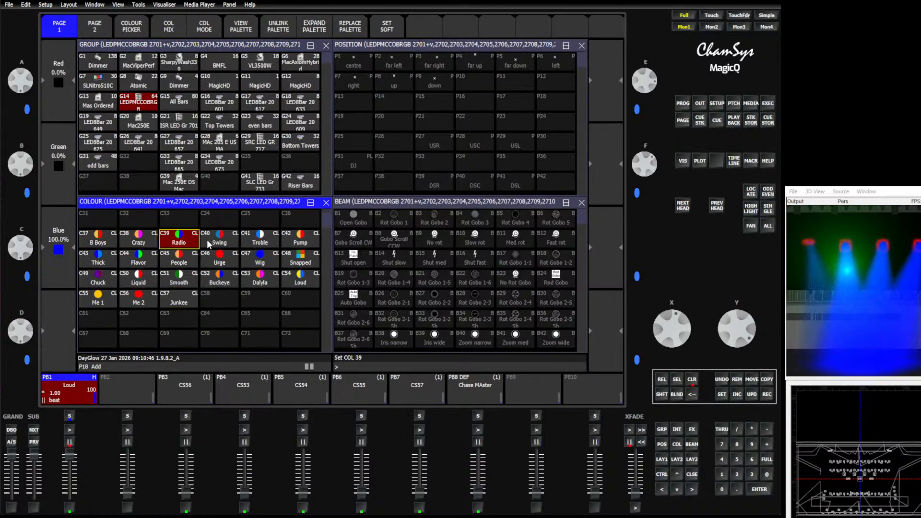
click(210, 245)
click(233, 263)
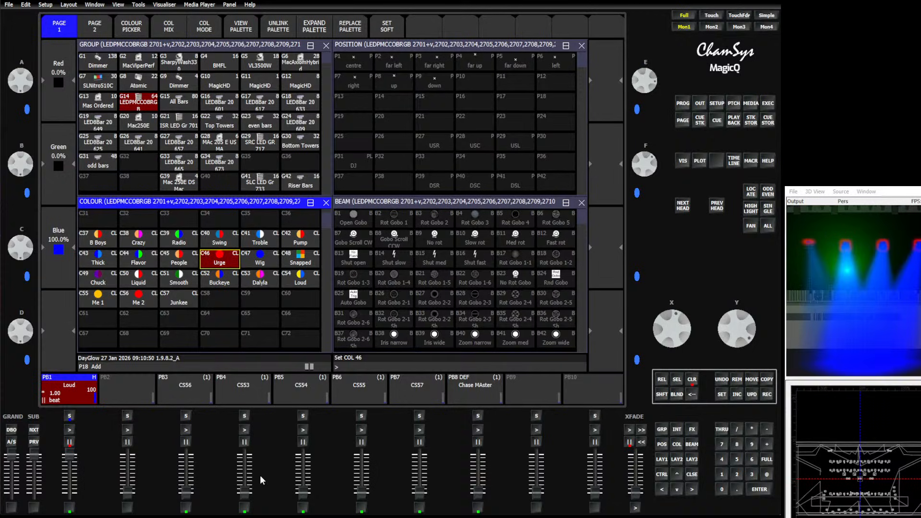
Flash playbacks 4 and 3, step the Loud cue stack with the programmer cleared, and release all playbacks
click(244, 508)
click(186, 511)
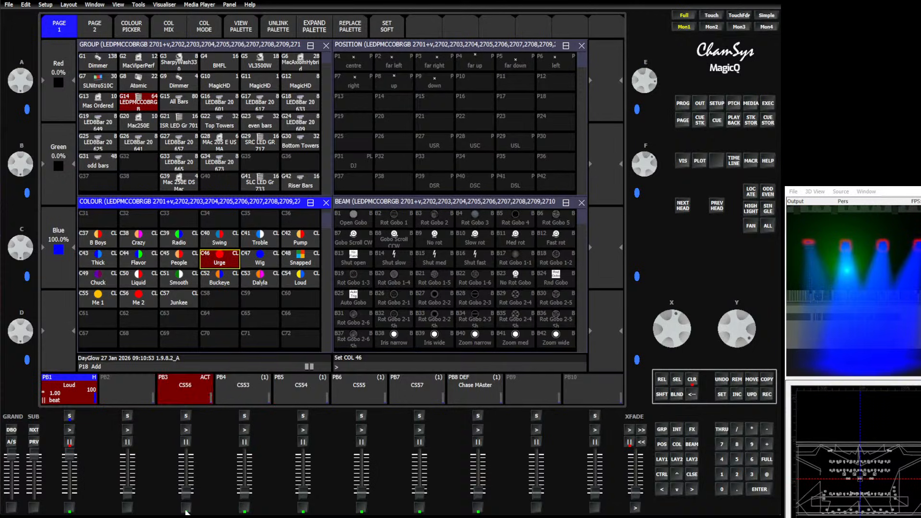
click(70, 430)
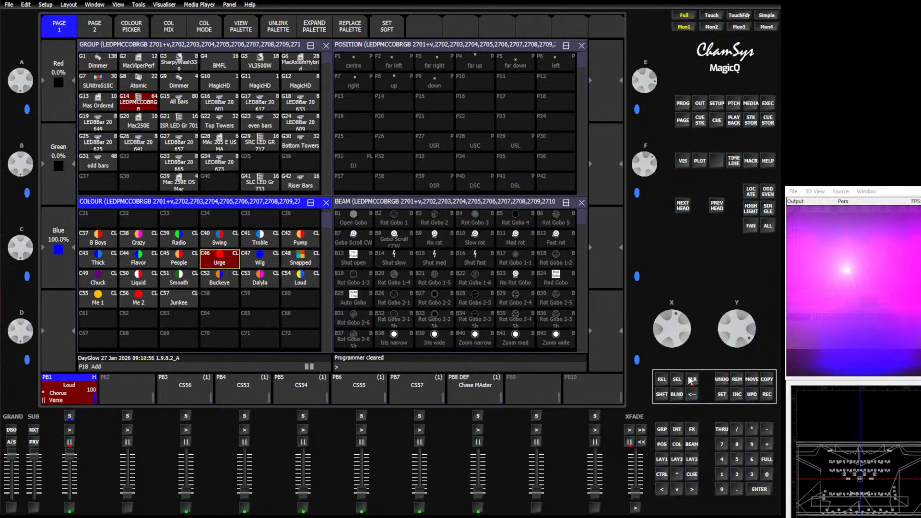
click(692, 379)
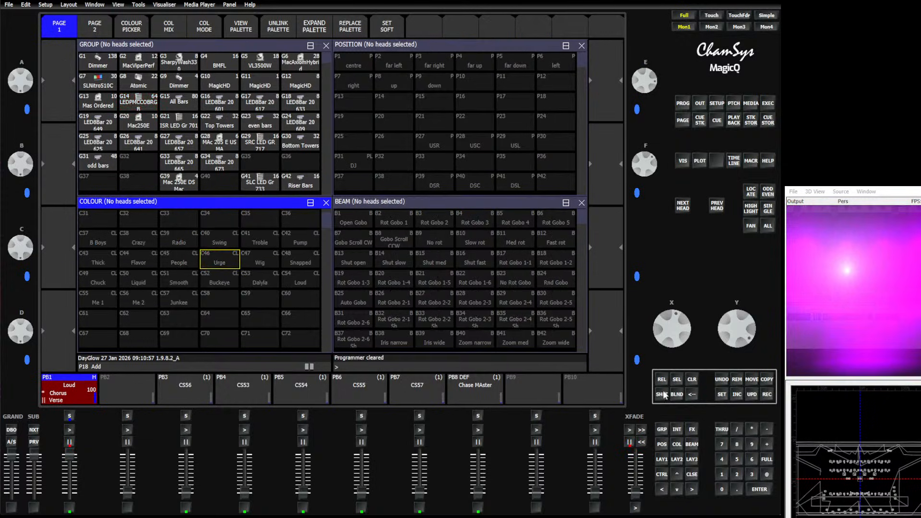
click(69, 430)
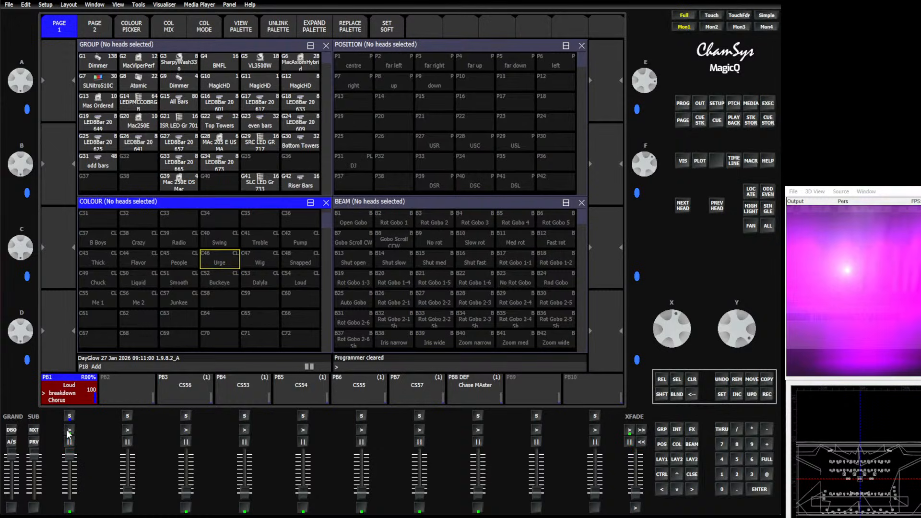
click(69, 442)
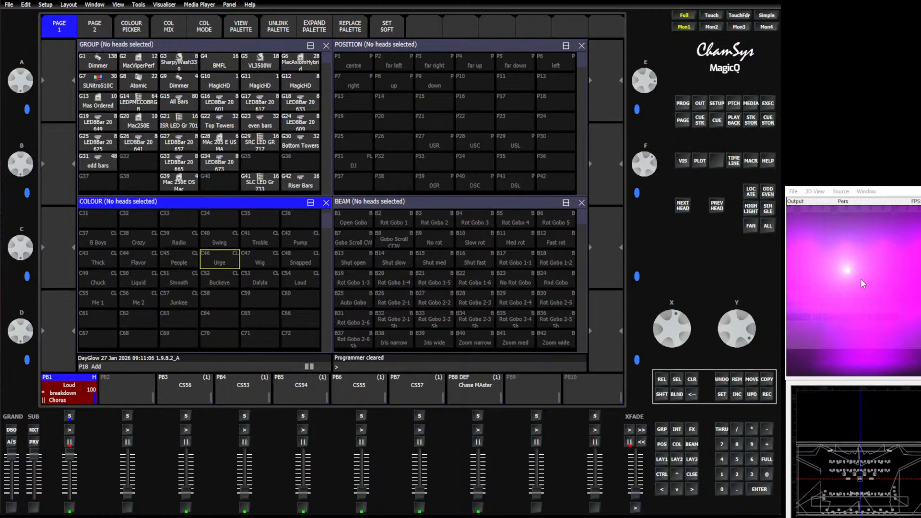
click(661, 379)
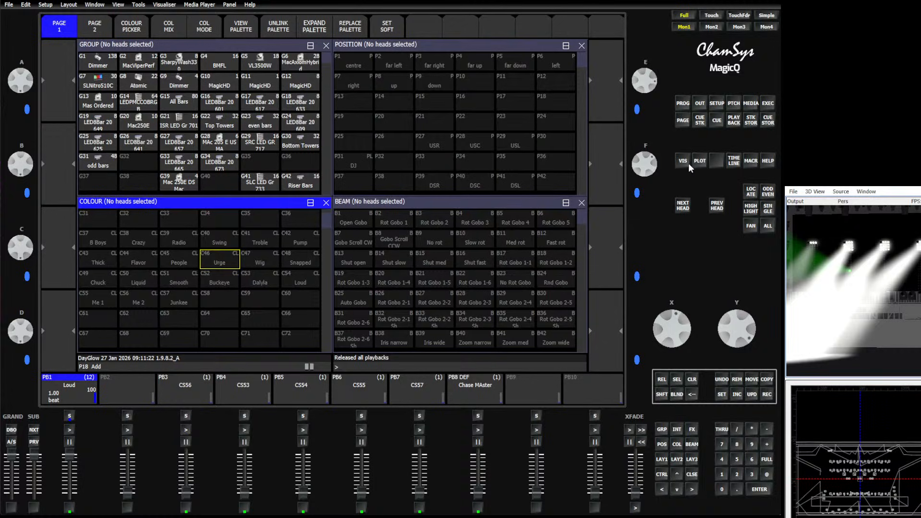
Load the show file Merge Start.shw from the hard drive
click(717, 104)
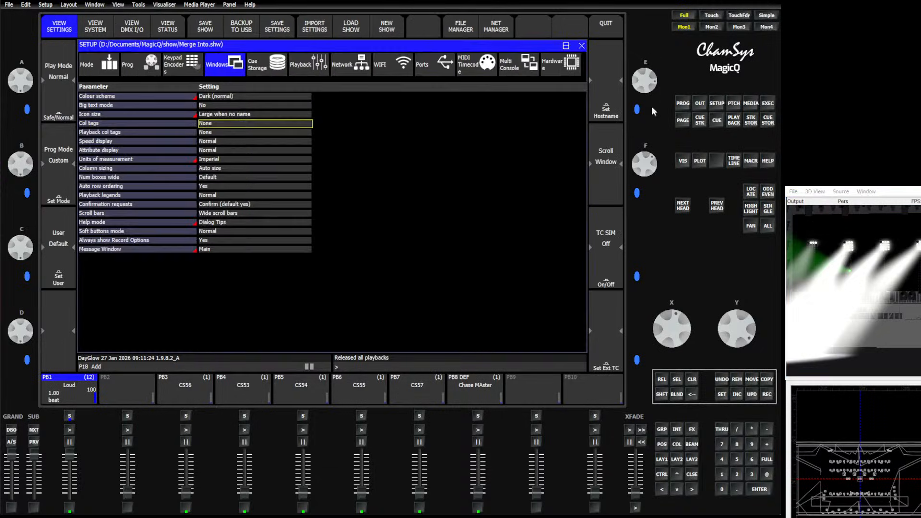
click(353, 26)
click(275, 144)
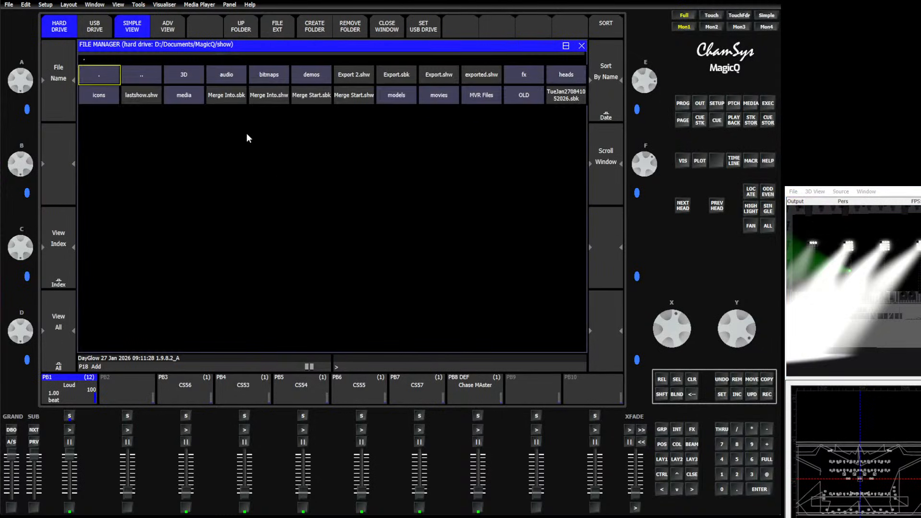
click(343, 100)
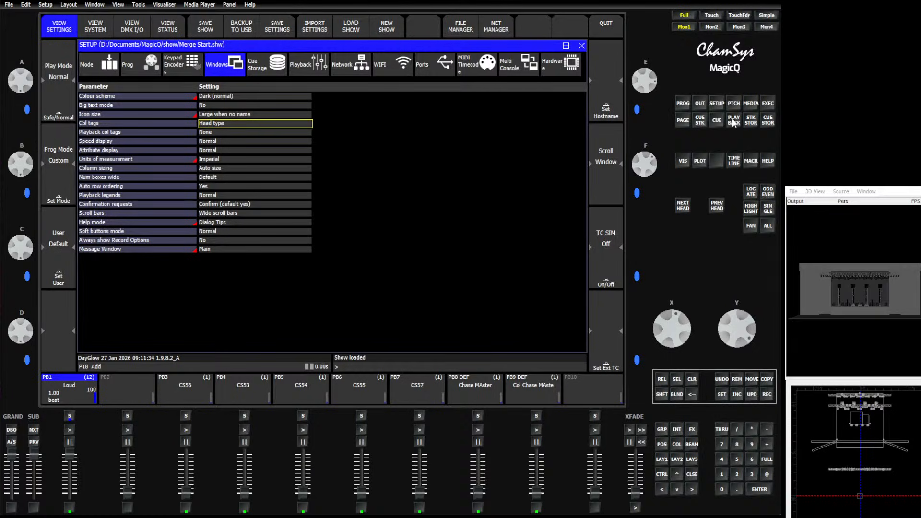
Export only playback pages 1 to 4 (Bboy, Crazy, Radio and Swing) to a show file named "export songs"
click(683, 120)
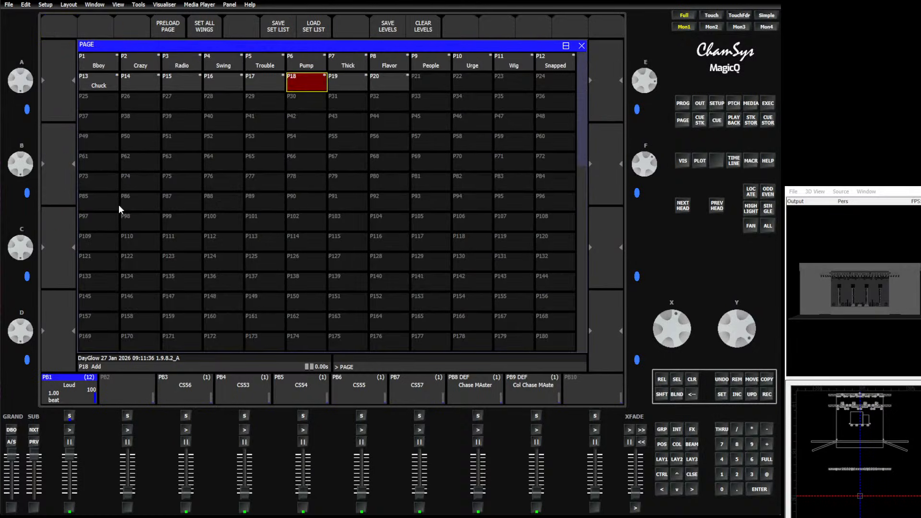
drag(102, 67, 238, 63)
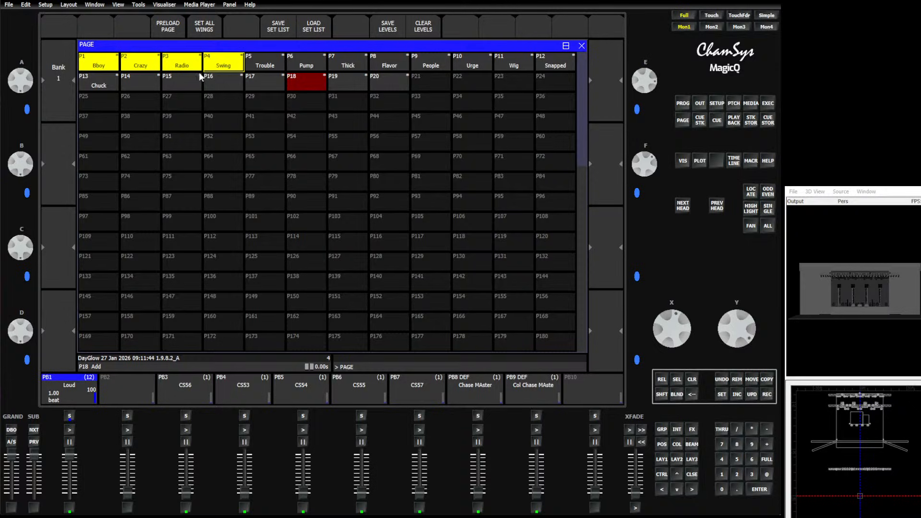
shift+click(259, 53)
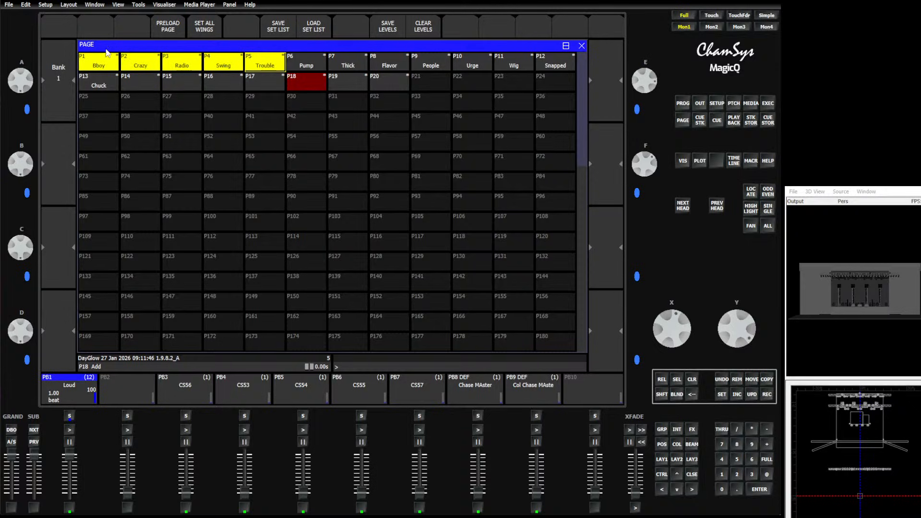
drag(98, 61, 254, 57)
drag(101, 61, 222, 64)
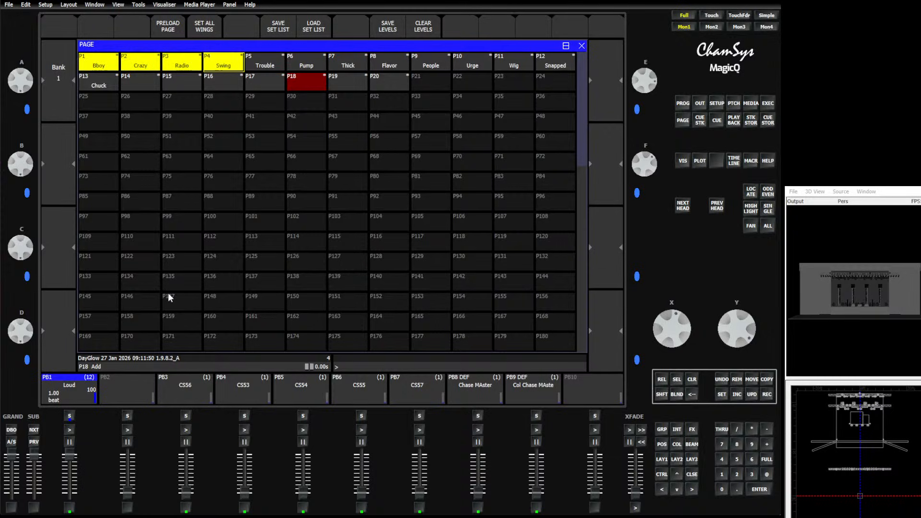
click(718, 104)
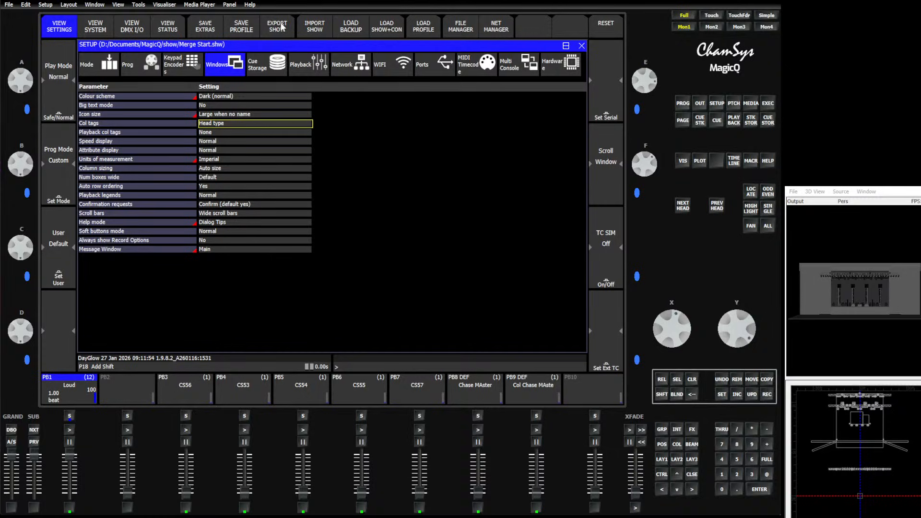
shift+click(279, 26)
text(e)
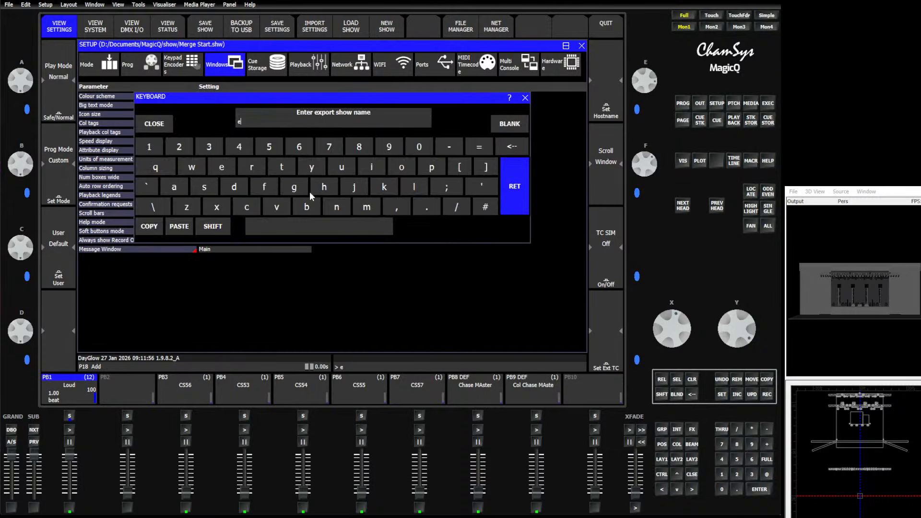
text(xport songs)
key(Return)
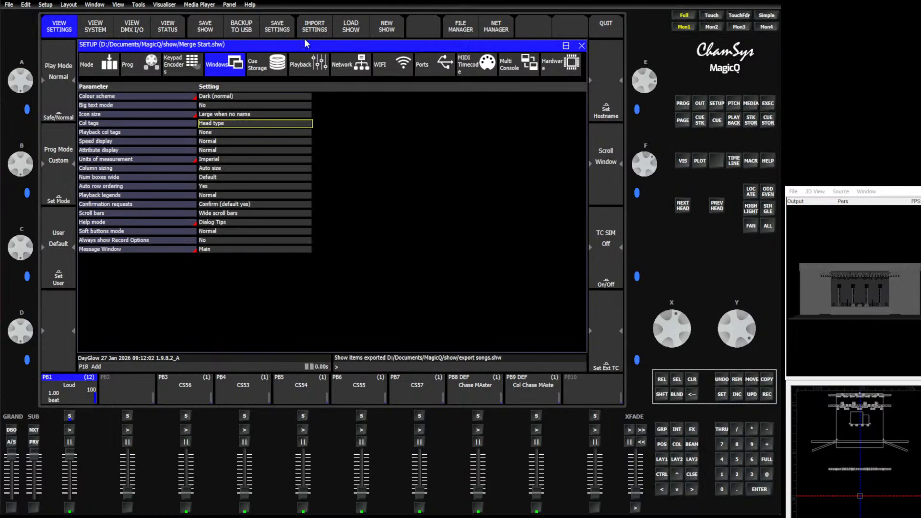
Load the exported show file export songs.shw
click(343, 29)
click(276, 144)
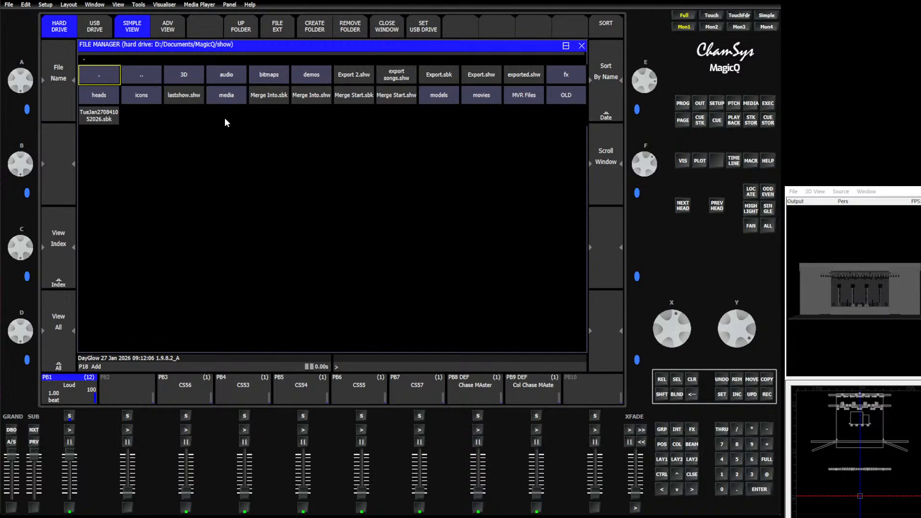
text(expo)
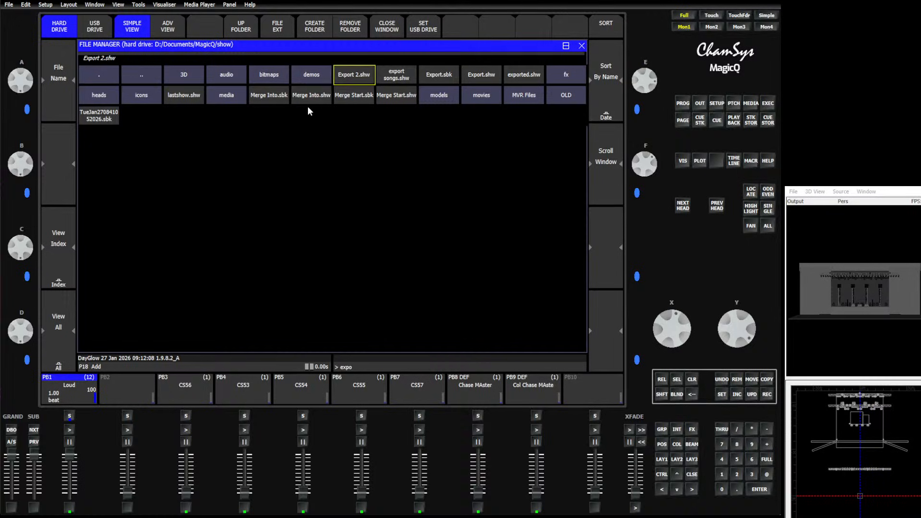
click(387, 76)
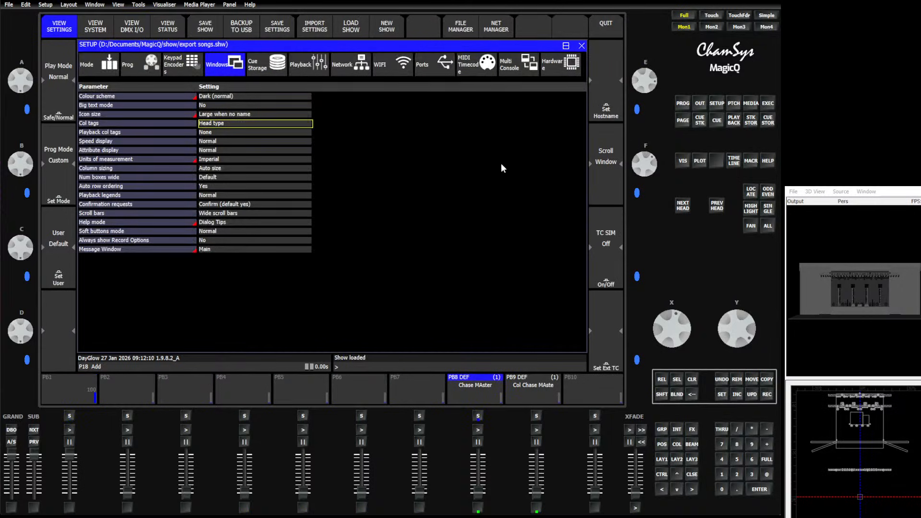
Examine the exported show's playbacks, pages, cue stacks and stored cues, activating page 13 along the way
click(733, 120)
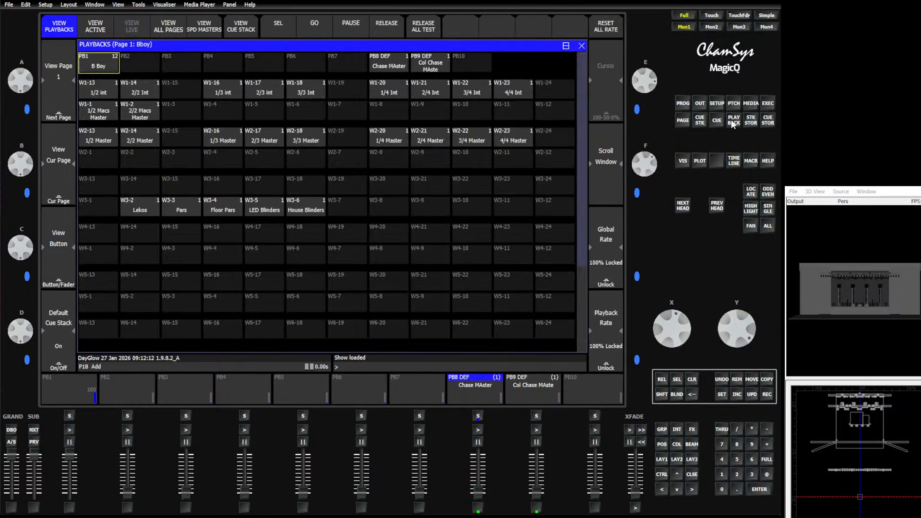
click(682, 122)
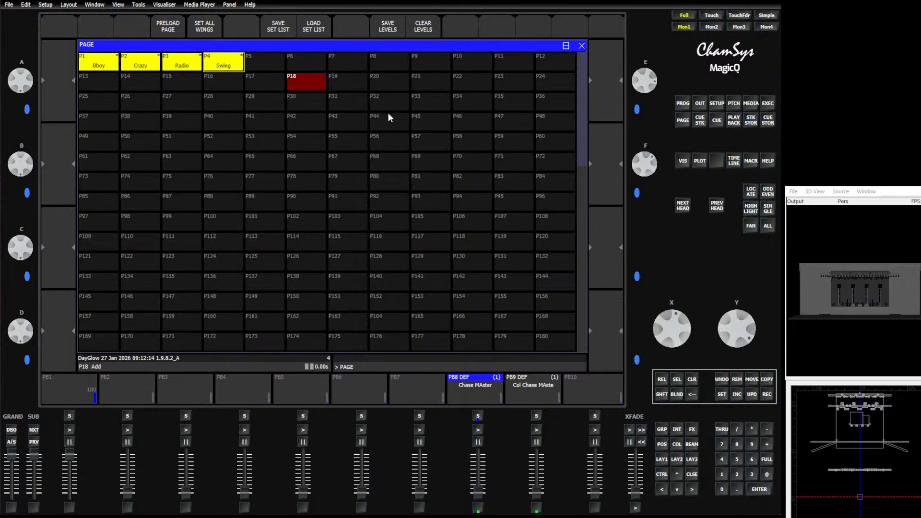
click(93, 79)
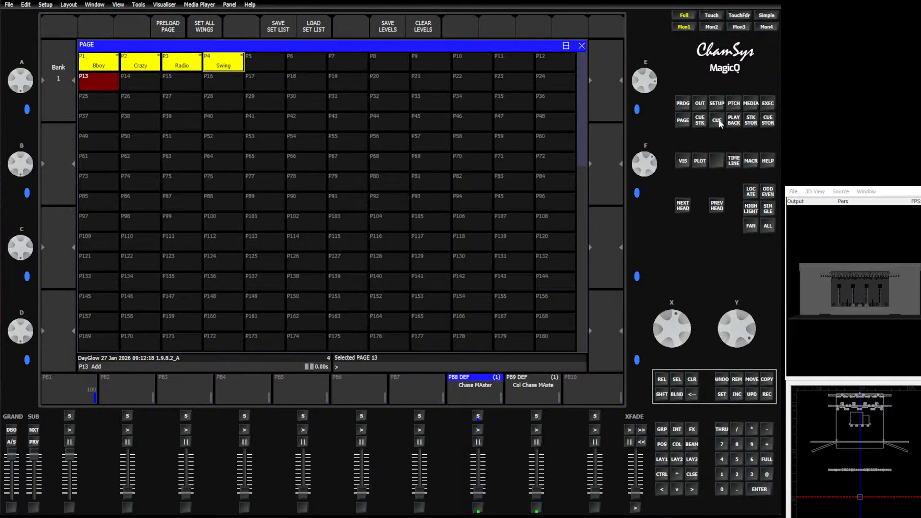
click(751, 121)
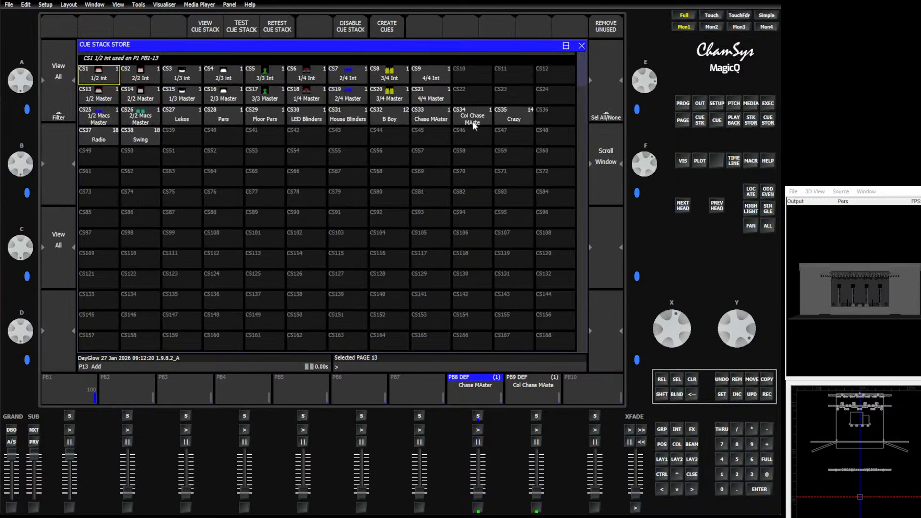
click(768, 120)
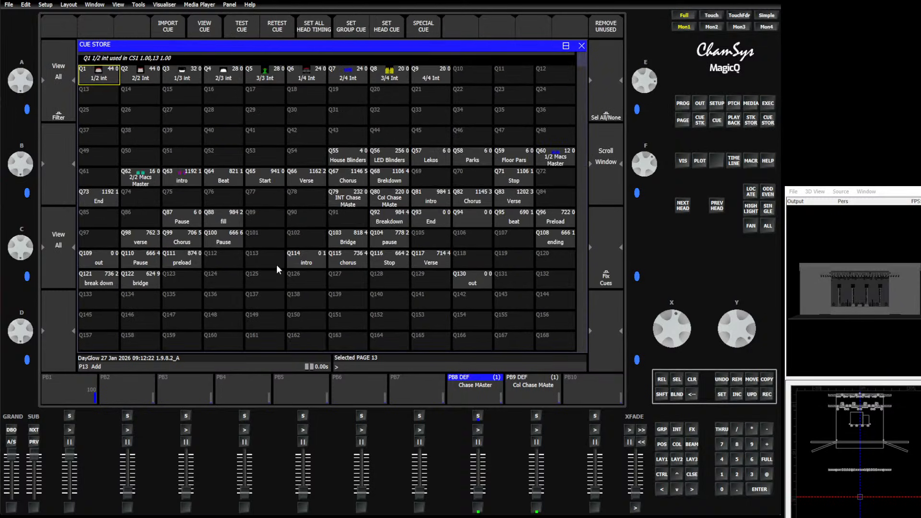
Review all patched heads in the exported show, along with its groups and palettes
click(733, 103)
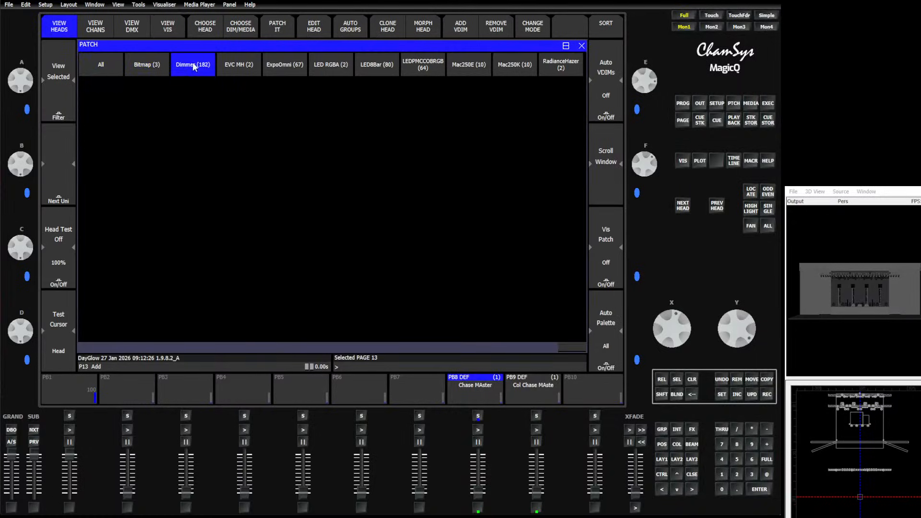
click(58, 91)
click(253, 89)
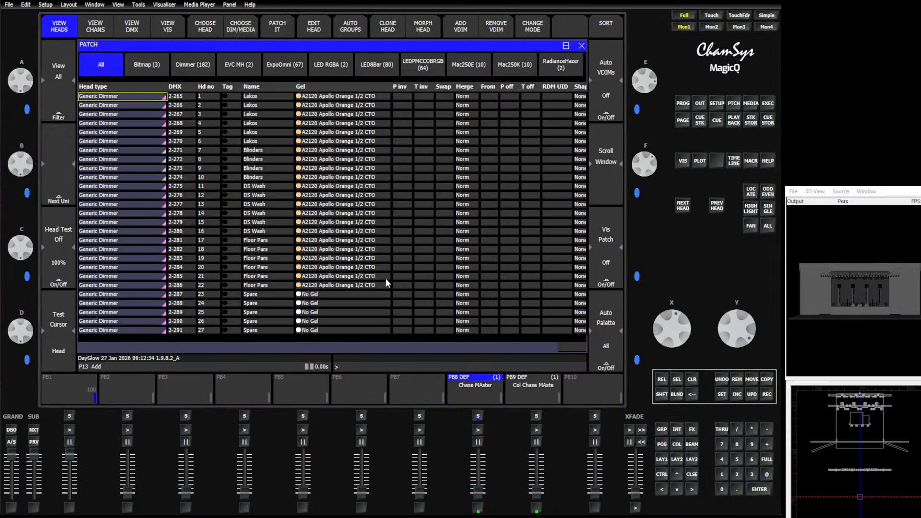
click(668, 463)
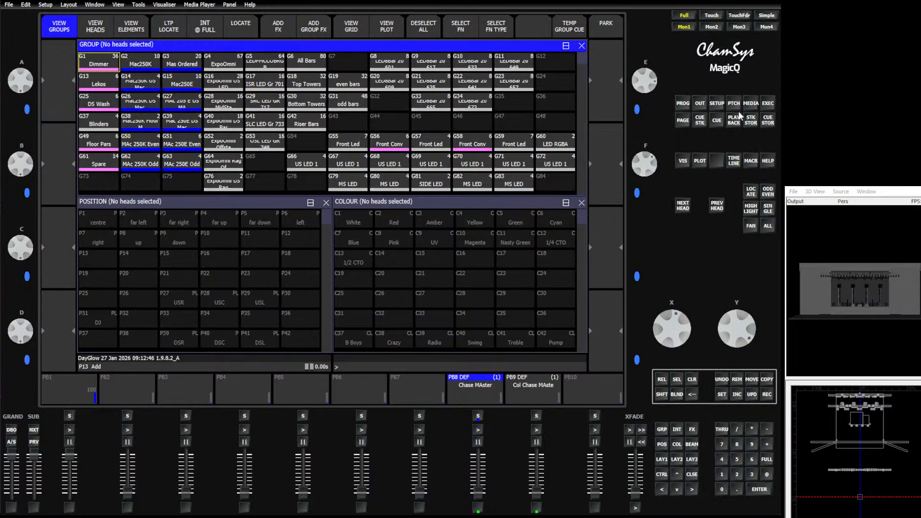
Review the exported show's stored cues, selecting Q62 to Q68, and return to the groups and palettes layout
click(716, 104)
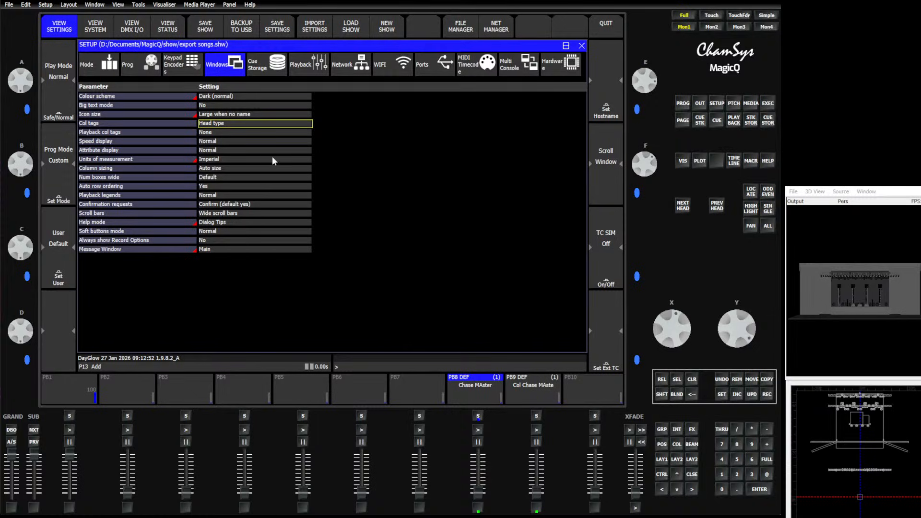
click(752, 120)
click(769, 122)
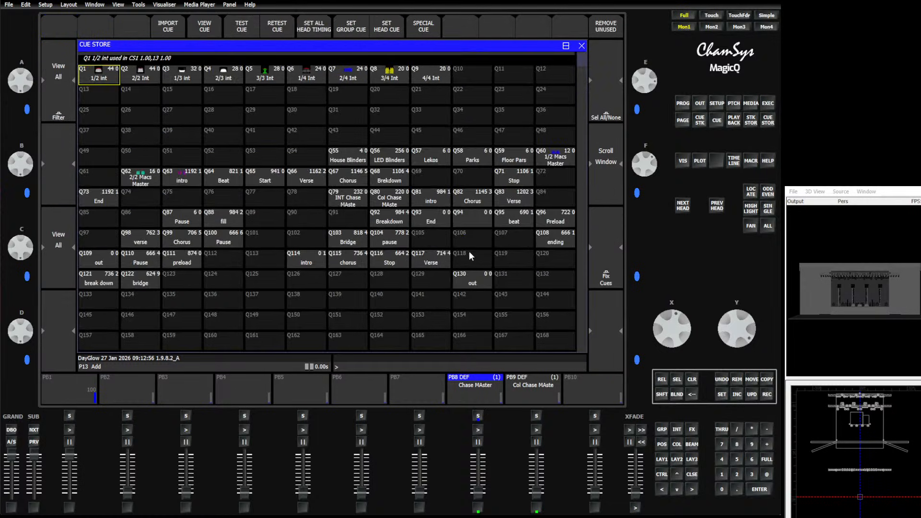
drag(140, 177, 390, 177)
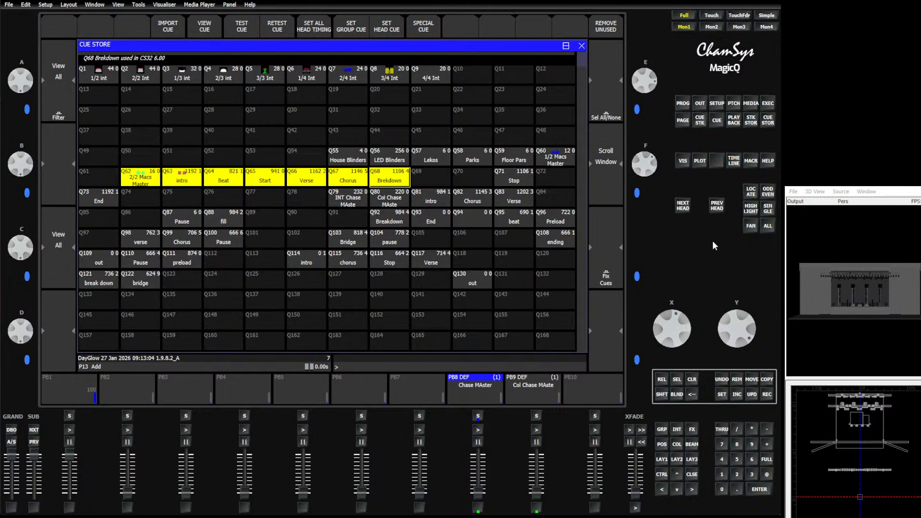
click(663, 460)
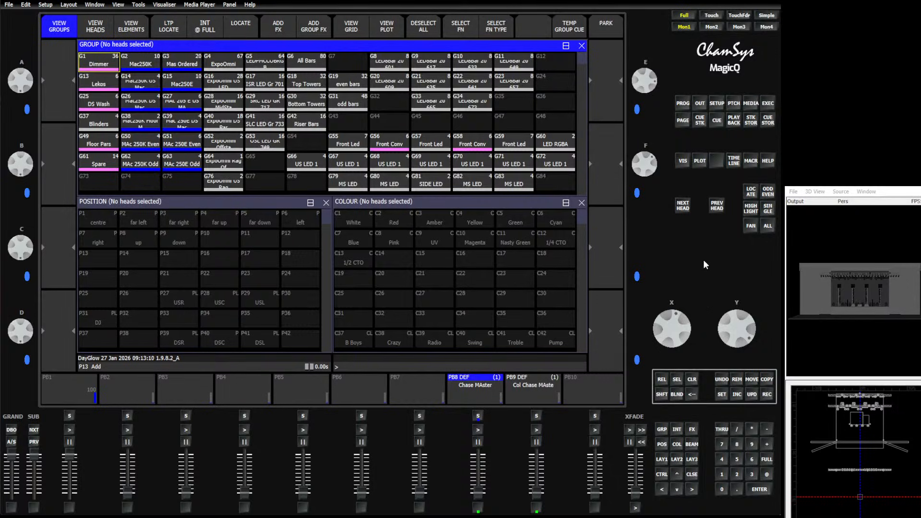
Load the show file festival groups.shw from the OLD folder on the hard drive
click(717, 103)
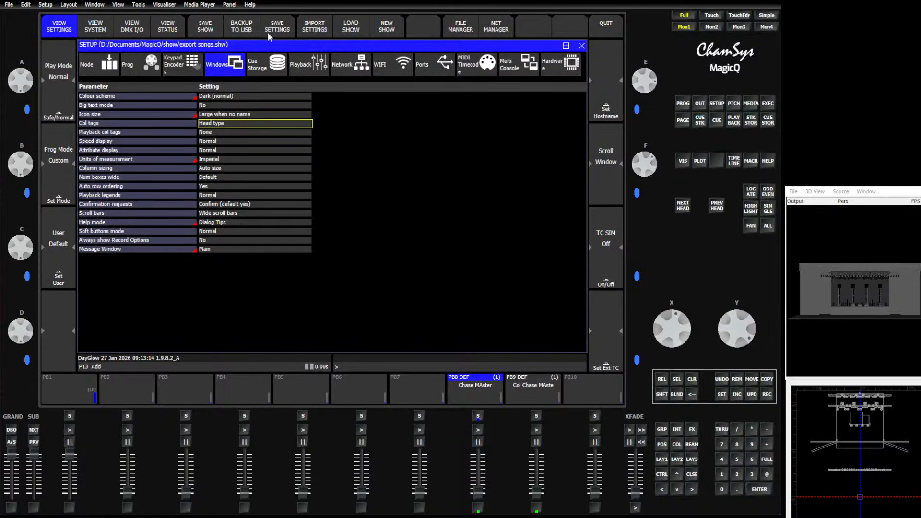
click(351, 26)
click(281, 147)
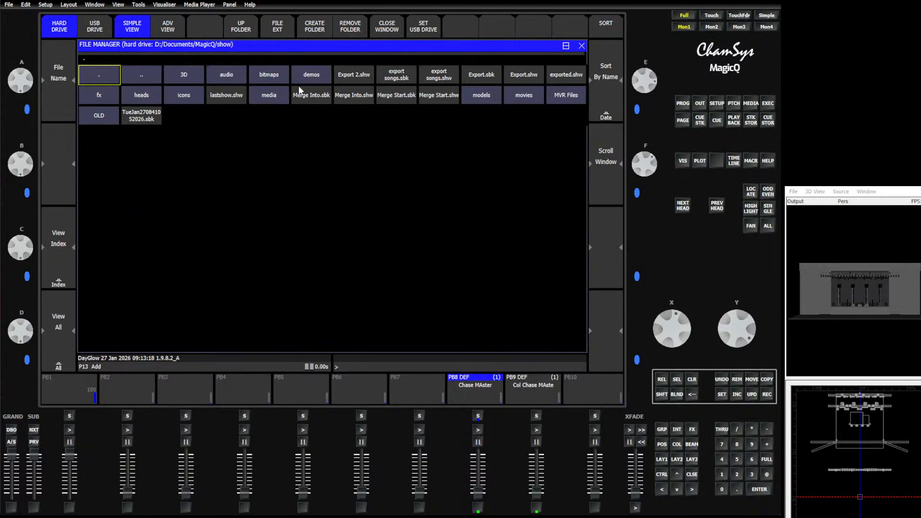
click(83, 118)
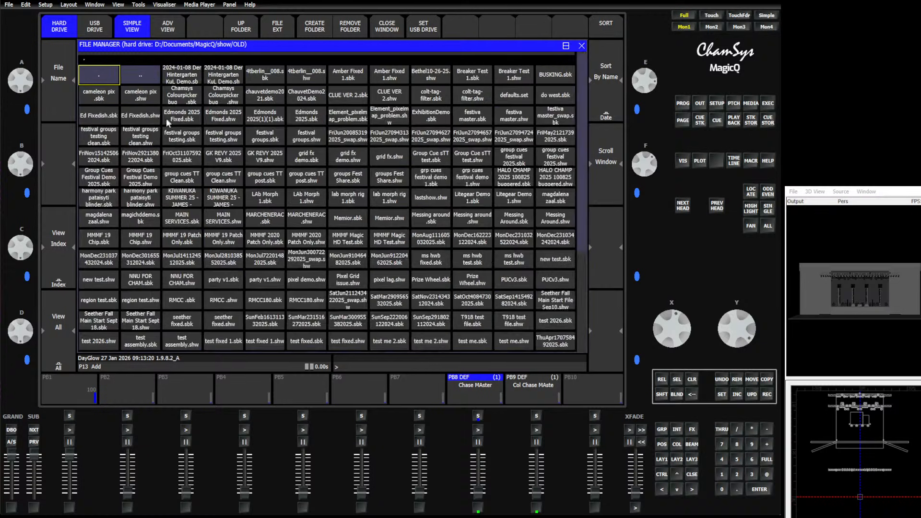
text(bjsd)
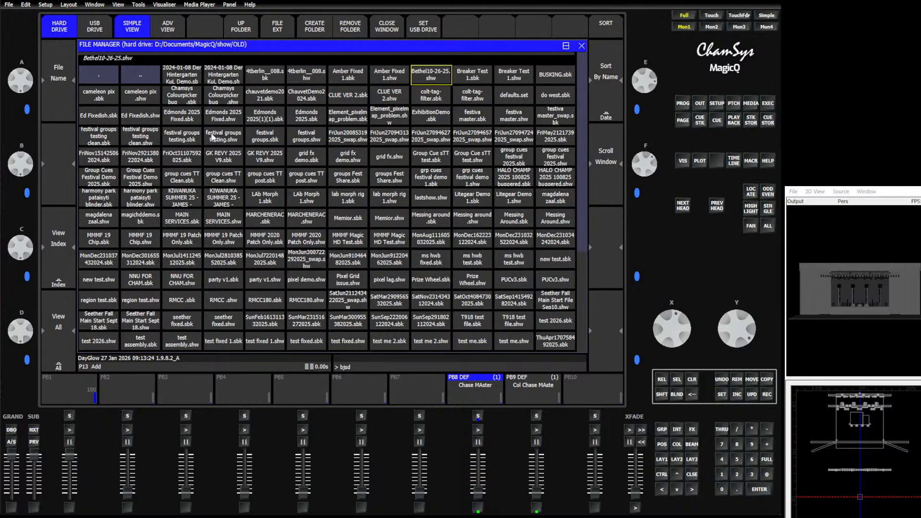
key(BackSpace)
key(BackSpace)
text(a)
click(303, 139)
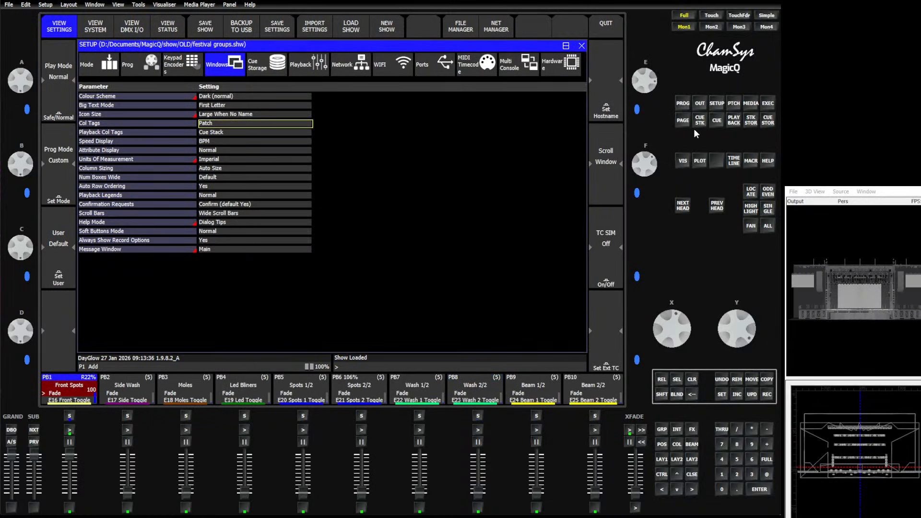
Look through the festival show's Execute pages and their palette and effect buttons
click(768, 104)
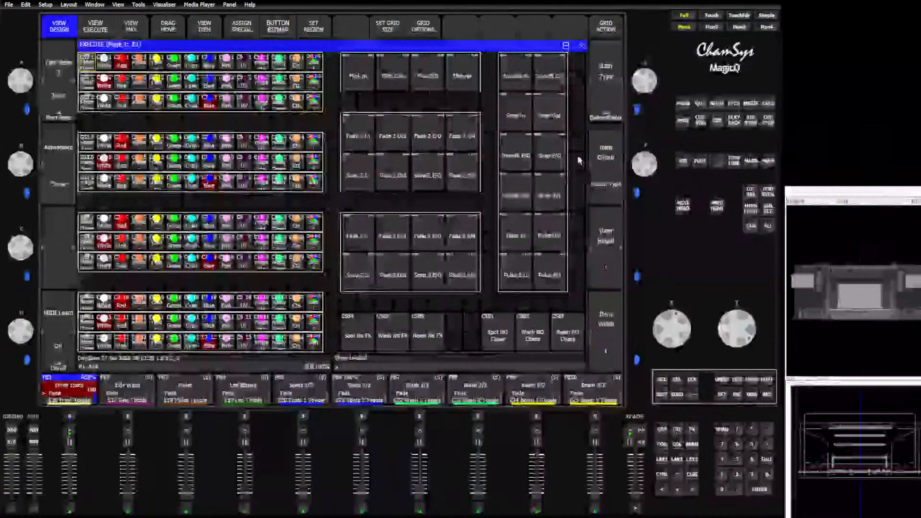
click(54, 111)
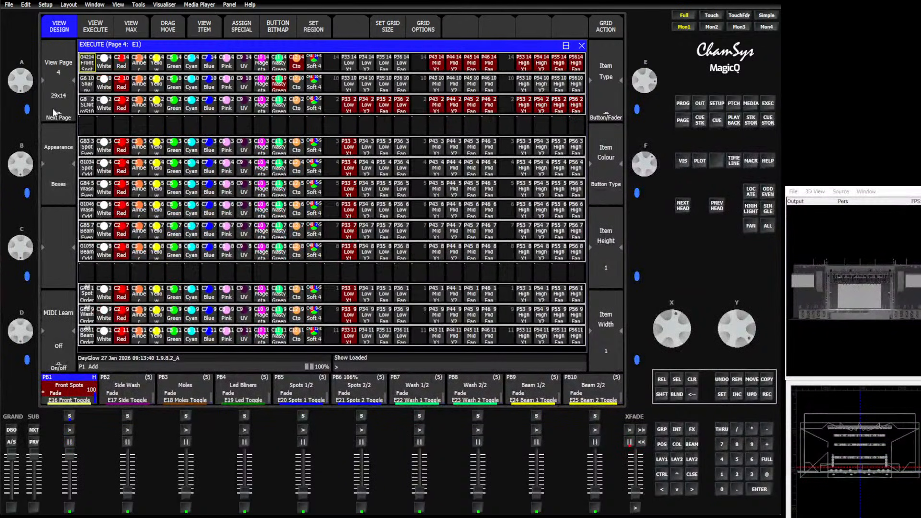
click(53, 110)
click(54, 51)
click(55, 51)
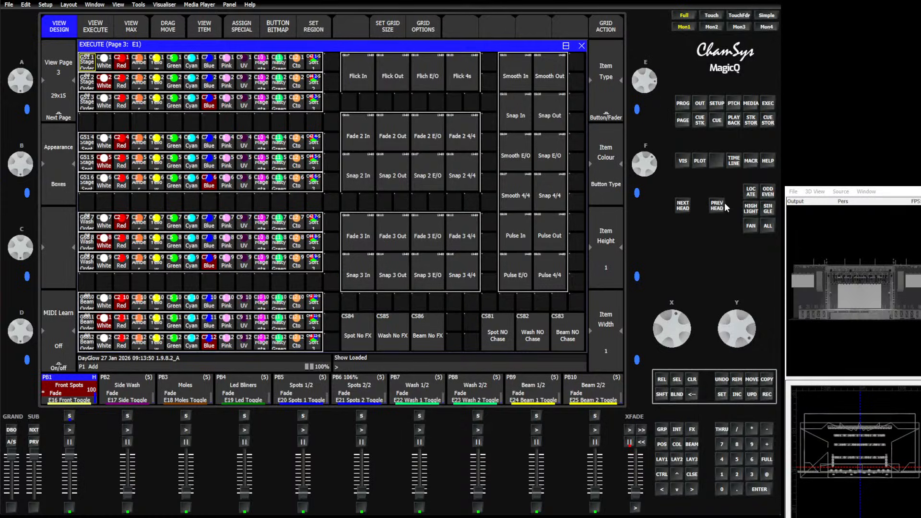
Erase the current show from memory and start a new show
click(715, 106)
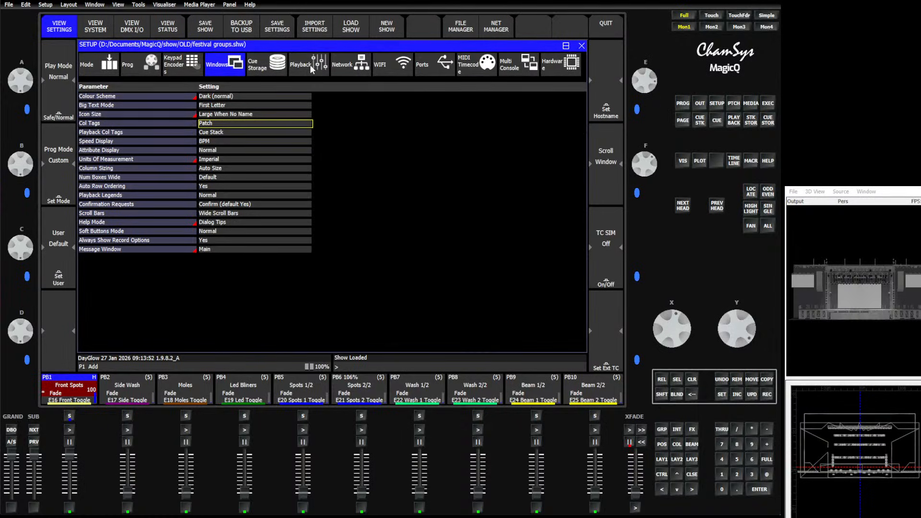
click(378, 24)
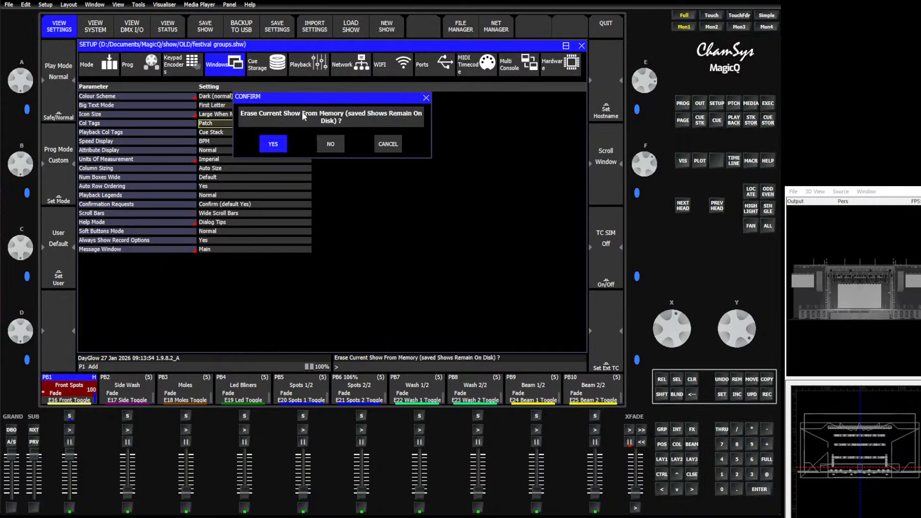
click(272, 143)
click(230, 90)
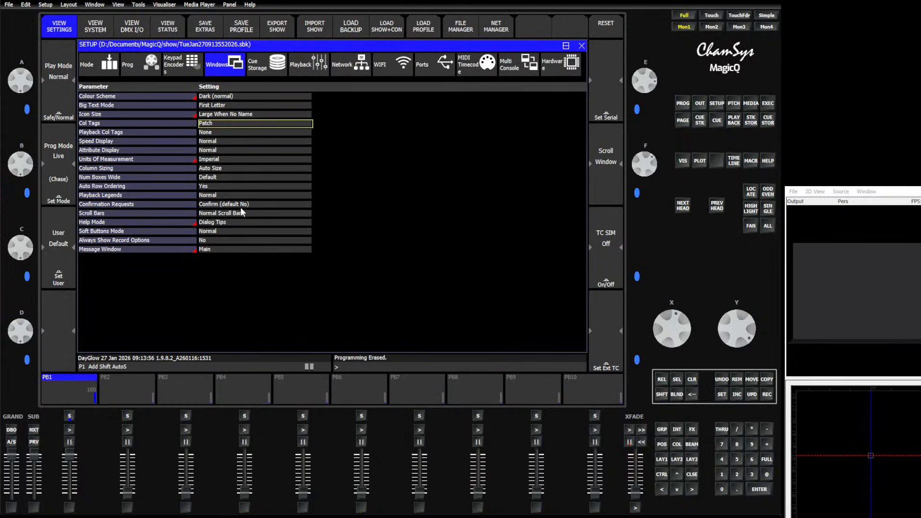
Import only the show structure from festival groups.shw in the OLD folder into the empty show
shift+click(314, 29)
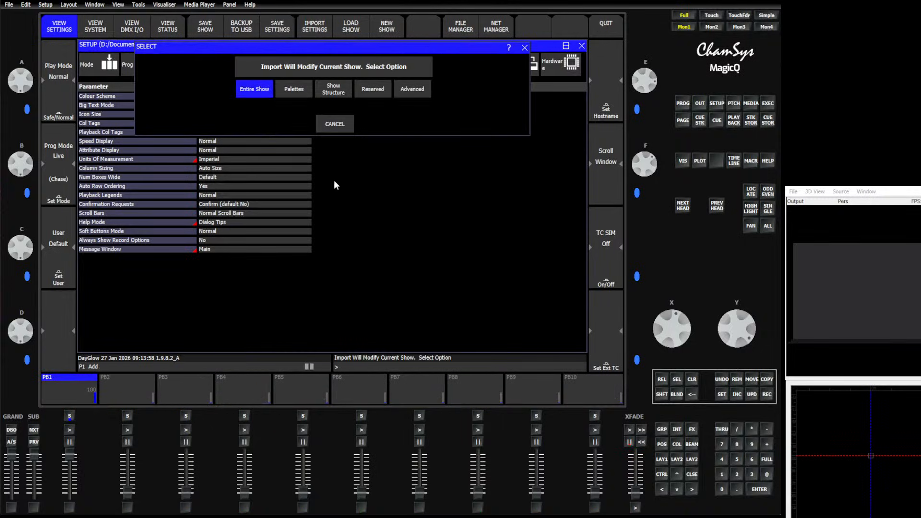
click(343, 91)
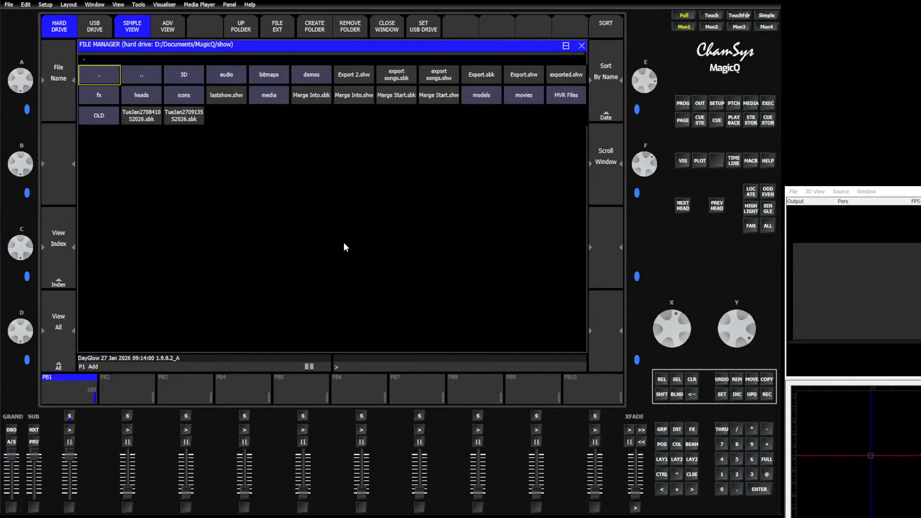
click(104, 116)
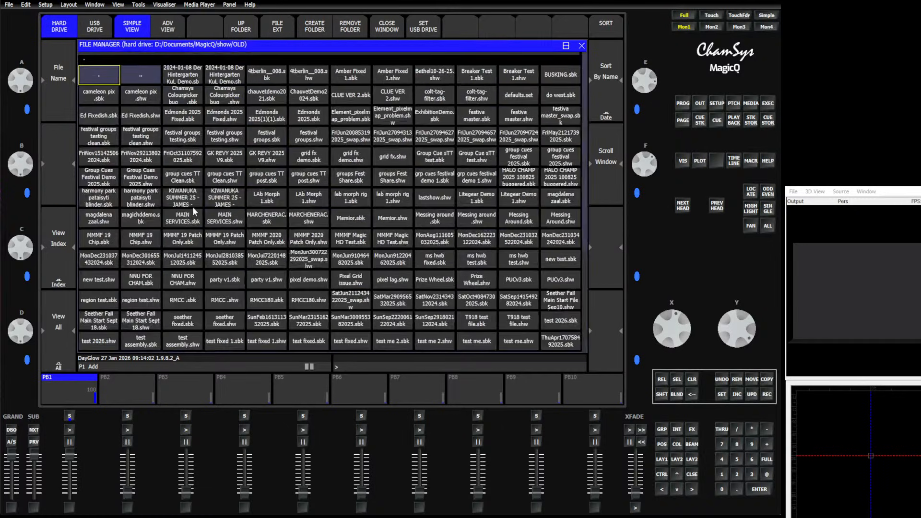
click(308, 138)
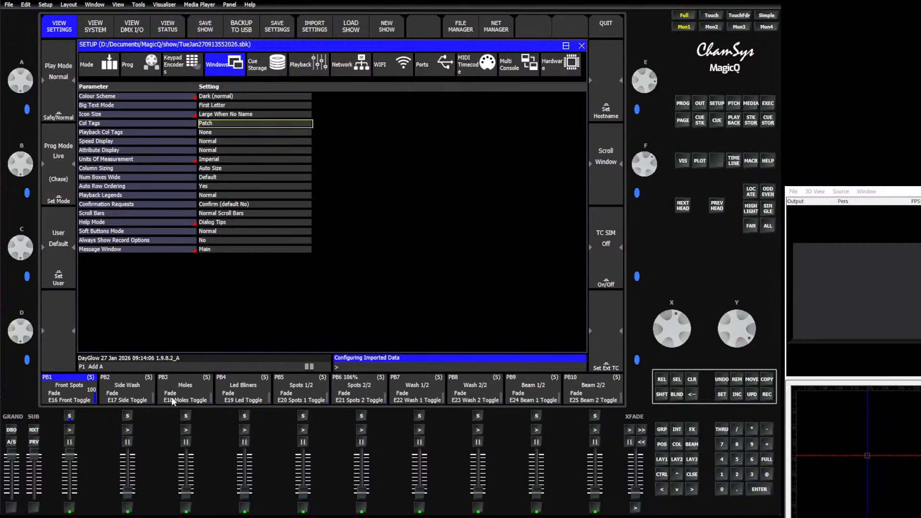
Check the imported Execute pages by paging through them
click(768, 103)
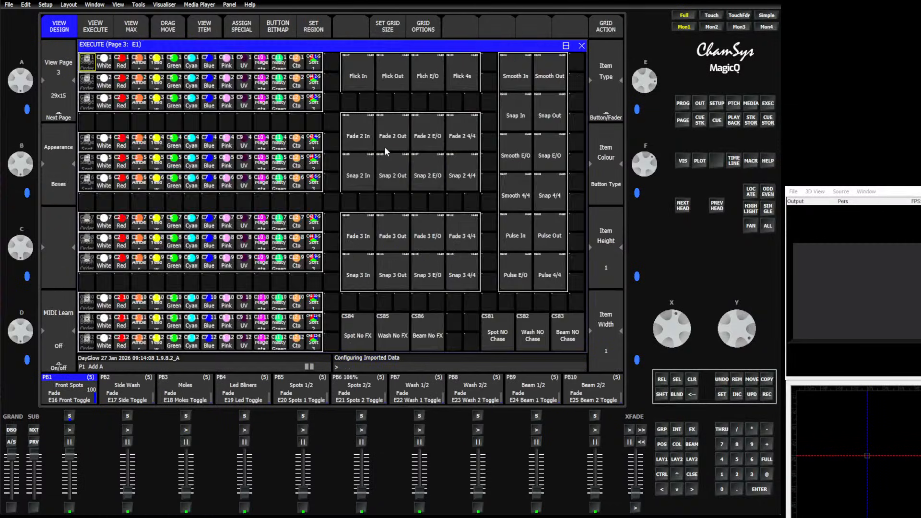
click(55, 101)
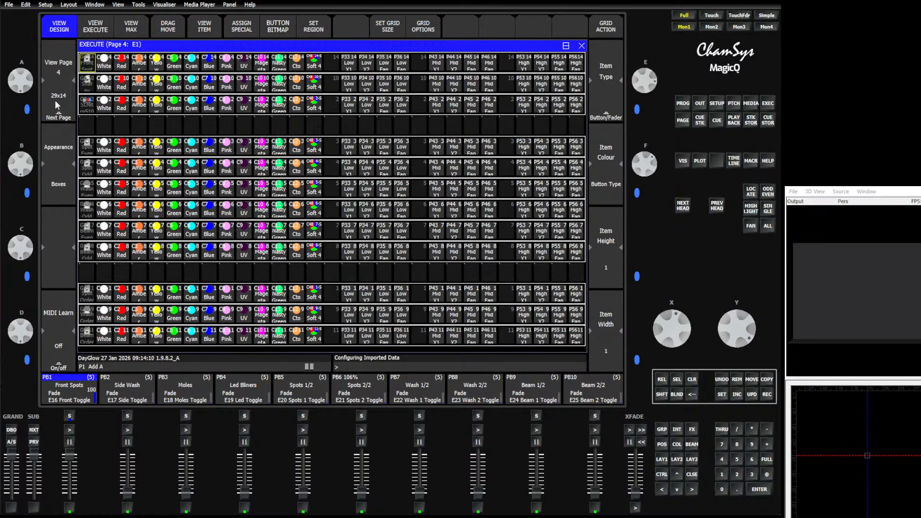
click(55, 99)
click(55, 47)
click(54, 47)
click(56, 50)
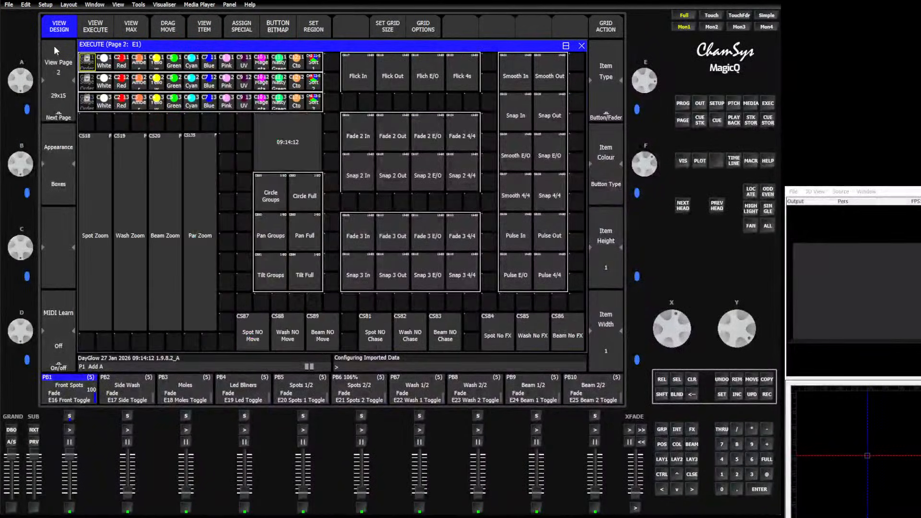
Open the Group window and enlarge it to full size to show the imported groups
click(662, 429)
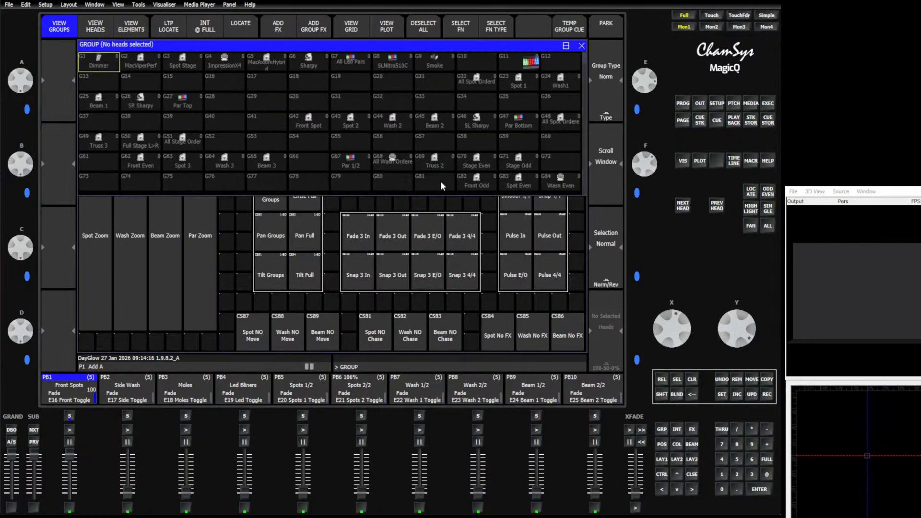
click(566, 46)
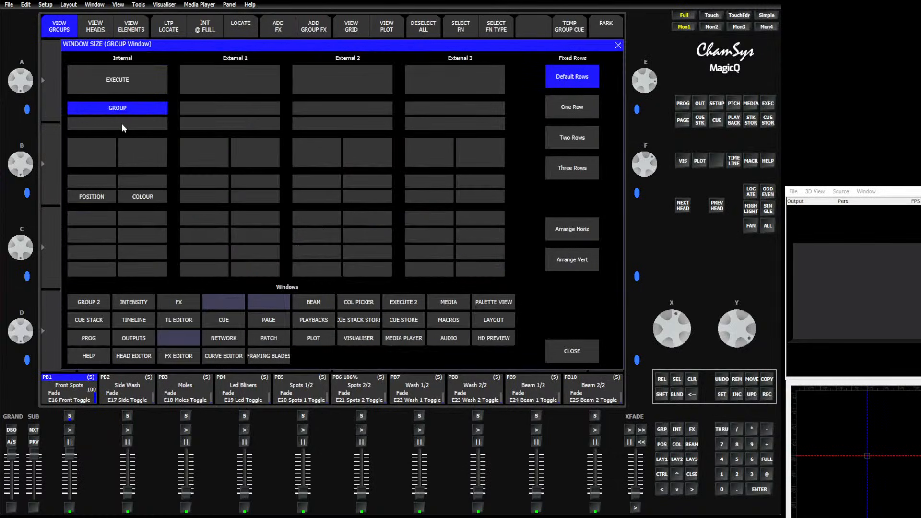
click(109, 85)
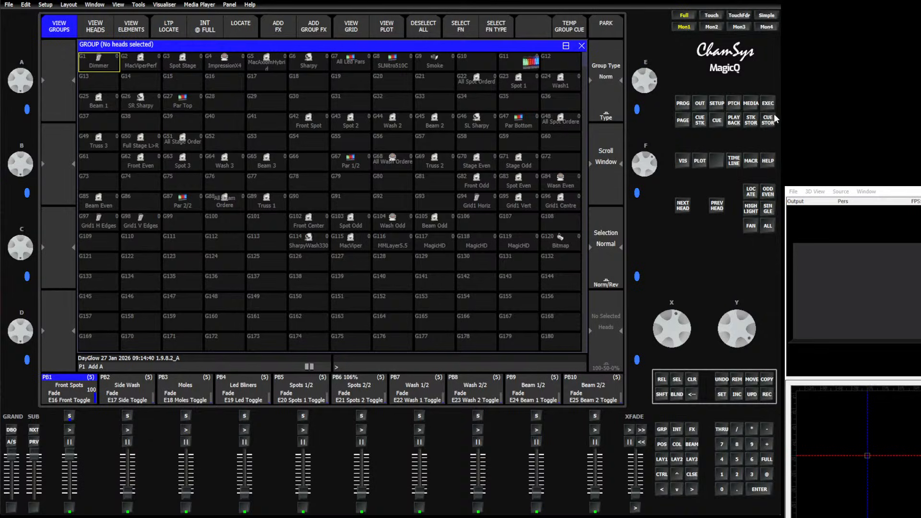
Switch the Execute window to its execute view, try the Spot Zoom fader and return it to 0%
click(770, 105)
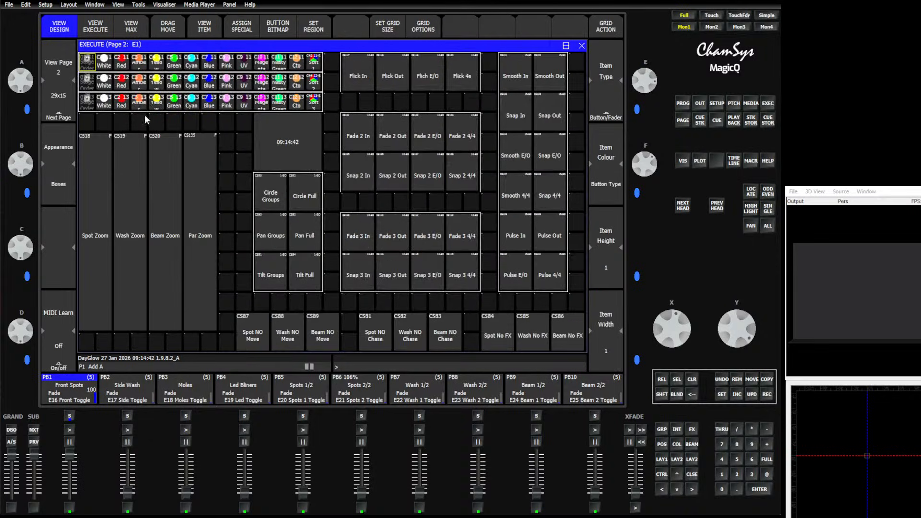
click(96, 28)
click(110, 229)
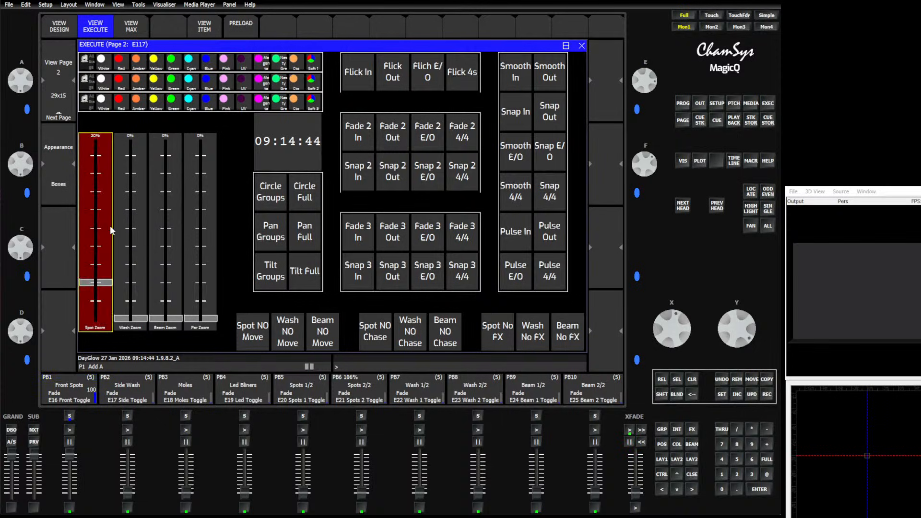
drag(110, 227, 85, 338)
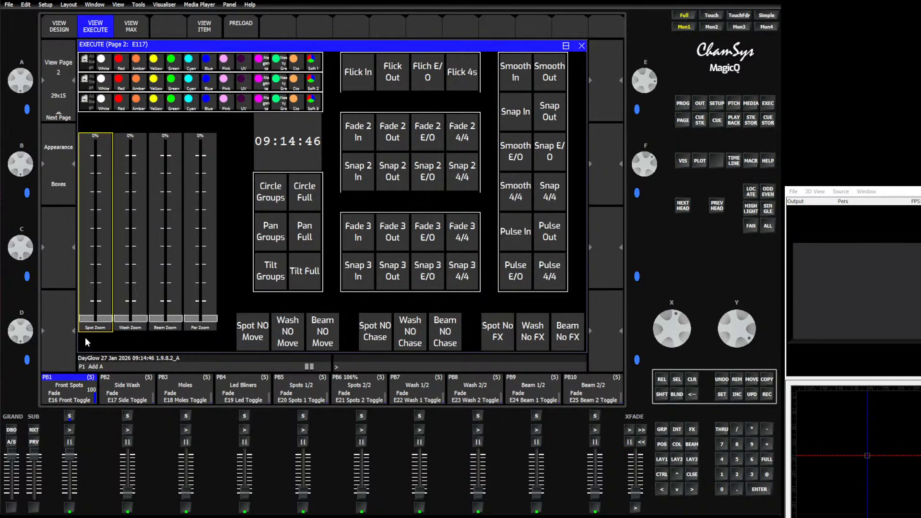
Look through the Execute pages and select the Low X1 to High Fan In items in page 4's first row
click(60, 99)
click(63, 73)
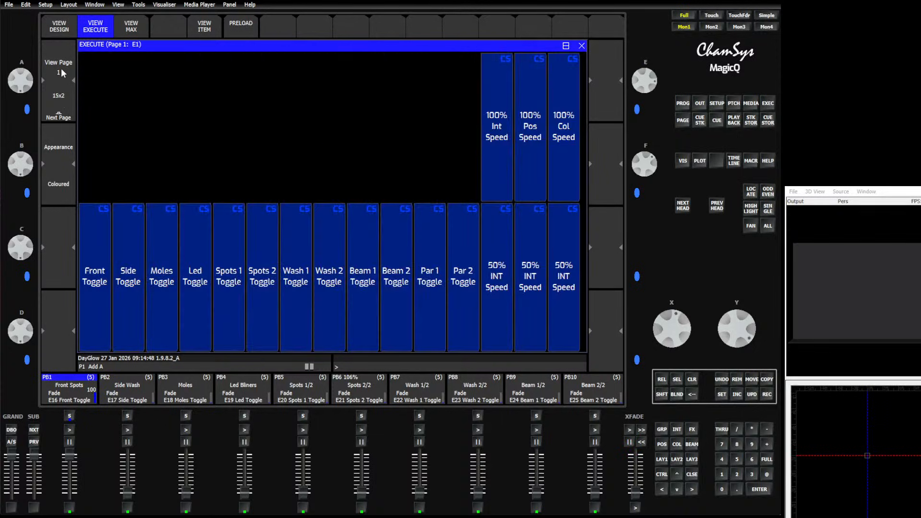
click(60, 99)
click(60, 98)
click(59, 99)
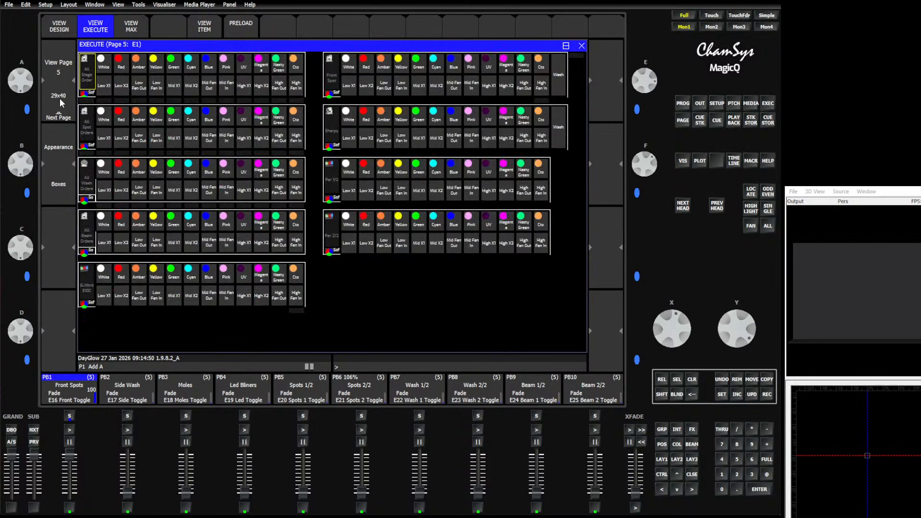
click(60, 99)
click(63, 66)
click(61, 70)
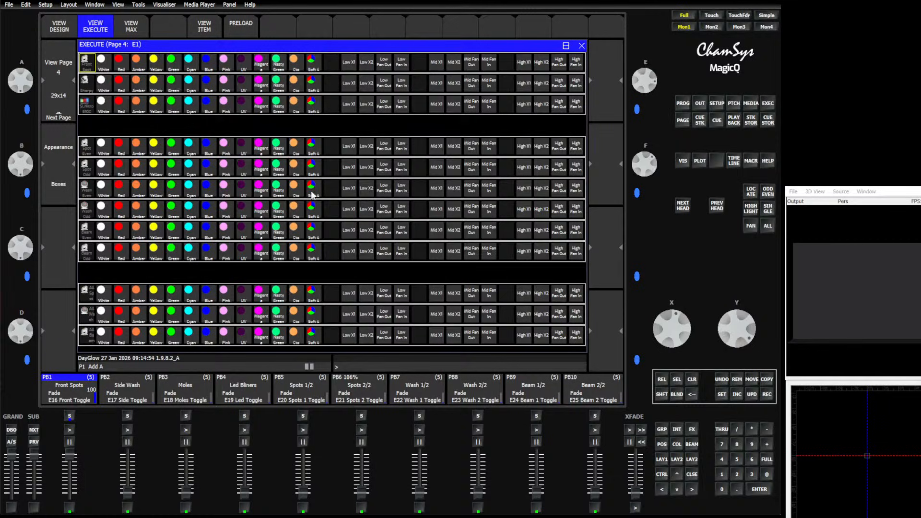
drag(101, 61, 583, 61)
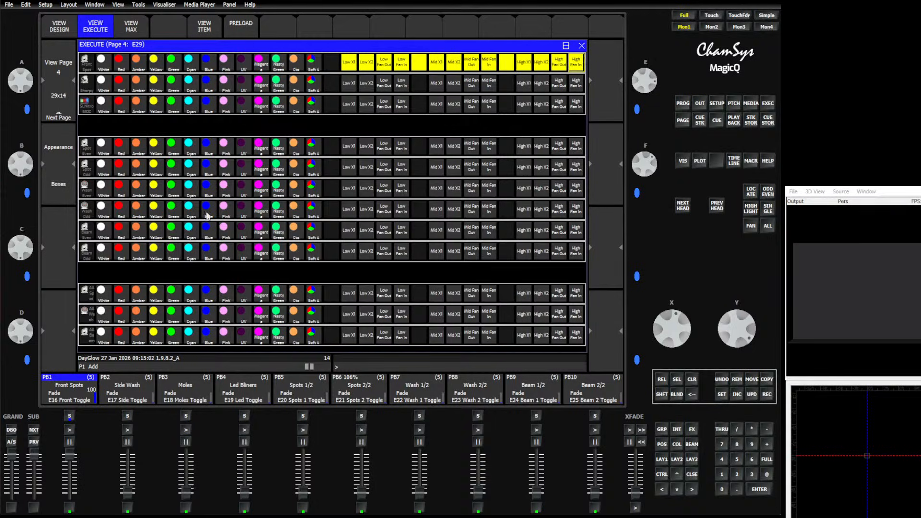
Go back to Execute page 2, activate Circle Full and view its cue stack
click(65, 52)
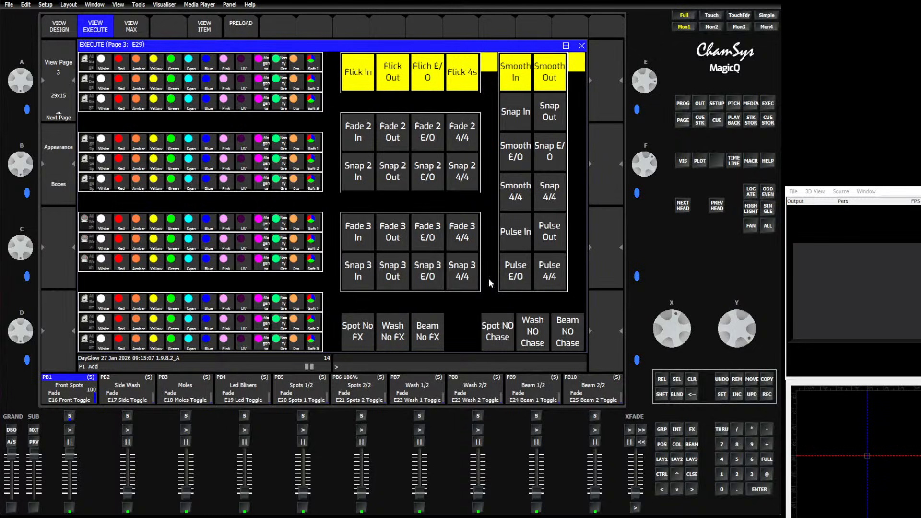
click(59, 62)
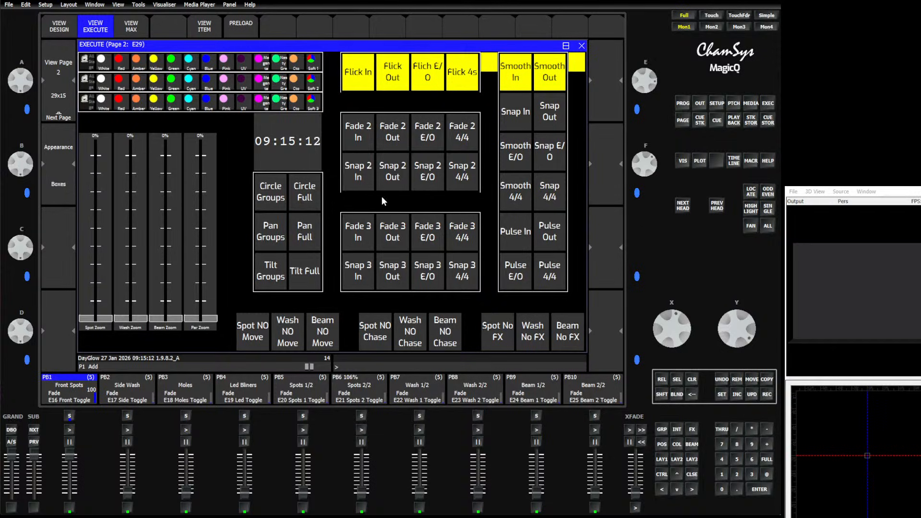
click(305, 196)
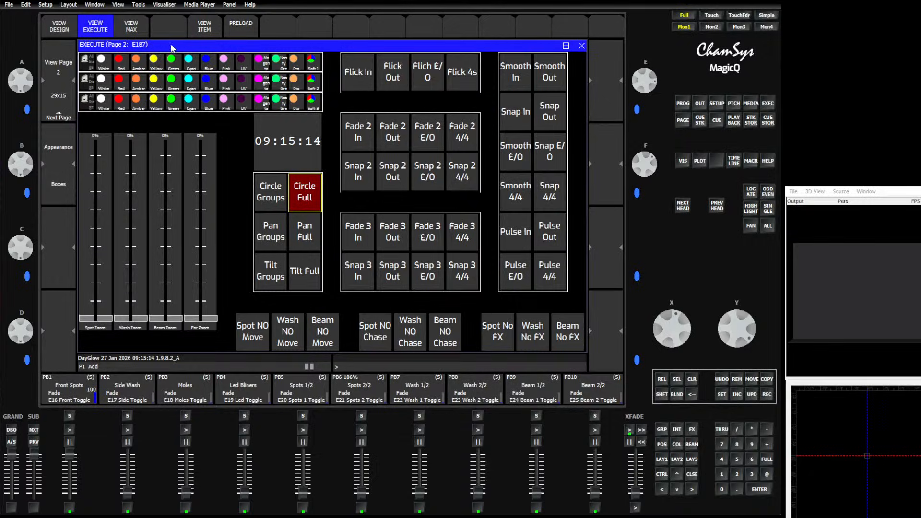
click(197, 33)
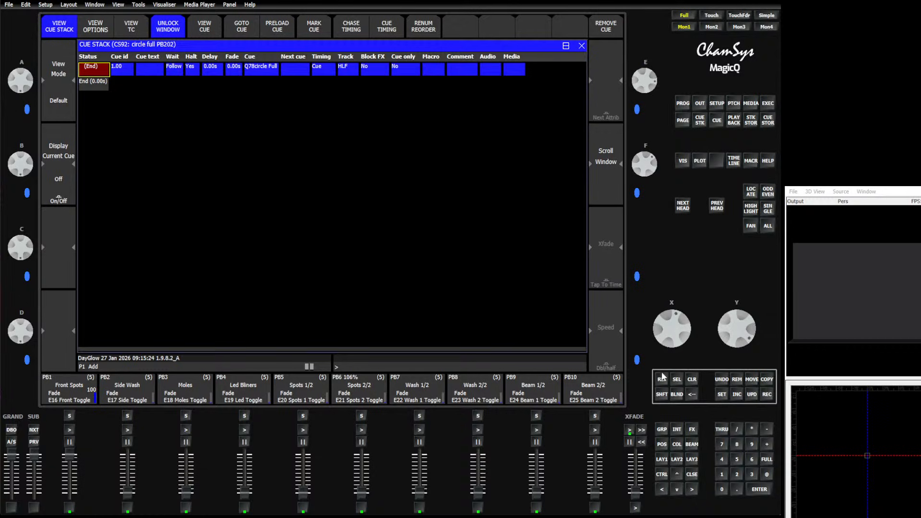
Look over the window settings in Setup and check the Patch window for heads
click(717, 104)
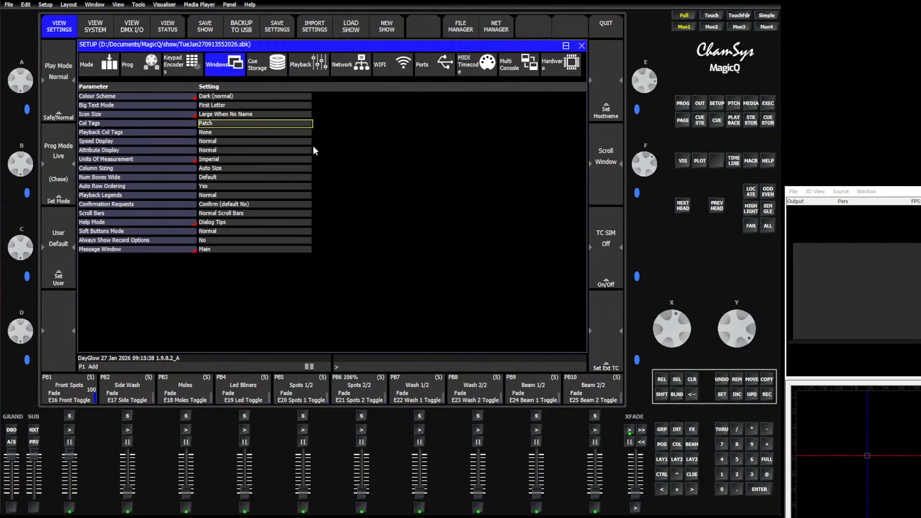
drag(281, 118, 294, 133)
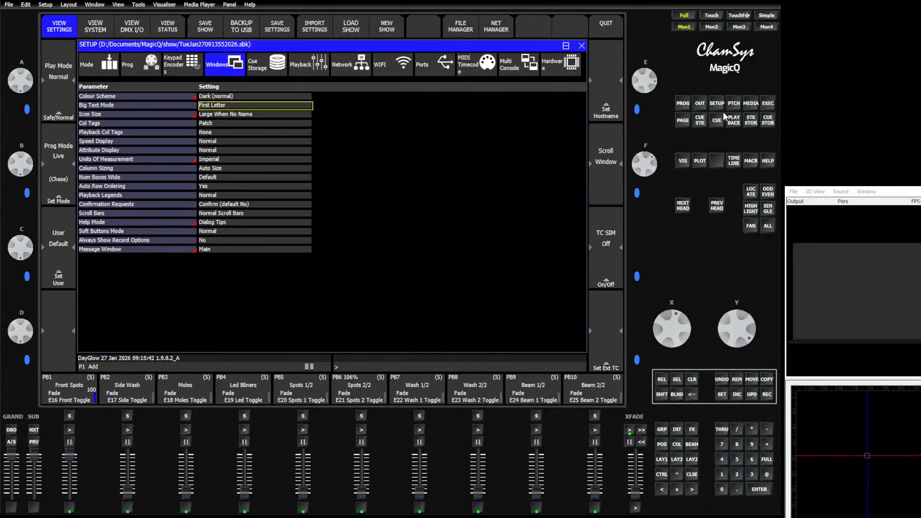
click(734, 105)
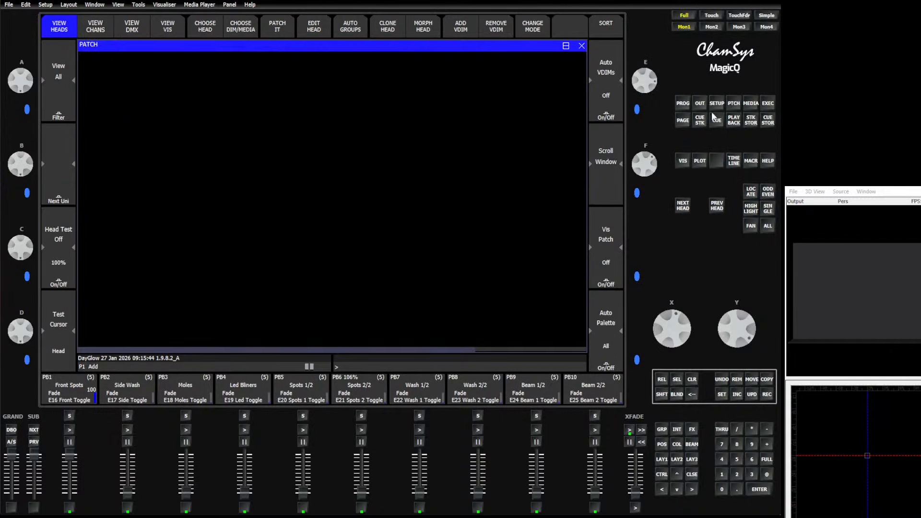
Start an advanced settings import from Setup, using Merge Start.shw as the source file
click(716, 105)
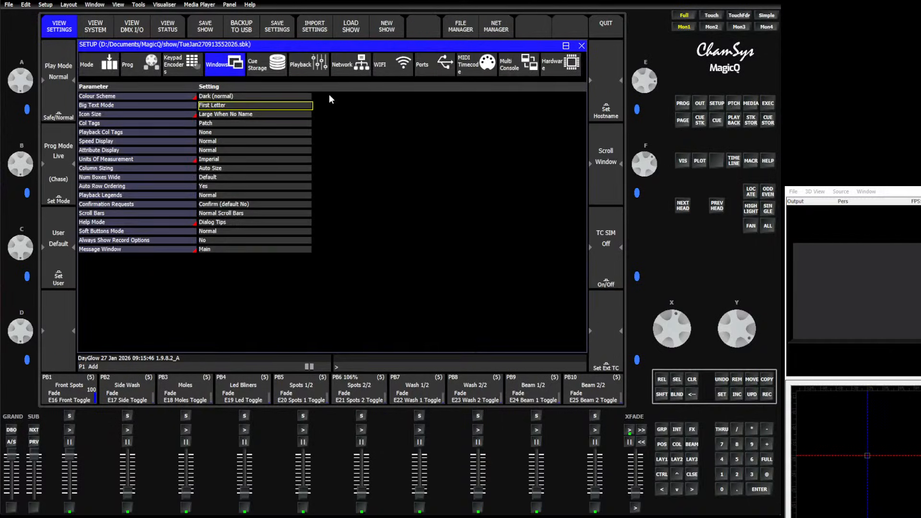
shift+click(313, 32)
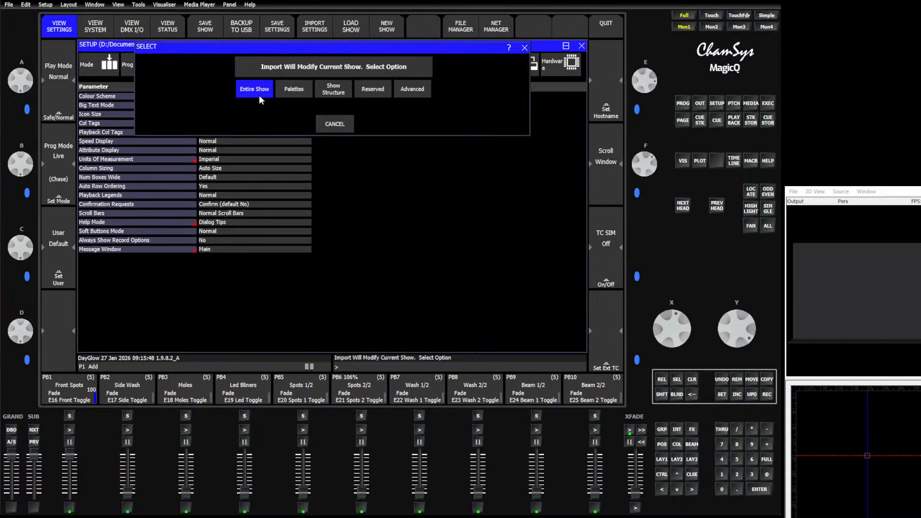
click(403, 89)
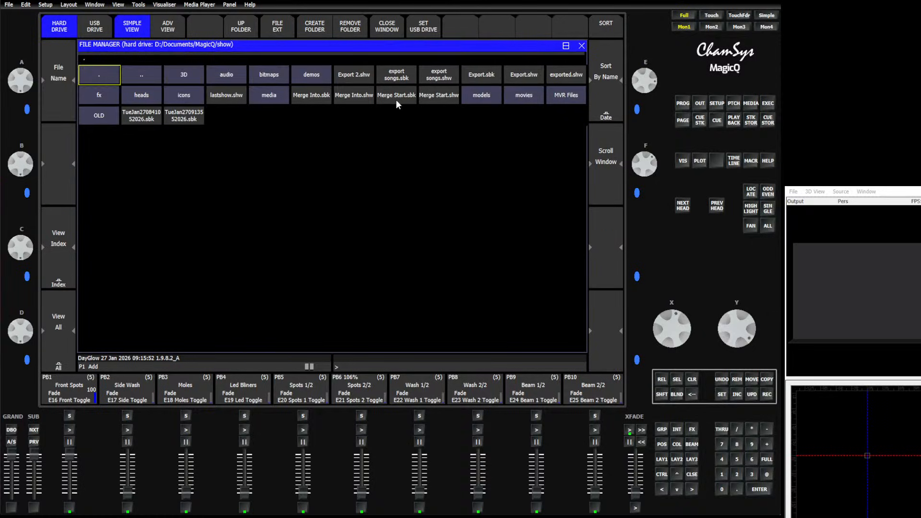
click(424, 98)
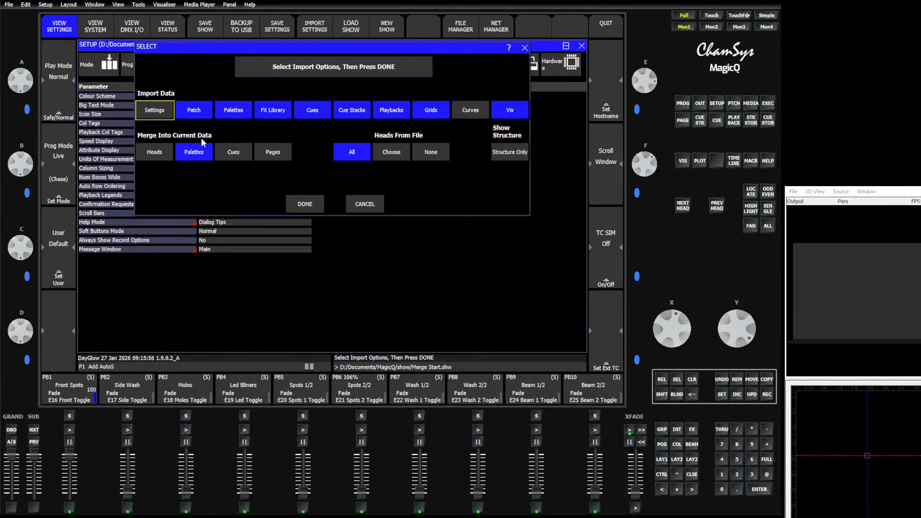
Try the Settings, Patch, Palettes and FX Library import data toggles and restore their original selection
click(163, 114)
click(164, 113)
click(198, 115)
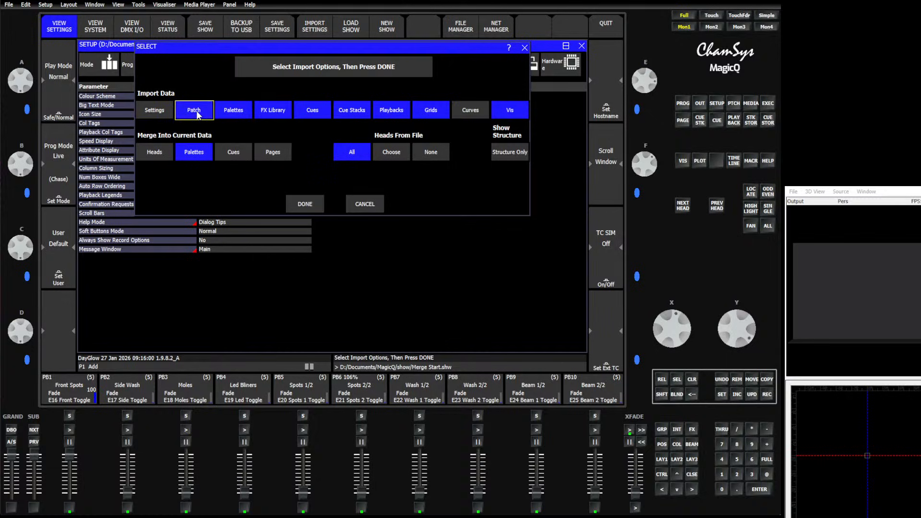
click(241, 113)
click(283, 111)
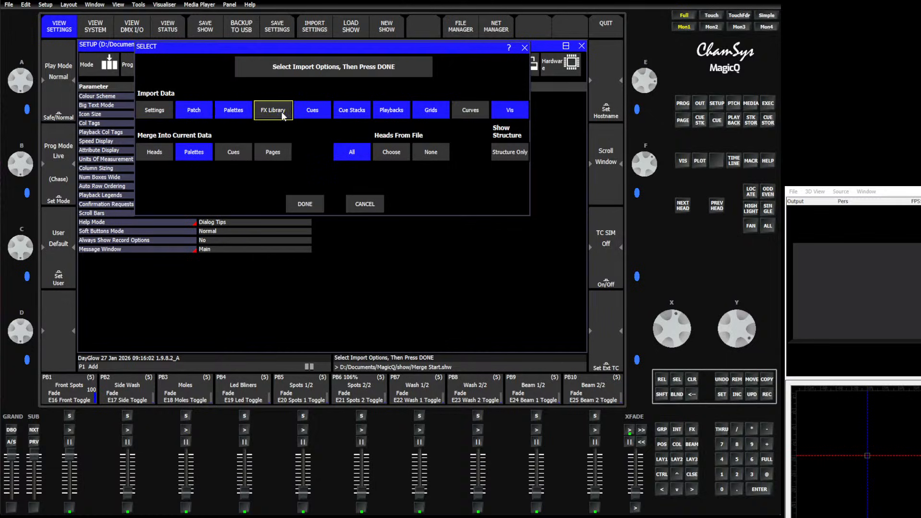
click(283, 115)
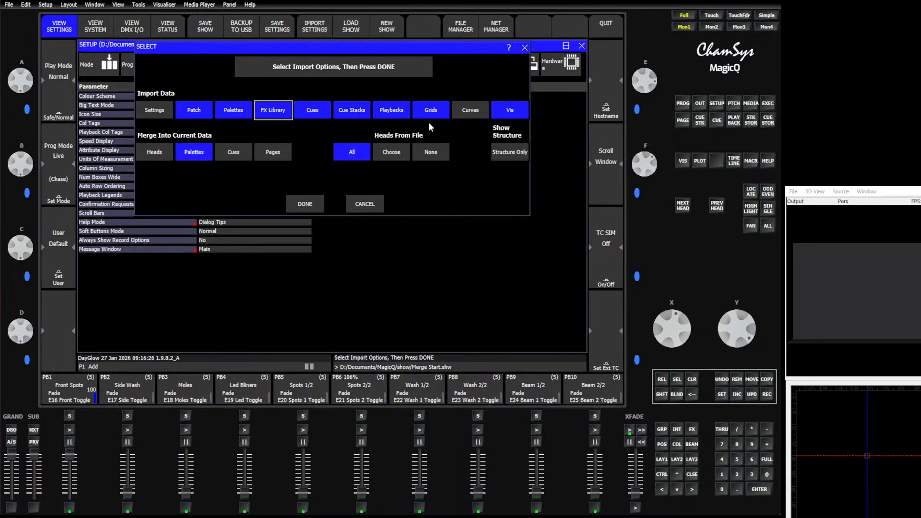
Enable merging of Heads, Palettes, Cues and Pages into the current data, and set Heads From File to Choose
click(166, 153)
click(202, 154)
click(234, 154)
click(206, 153)
click(281, 151)
click(197, 156)
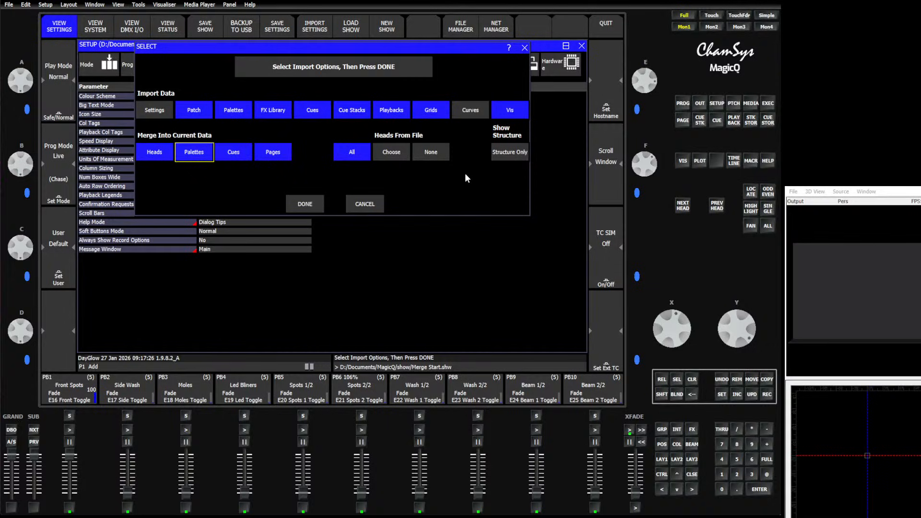
click(382, 154)
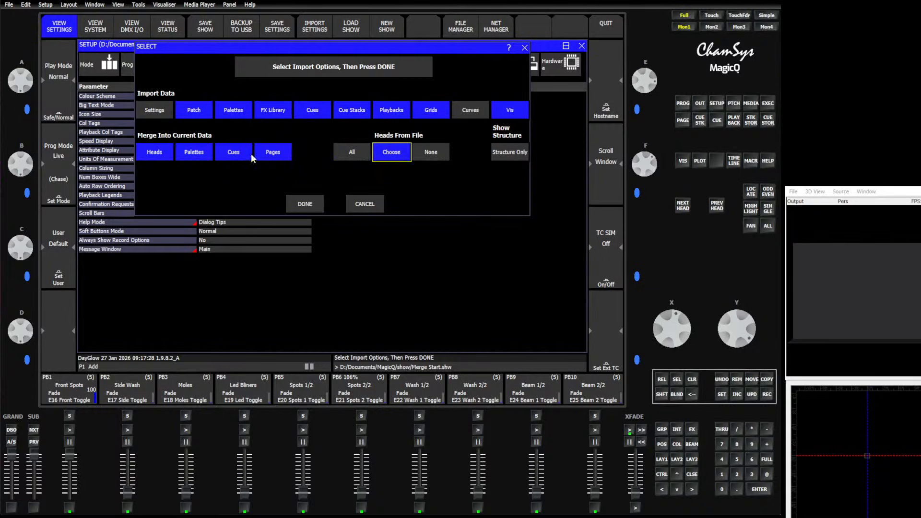
Exclude Grids and Vis from the import data and run the import with the Generic Dimmer heads chosen
click(443, 112)
click(511, 111)
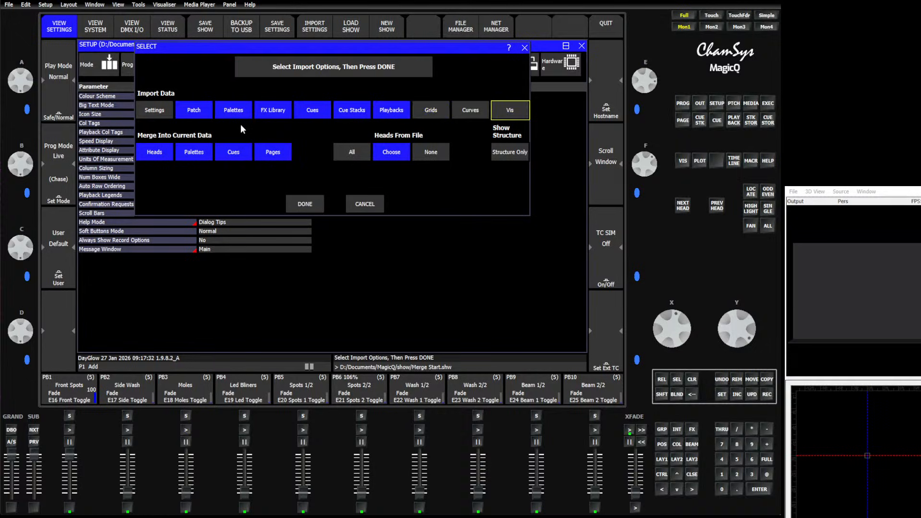
click(307, 205)
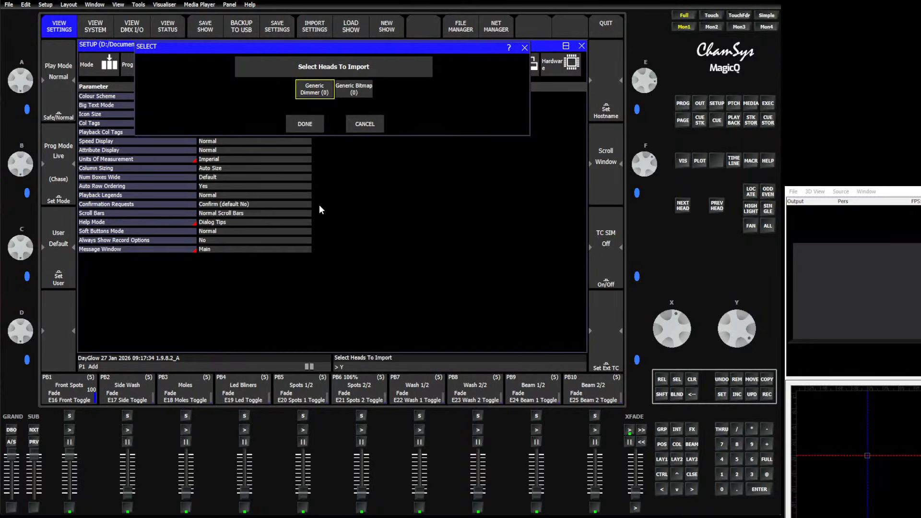
click(321, 95)
click(305, 125)
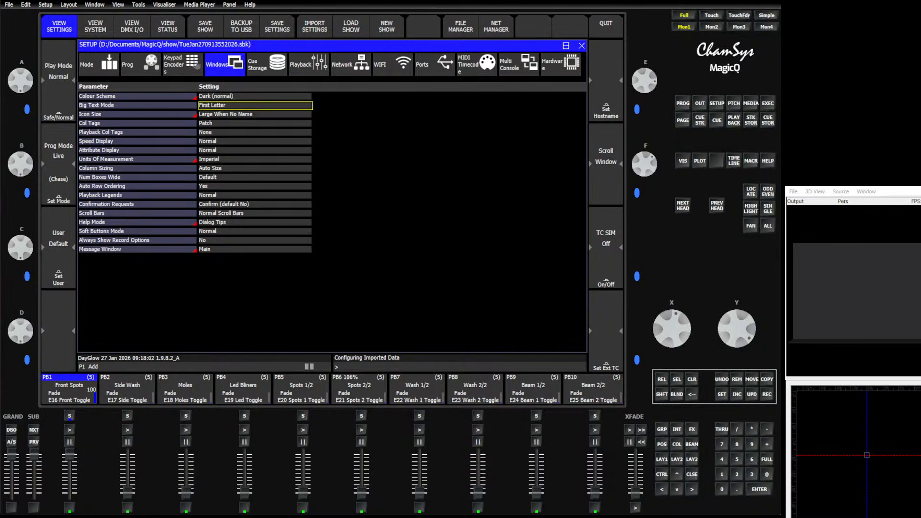
key(alt+Tab)
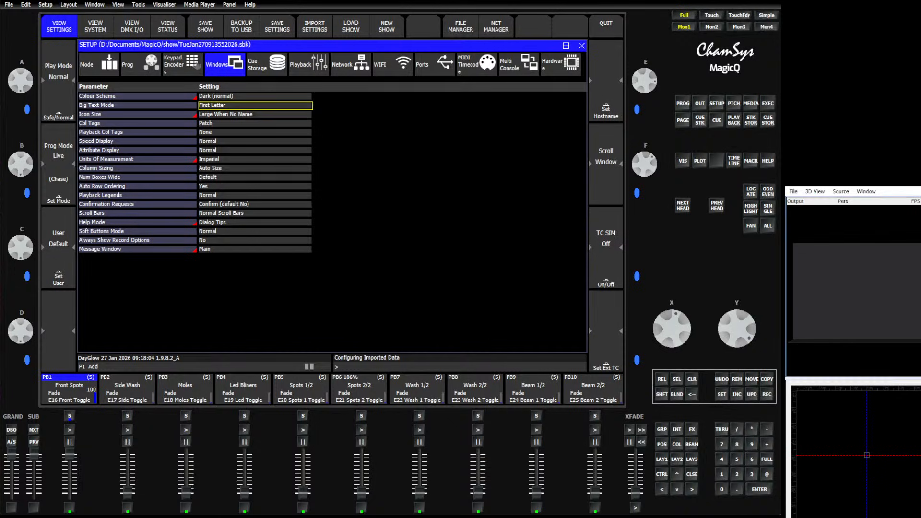
key(alt+Tab)
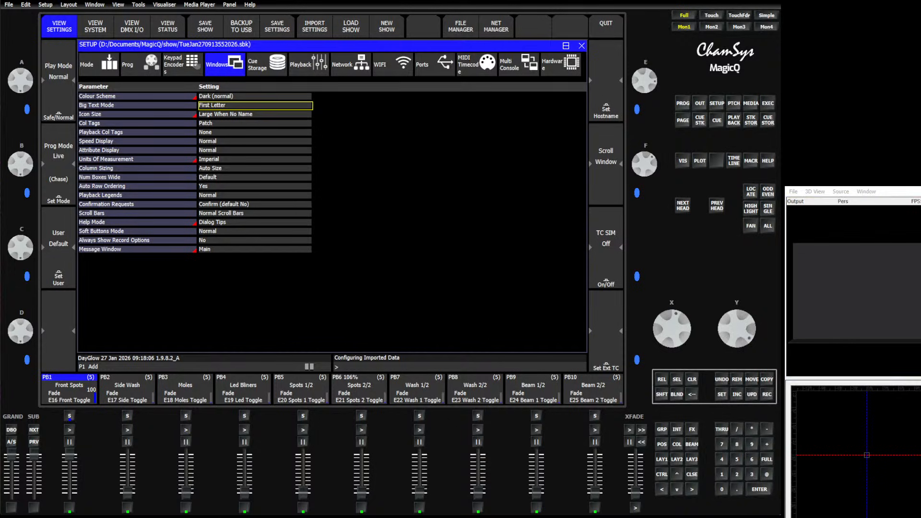